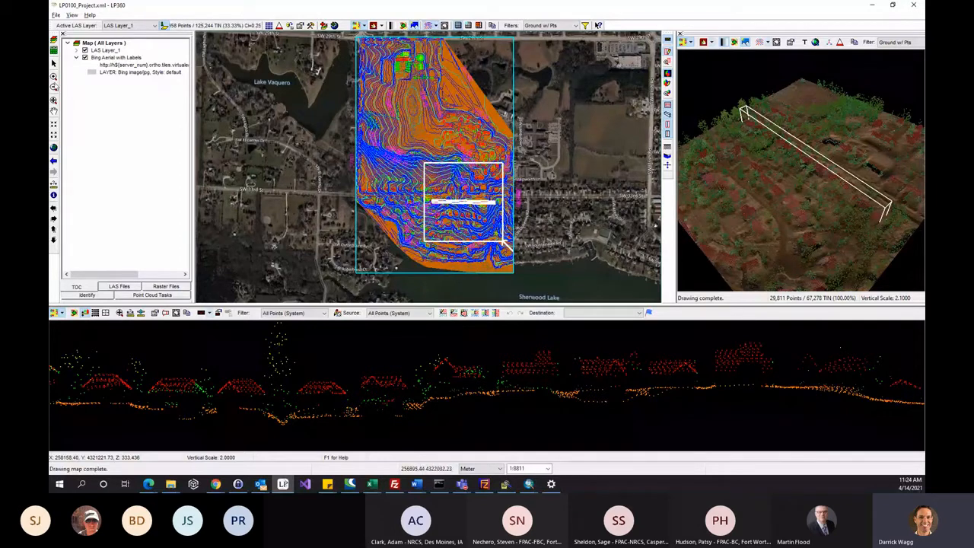
# Step: Examine the contours across the LiDAR area southward to the Sherwood Lake shoreline and the ravine near SW Dukeries Rd
pyautogui.click(54, 78)
pyautogui.moveTo(390, 91); pyautogui.dragTo(459, 111)
pyautogui.moveTo(430, 236); pyautogui.dragTo(550, 89, button='middle')
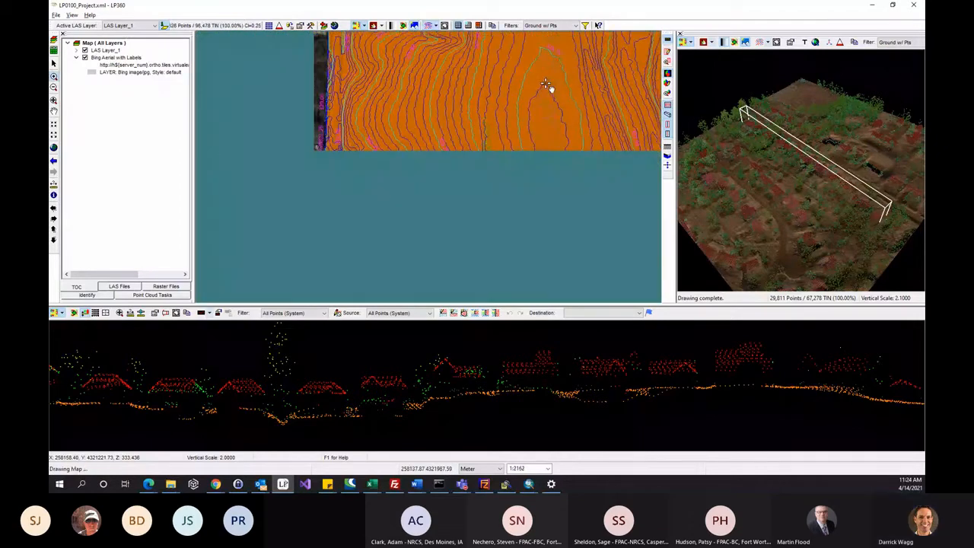
pyautogui.moveTo(556, 248); pyautogui.dragTo(515, 112, button='middle')
pyautogui.moveTo(531, 231); pyautogui.dragTo(491, 119, button='middle')
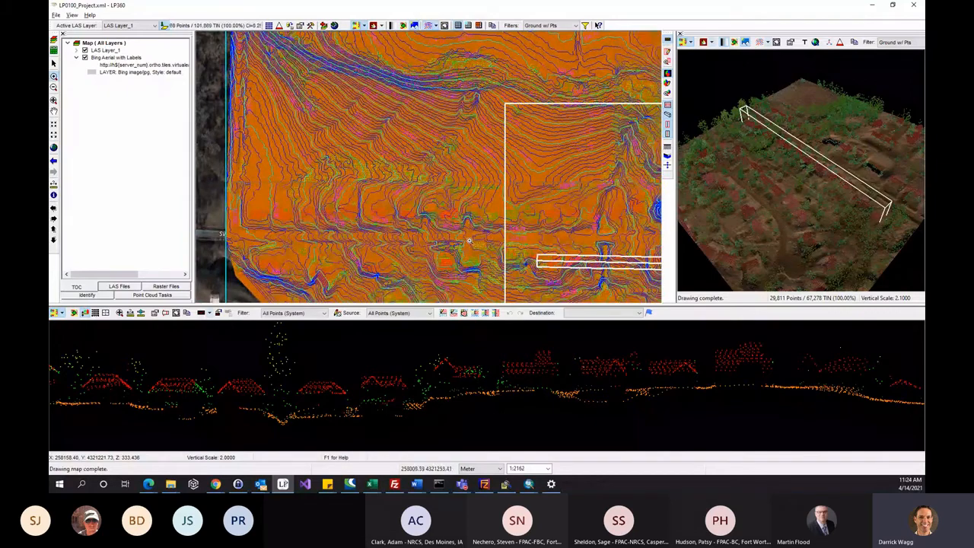
pyautogui.moveTo(468, 222); pyautogui.dragTo(462, 97, button='middle')
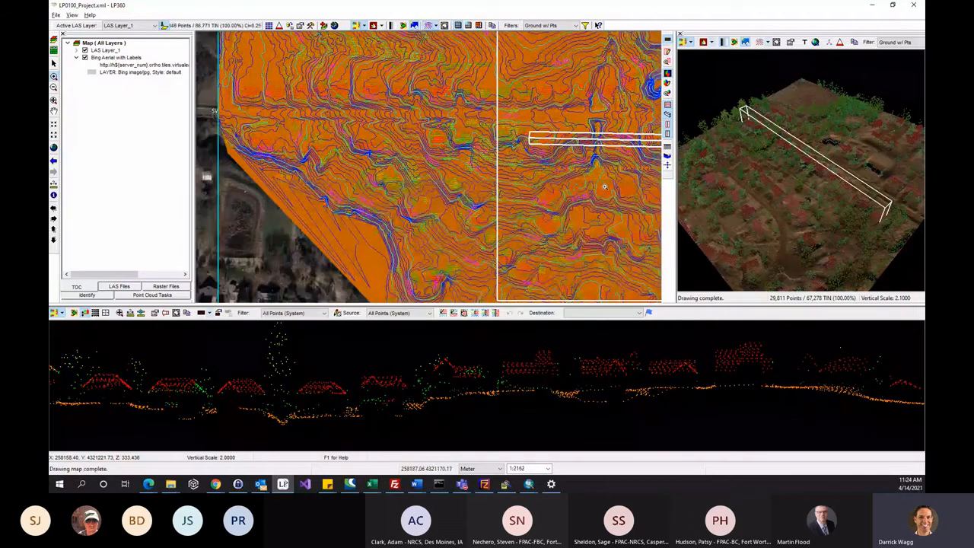
pyautogui.moveTo(601, 187); pyautogui.dragTo(467, 99, button='middle')
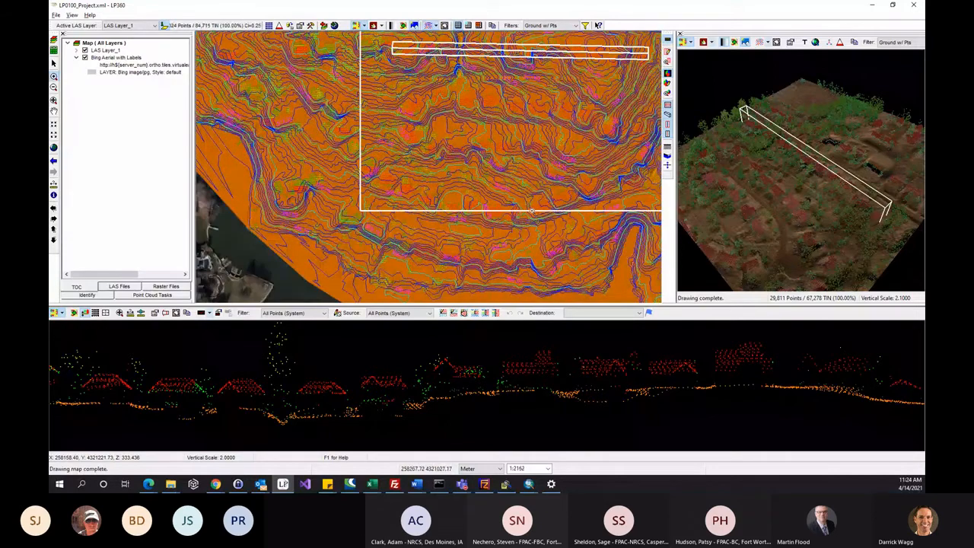
pyautogui.moveTo(544, 222); pyautogui.dragTo(514, 80, button='middle')
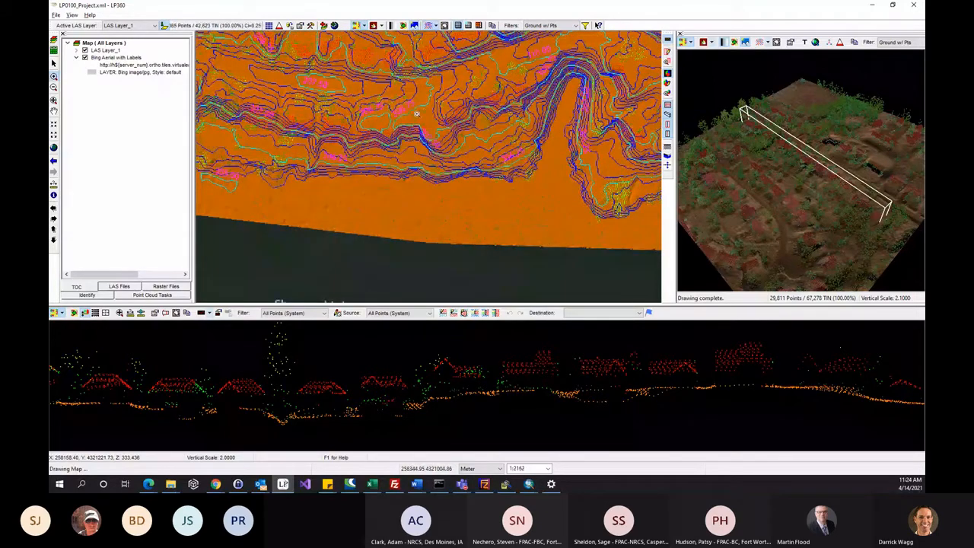
pyautogui.scroll(-2, 430, 104)
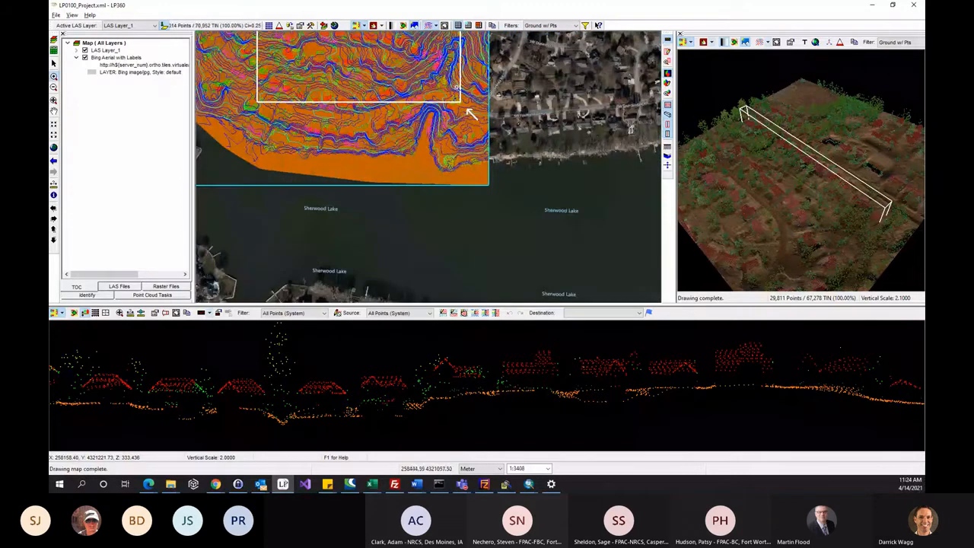
pyautogui.moveTo(436, 75); pyautogui.dragTo(444, 132, button='middle')
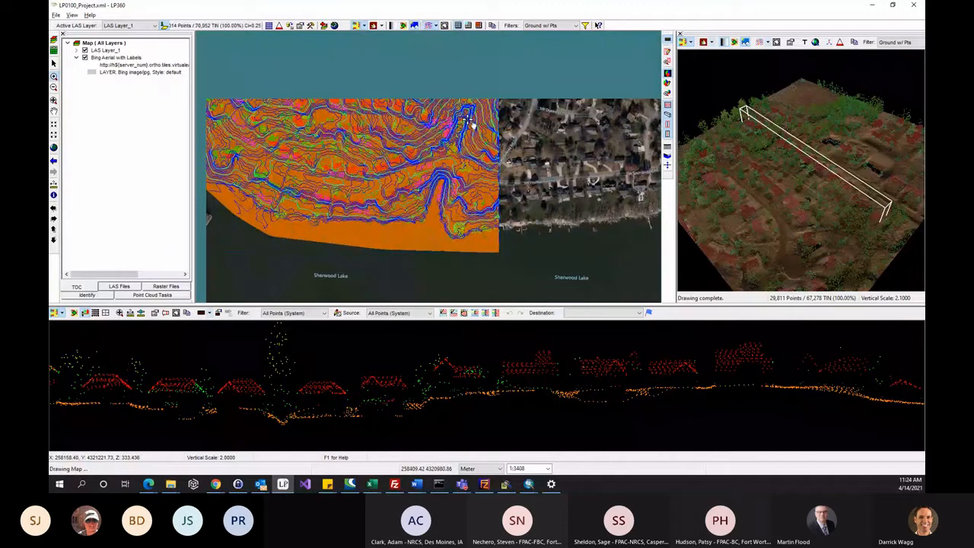
pyautogui.scroll(2, 468, 114)
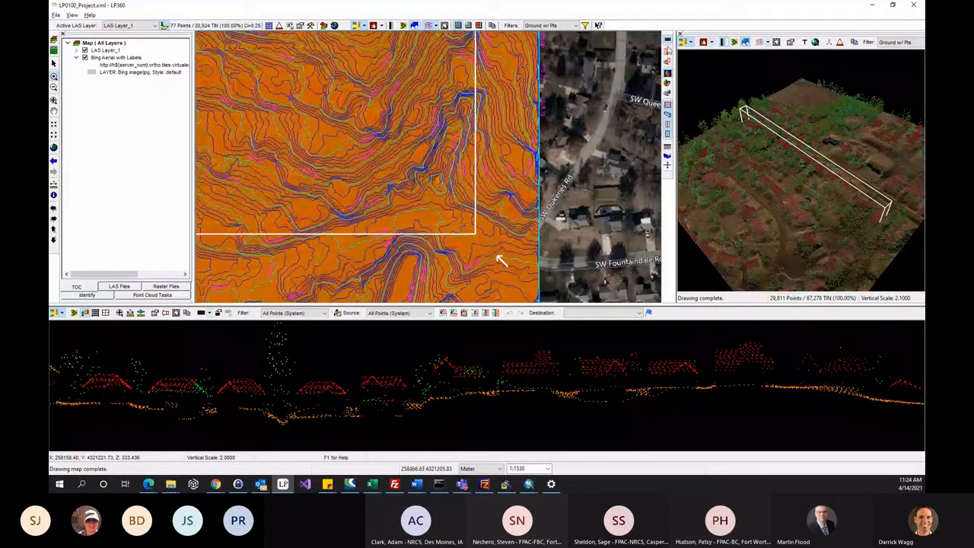
# Step: Cut trial cross-section profiles through the ravine west of SW Dukeries Rd and across the lake inlet
pyautogui.click(496, 159)
pyautogui.scroll(-6, 508, 395)
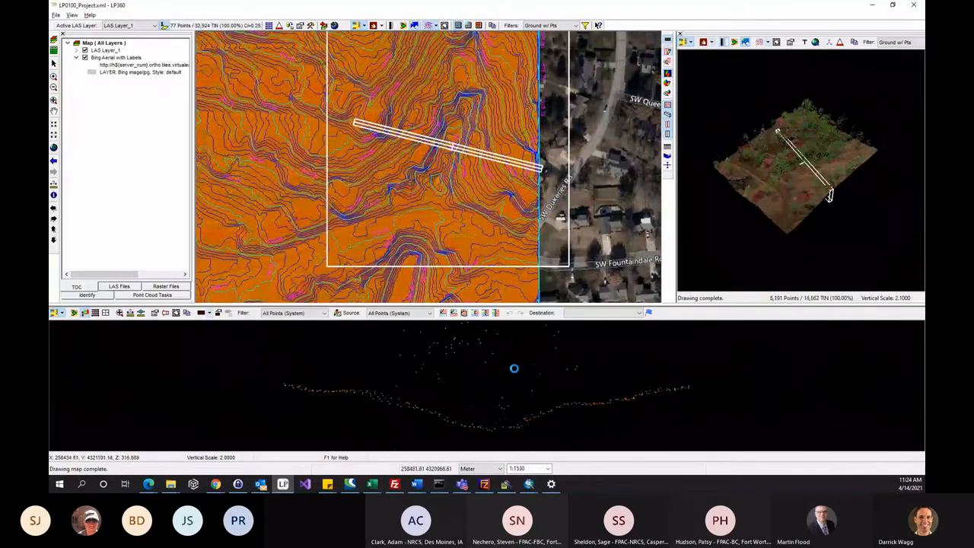
pyautogui.scroll(-5, 514, 371)
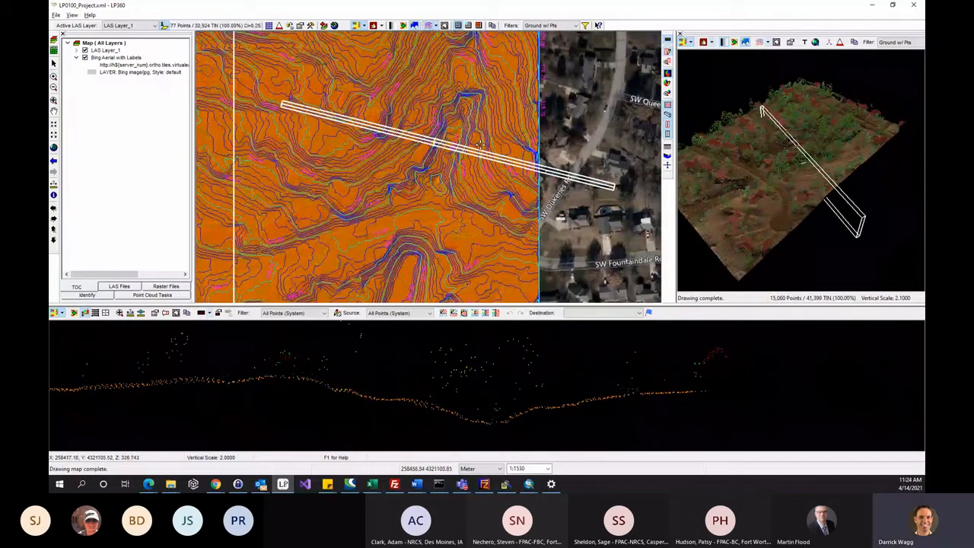
pyautogui.scroll(-4, 479, 145)
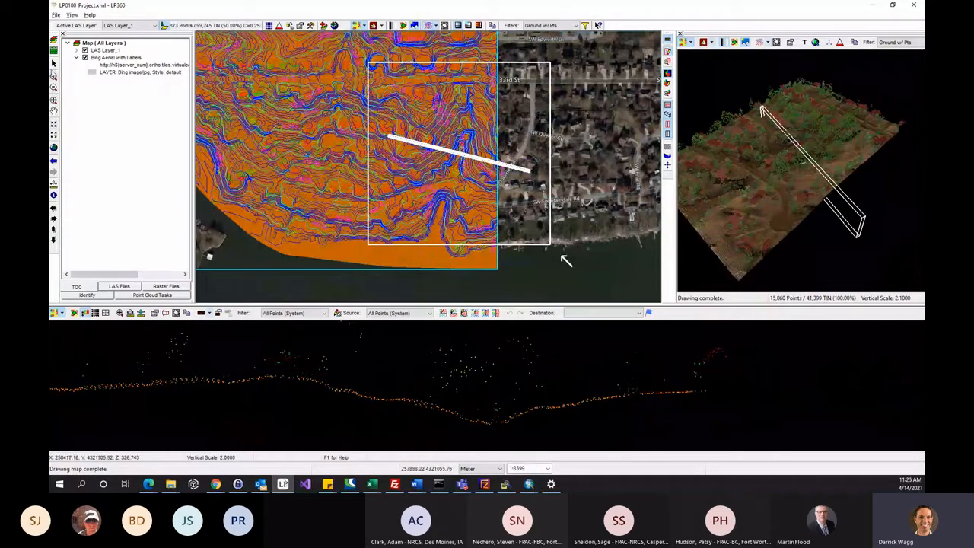
pyautogui.click(491, 226)
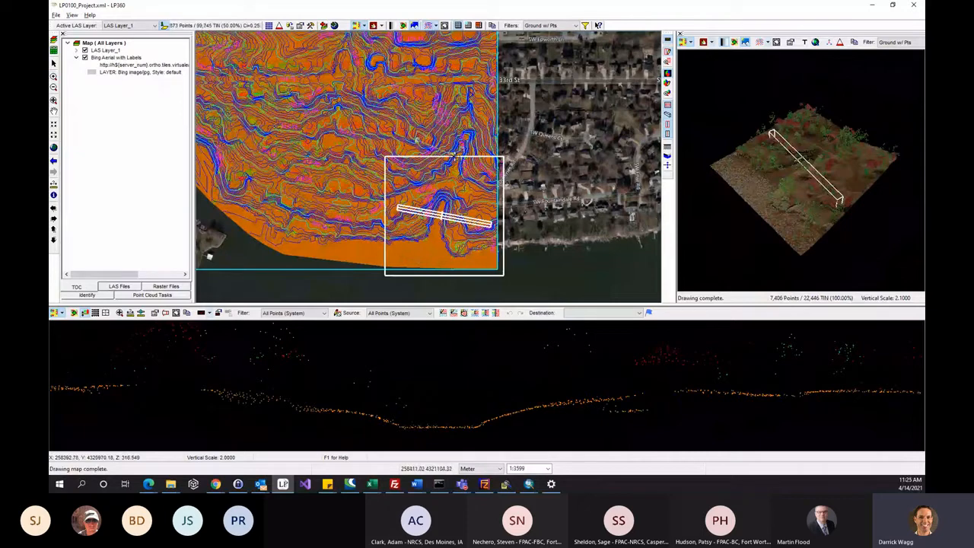
# Step: Draw a profile line across the ravine north of the lake inlet, accepting the current profile depth
pyautogui.click(501, 166)
pyautogui.press('d')
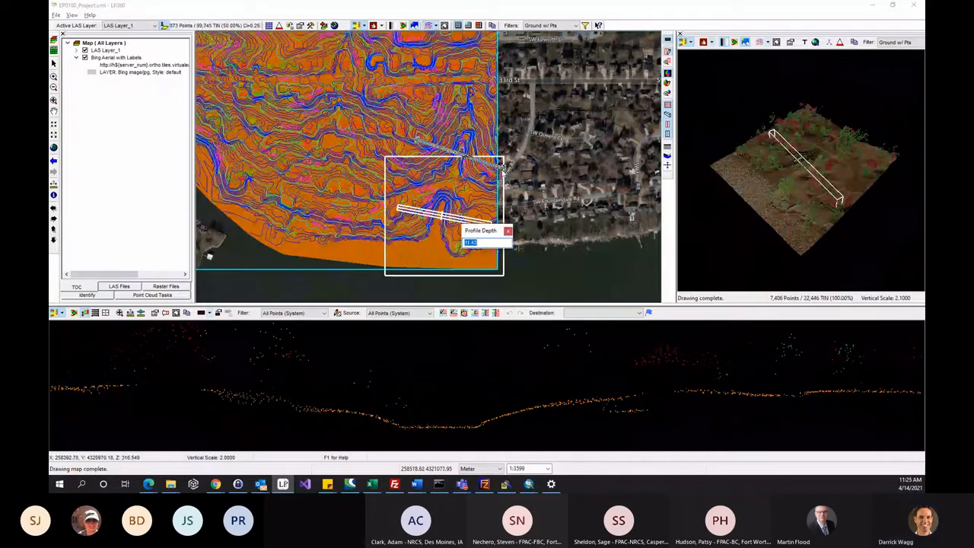
pyautogui.press('Return')
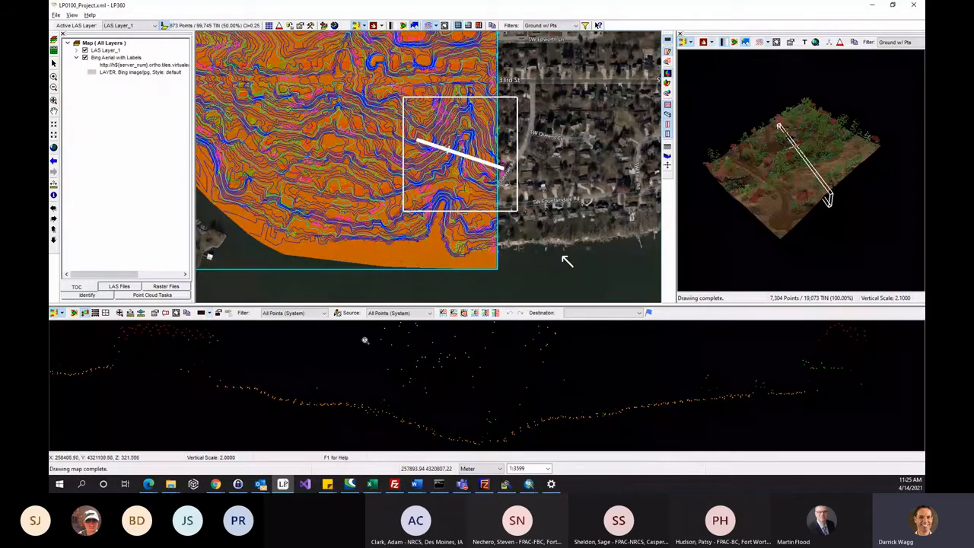
# Step: Set both the source filter and the display filter of the profile to Ground (System)
pyautogui.click(425, 313)
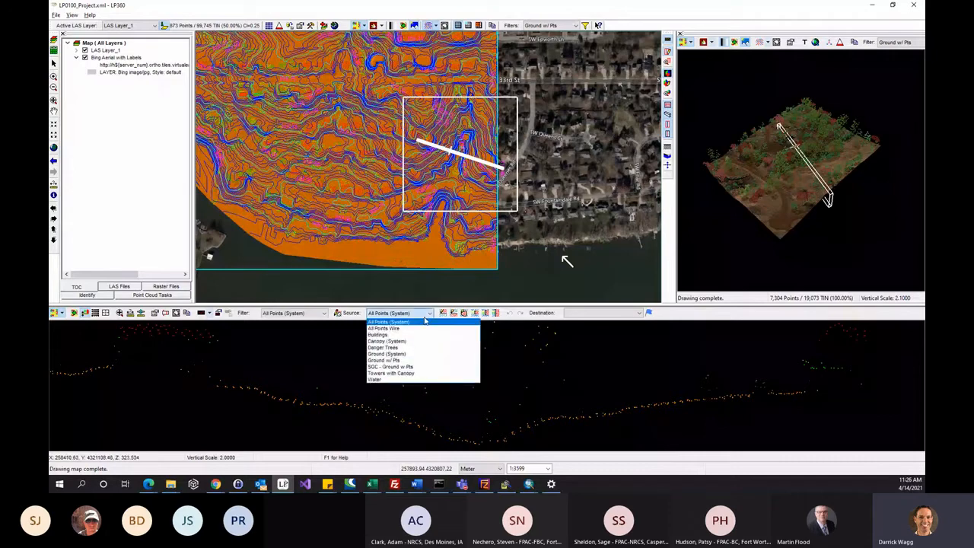
pyautogui.click(409, 354)
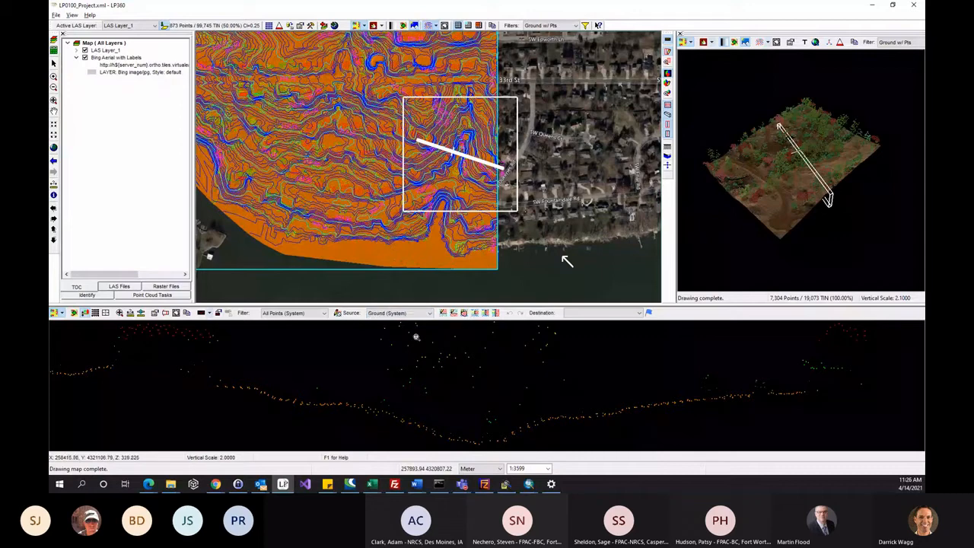
pyautogui.scroll(-4, 419, 374)
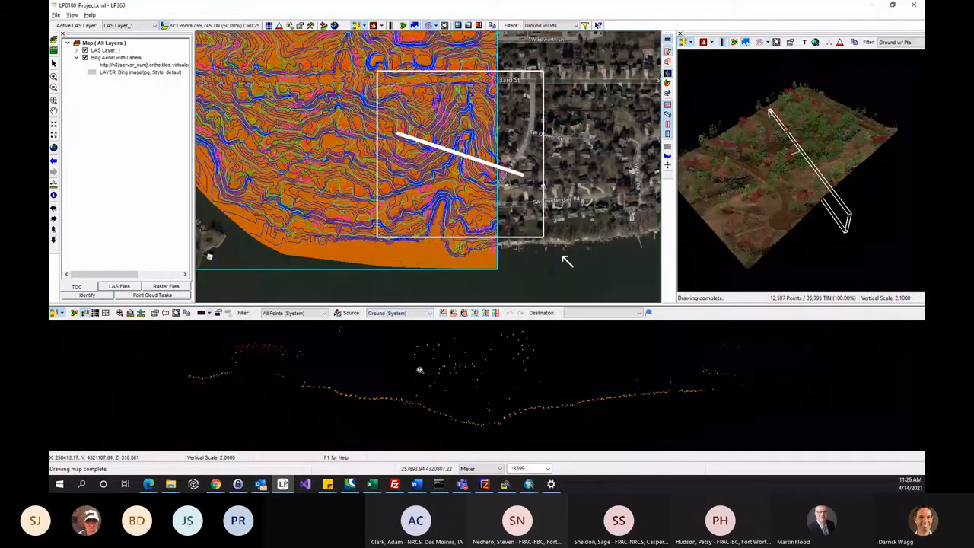
pyautogui.scroll(3, 449, 369)
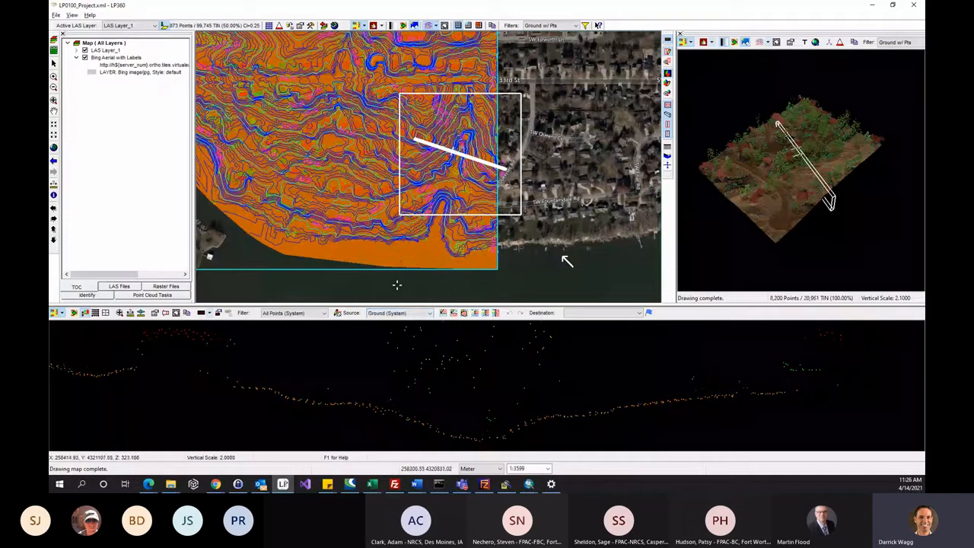
pyautogui.click(299, 313)
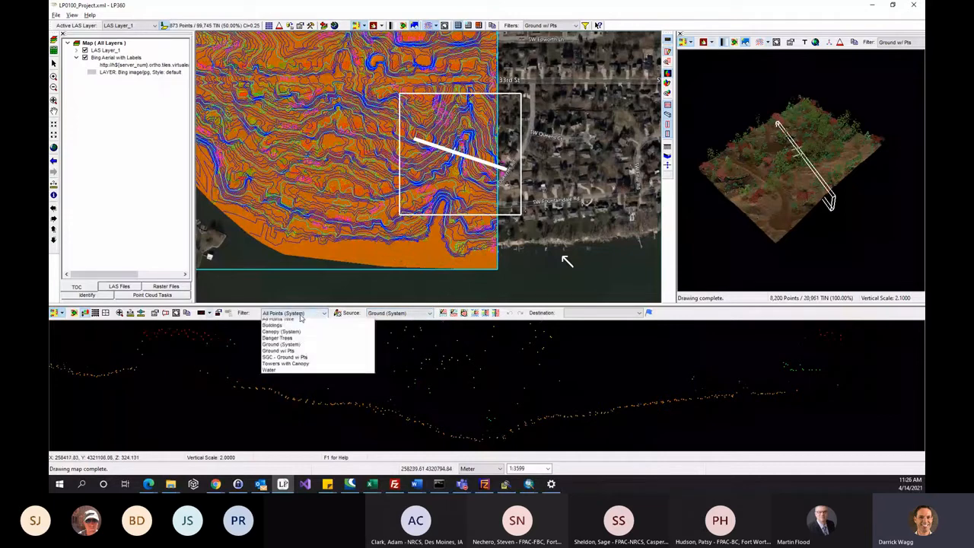
pyautogui.click(301, 356)
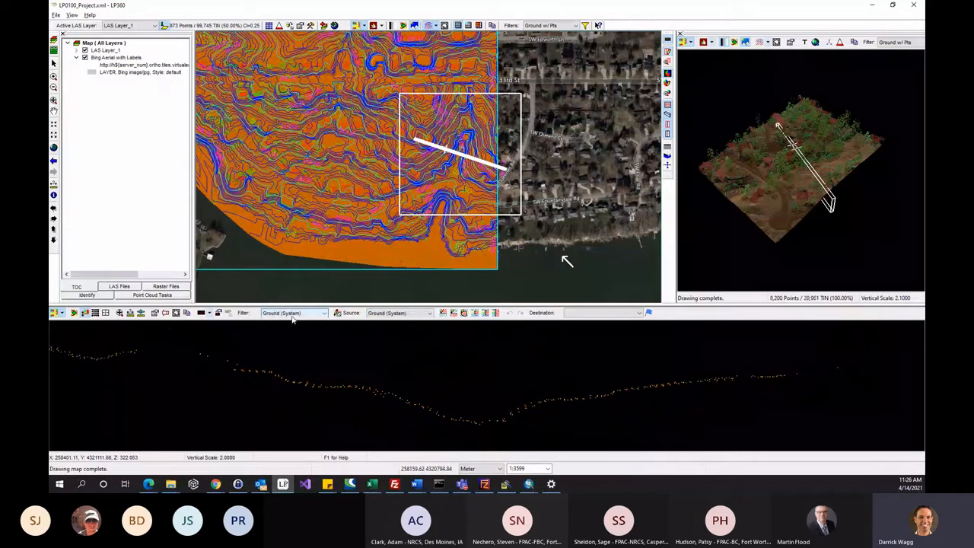
# Step: Display the ground surface line and the measurement grid in the profile, and reposition the profile within its view
pyautogui.click(201, 313)
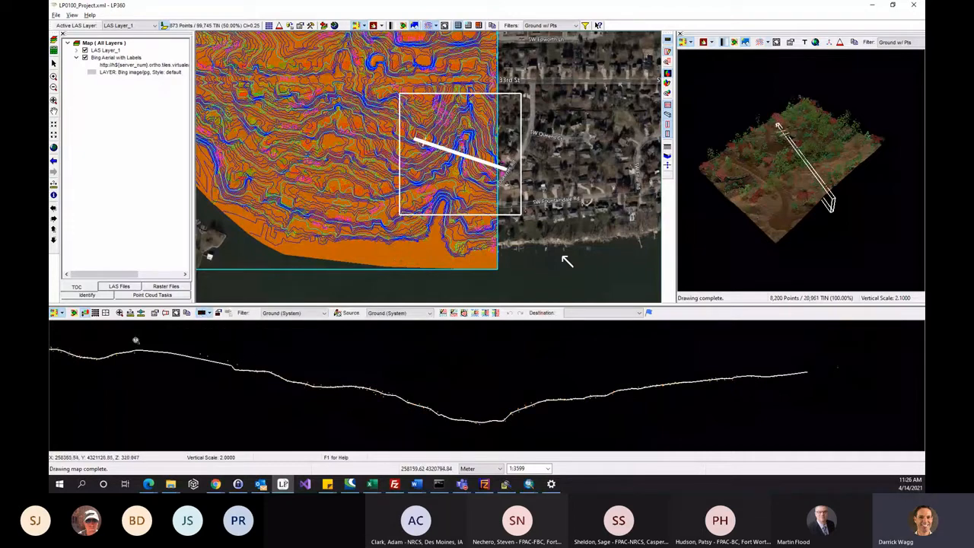
pyautogui.click(82, 313)
pyautogui.moveTo(451, 373); pyautogui.dragTo(411, 352)
pyautogui.click(95, 312)
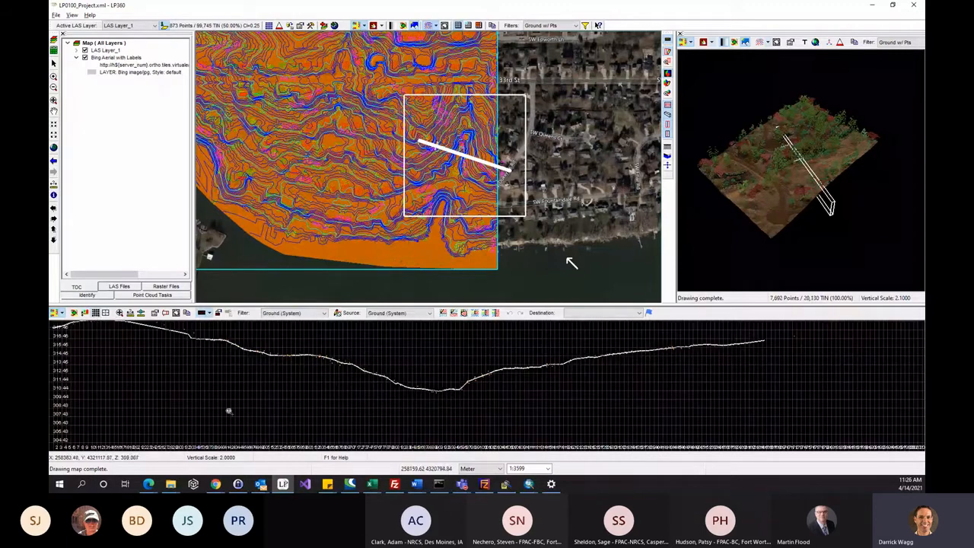
pyautogui.moveTo(309, 365); pyautogui.dragTo(308, 372)
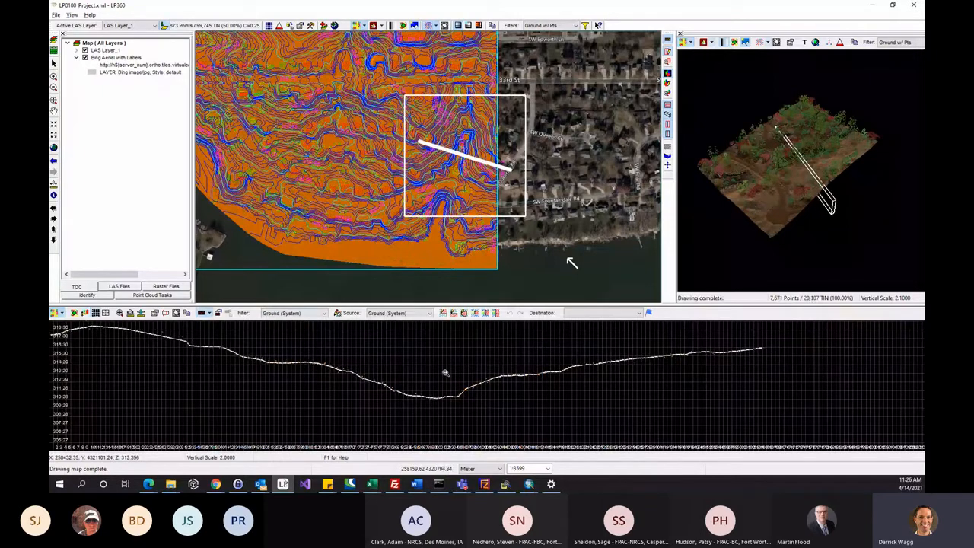
# Step: Rotate the profile line slightly counterclockwise about its centre so it crosses the ravine closer to east-west
pyautogui.press('Left')
pyautogui.press('Left')
pyautogui.press('Left')
pyautogui.press('Left')
pyautogui.press('Left')
pyautogui.press('Left')
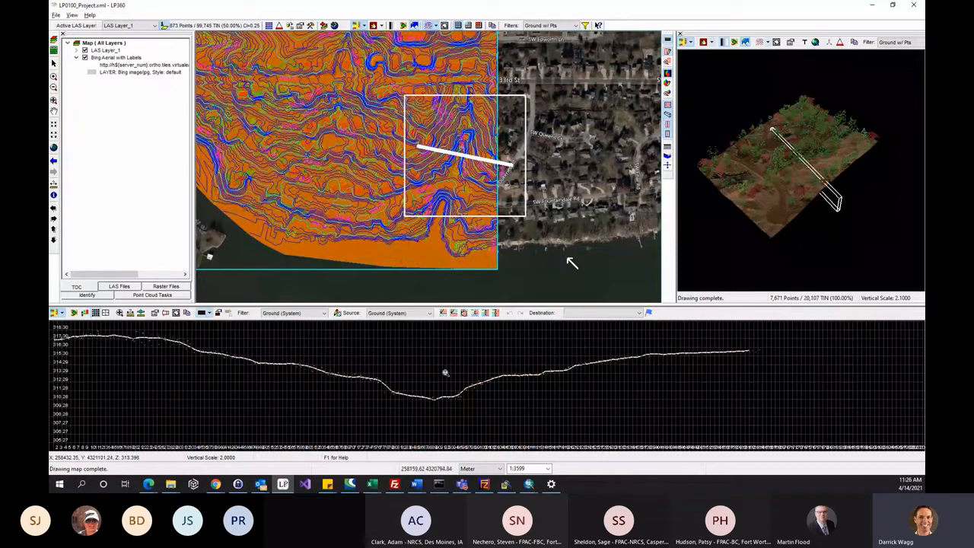
pyautogui.press('Left')
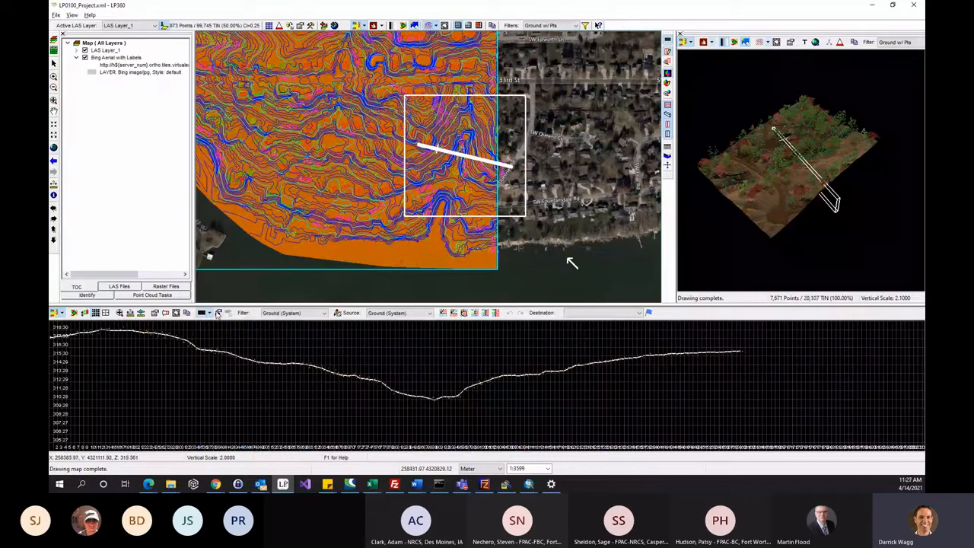
# Step: Start a profile export and name the output file manualDrape in the LP0100 folder
pyautogui.click(218, 313)
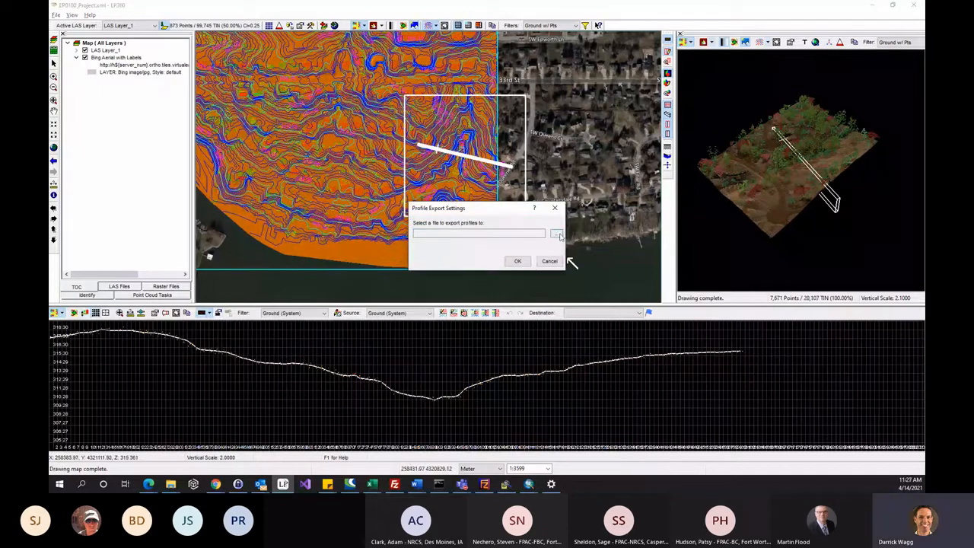
pyautogui.click(556, 233)
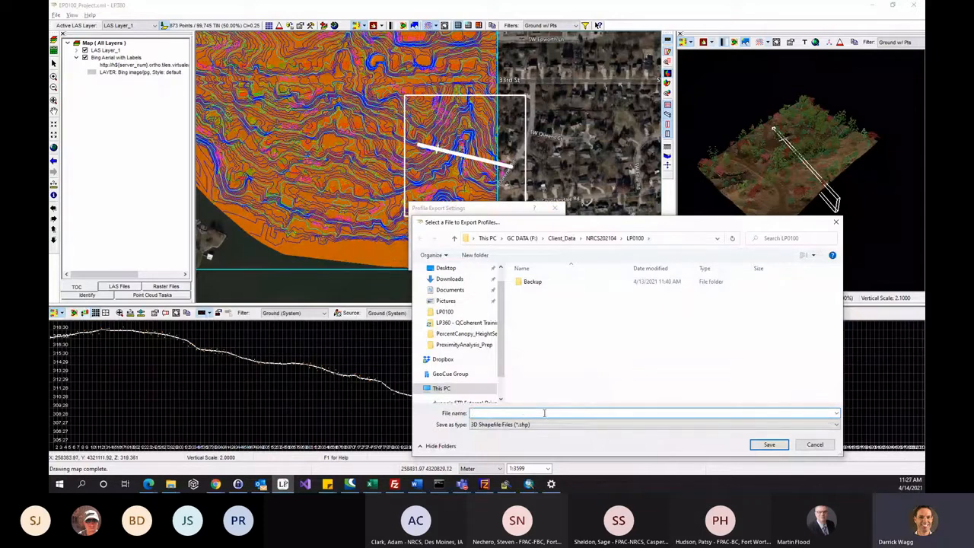
pyautogui.write('Drape')
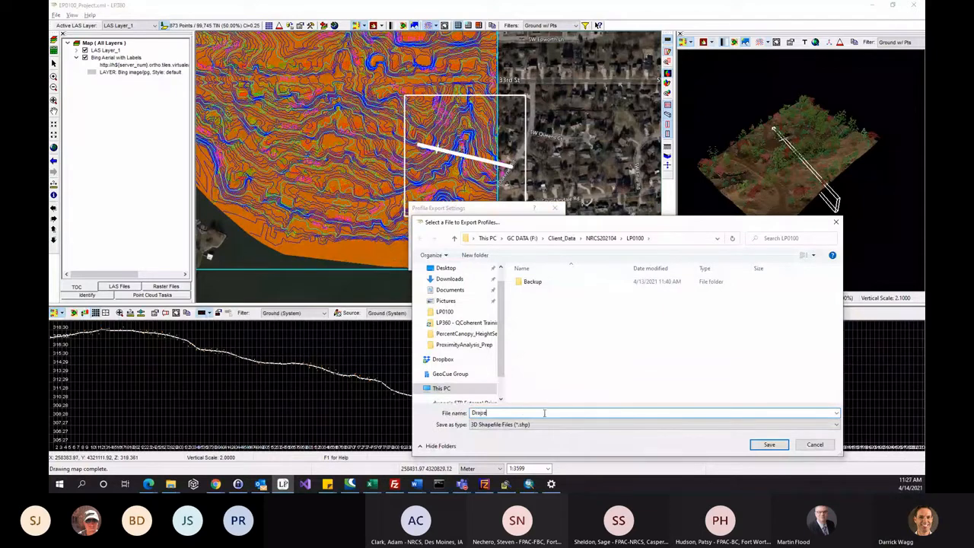
pyautogui.press('BackSpace')
pyautogui.press('BackSpace')
pyautogui.write('manual')
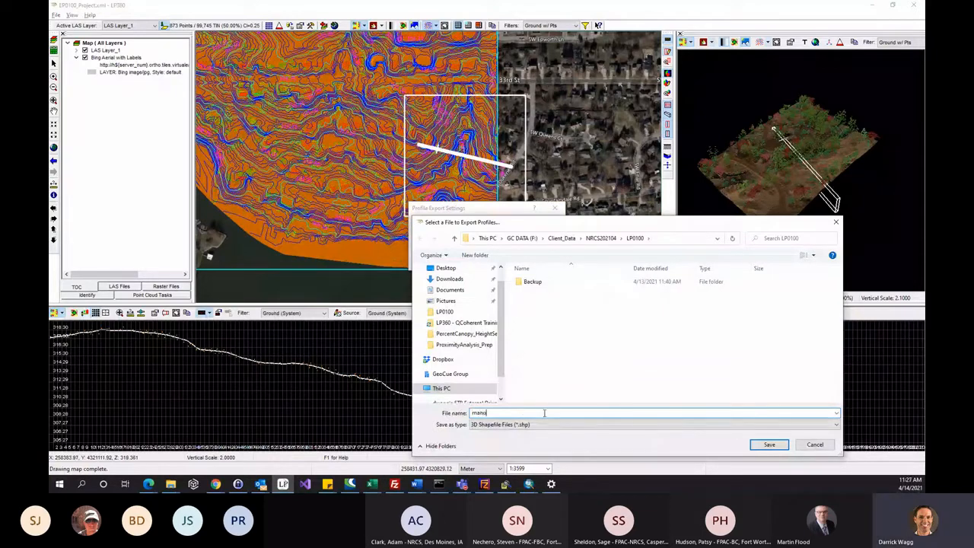
pyautogui.write('Drape')
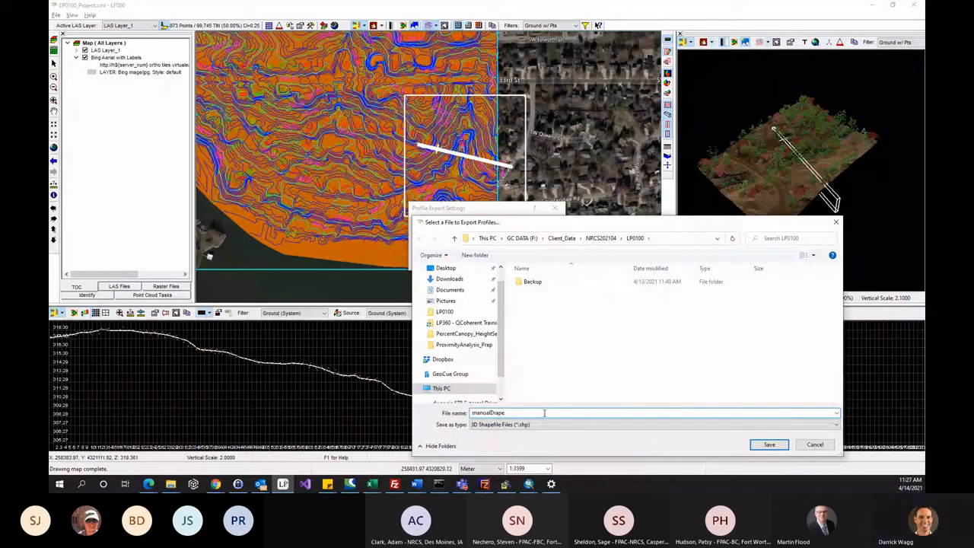
# Step: Export the profile as a 3D Shapefile (*.shp) and add the exported file to the map
pyautogui.click(566, 425)
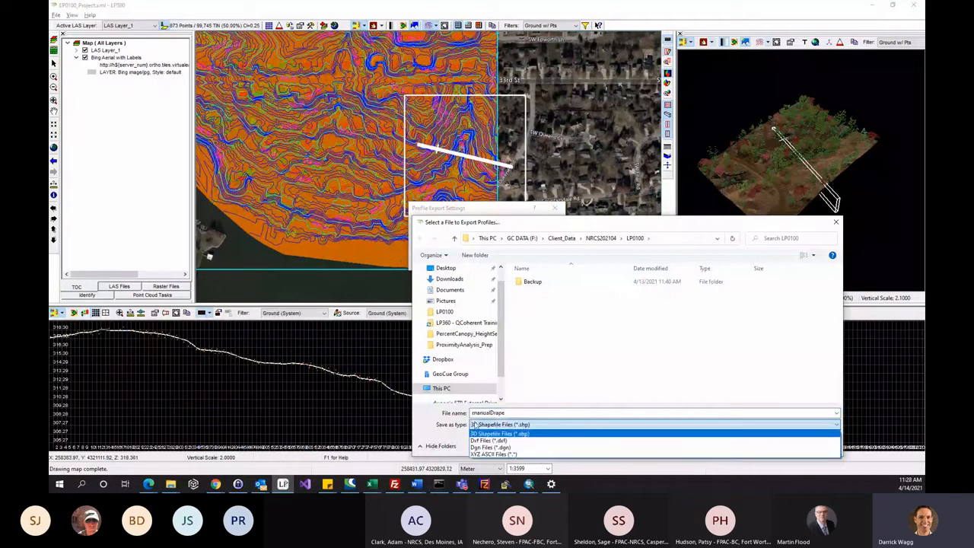
pyautogui.click(473, 425)
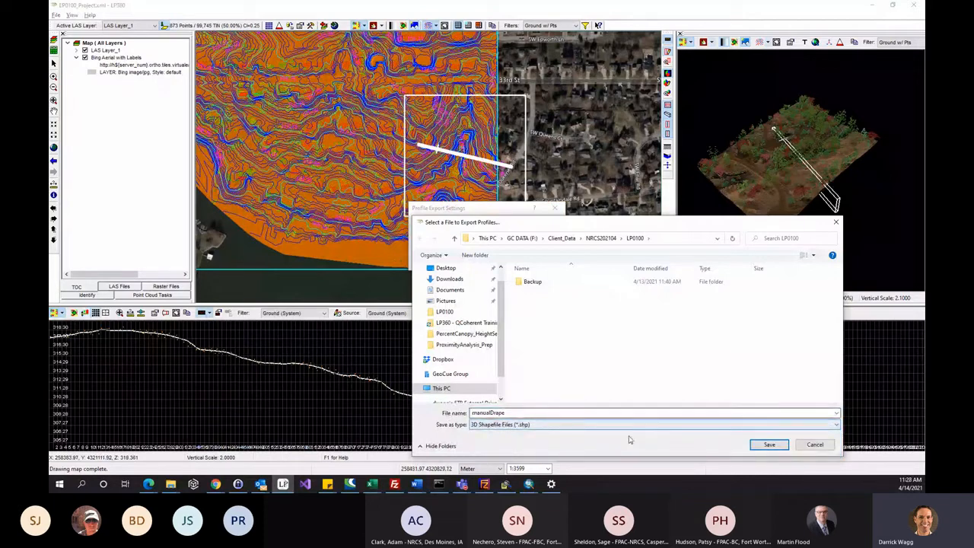
pyautogui.click(769, 444)
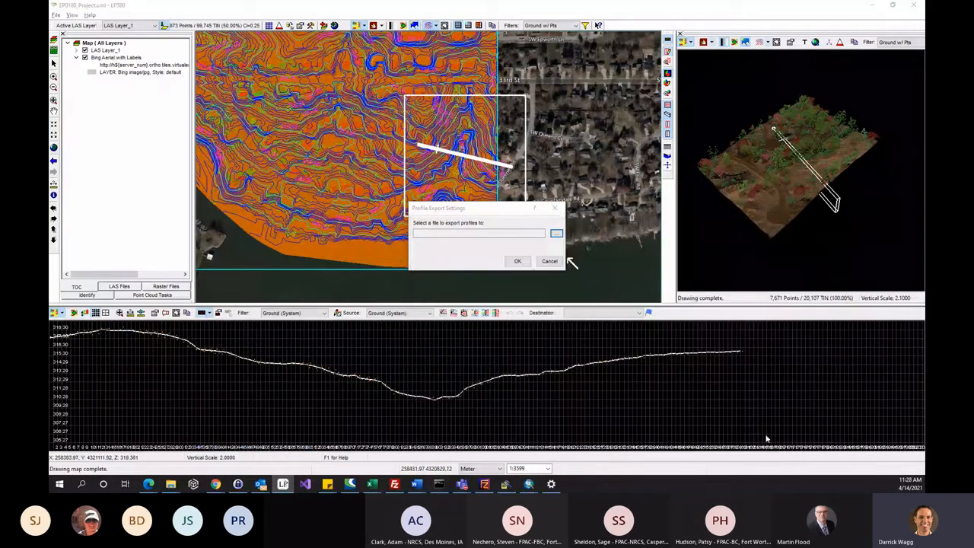
pyautogui.click(518, 261)
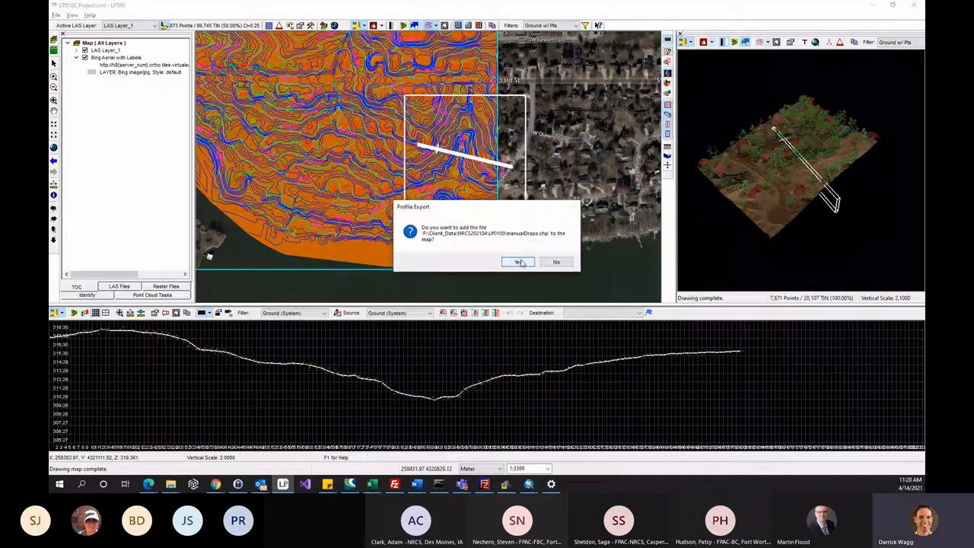
pyautogui.click(521, 262)
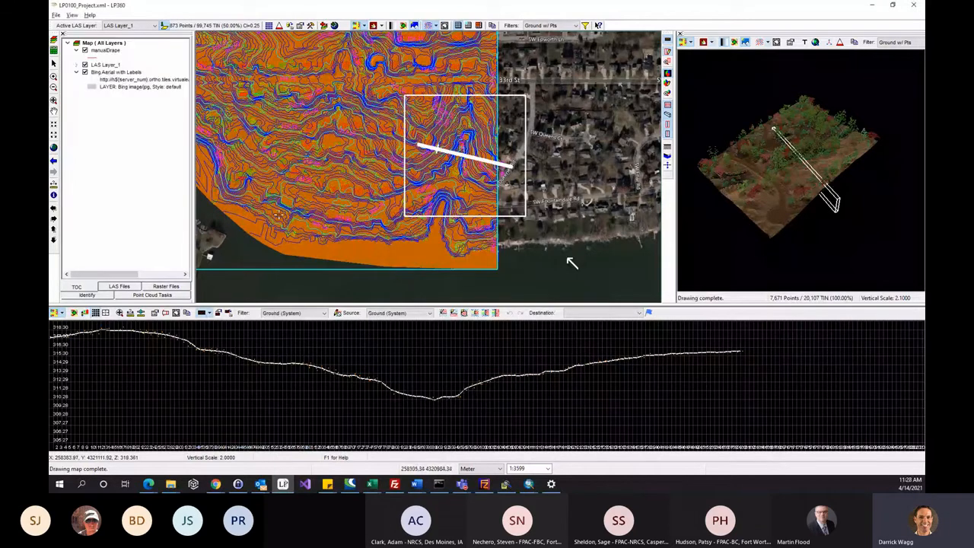
# Step: Set the line width of the manualDrape layer's symbol to 2.0
pyautogui.doubleClick(91, 59)
pyautogui.moveTo(132, 25); pyautogui.dragTo(228, 55)
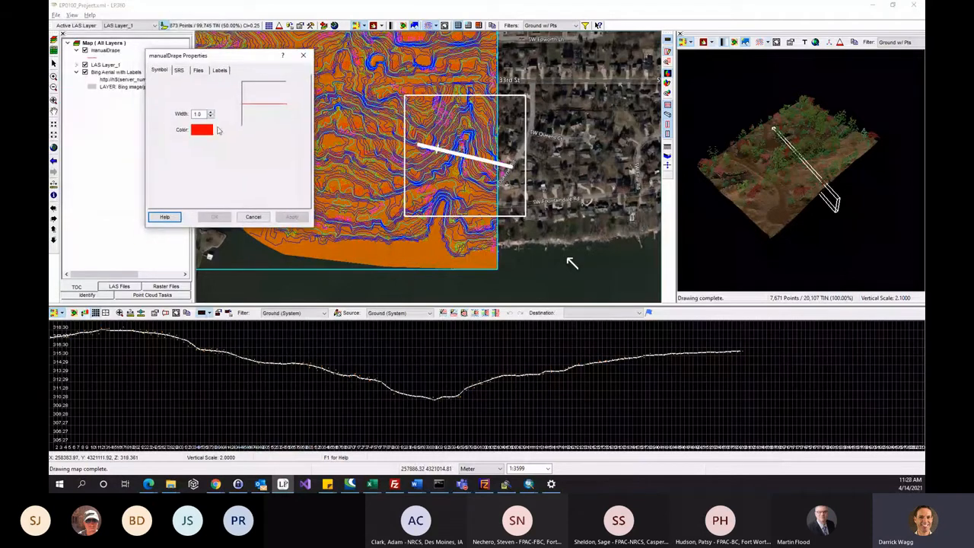
pyautogui.click(210, 111)
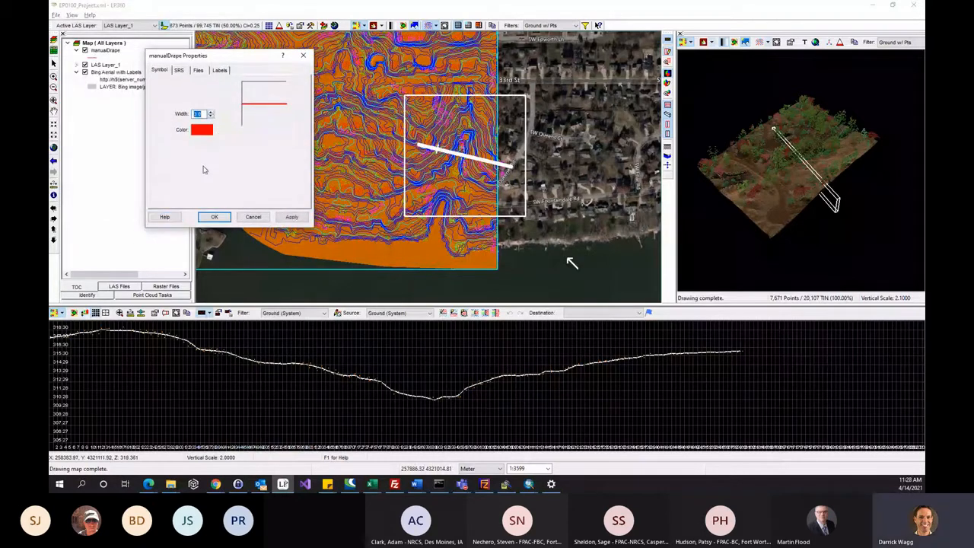
pyautogui.click(214, 217)
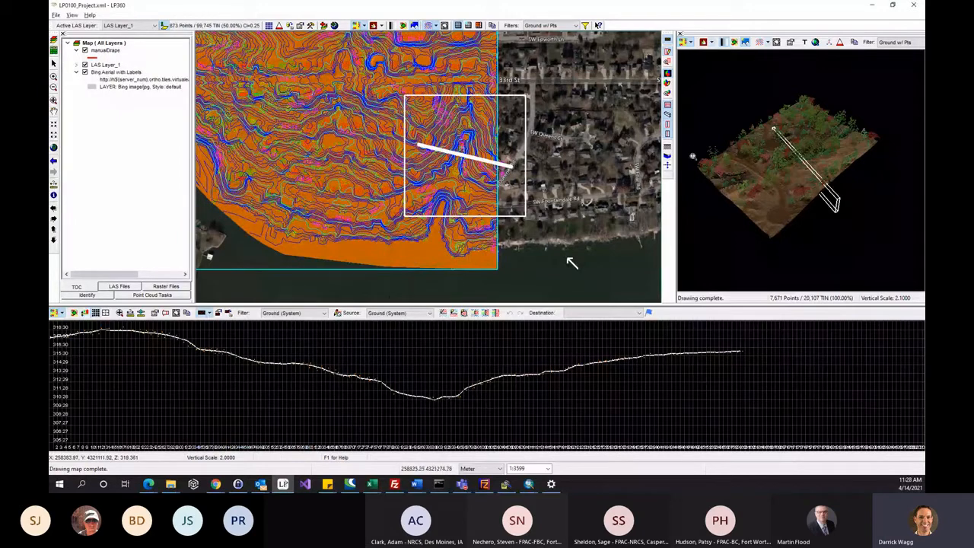
# Step: Turn off the profile line on the map and the draped profile line in the profile view
pyautogui.click(668, 125)
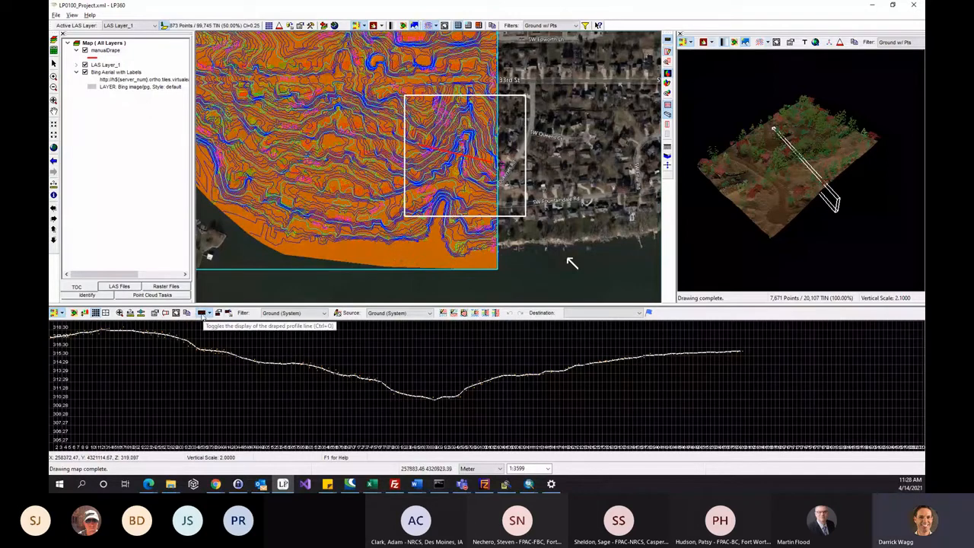
pyautogui.click(202, 314)
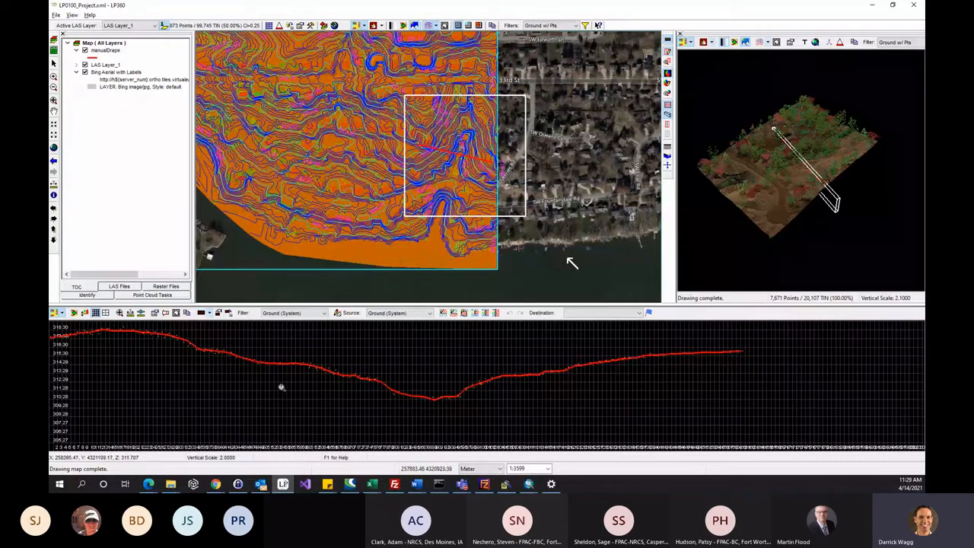
# Step: Check which elevation field the manualDrape feature layer uses in the profile's display properties
pyautogui.click(154, 312)
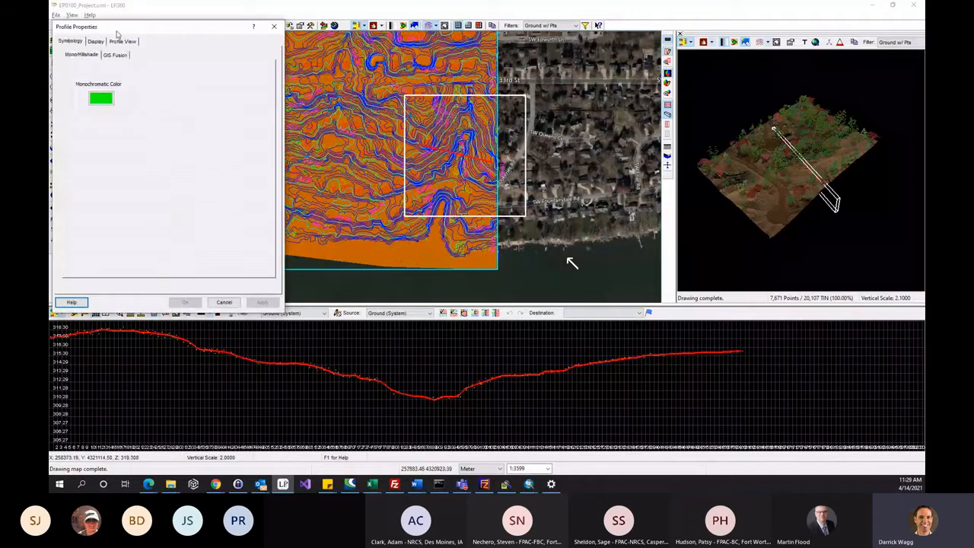
pyautogui.moveTo(117, 34); pyautogui.dragTo(312, 72)
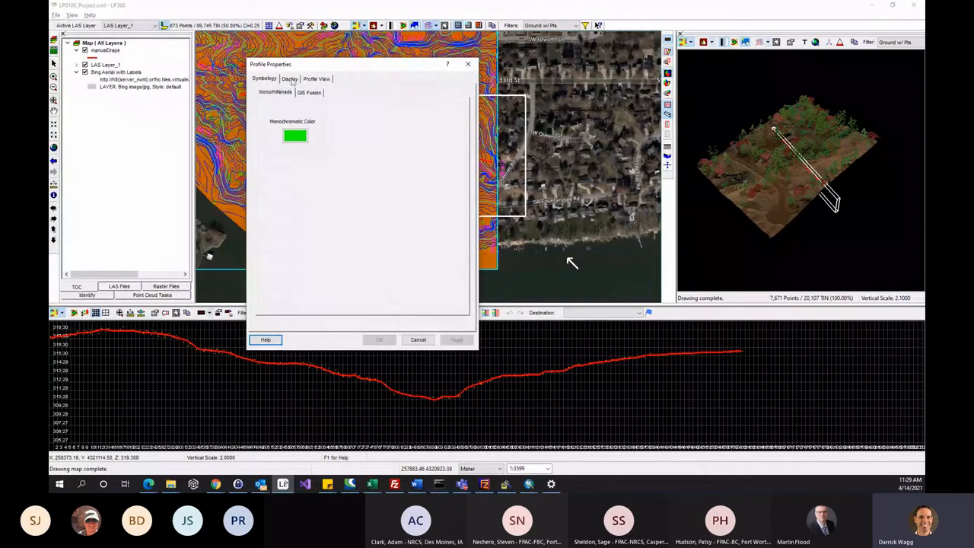
pyautogui.click(290, 79)
pyautogui.click(337, 92)
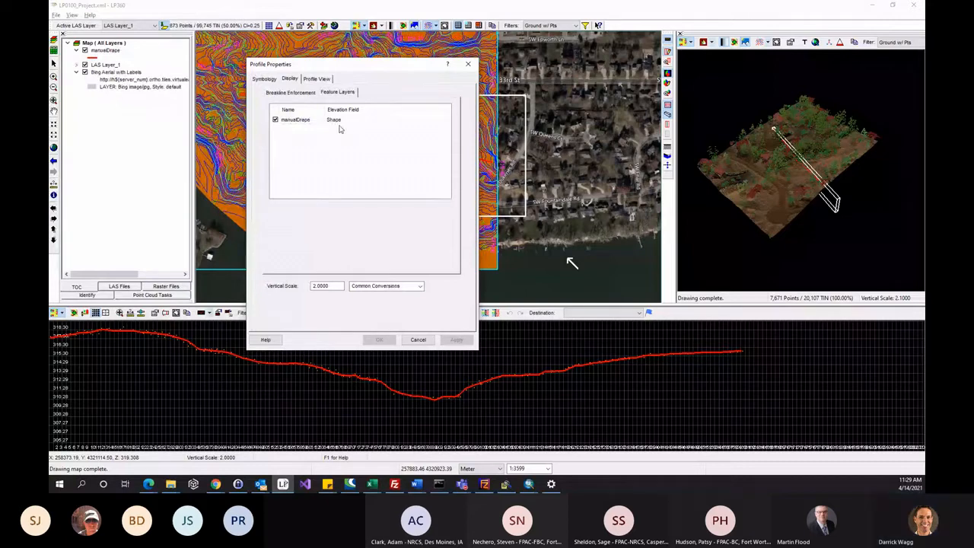
pyautogui.click(418, 340)
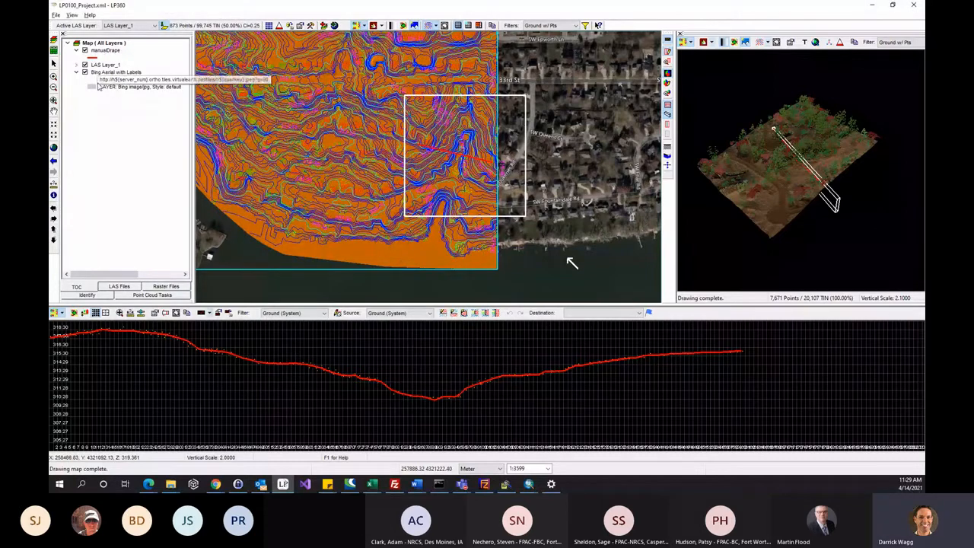
pyautogui.click(72, 15)
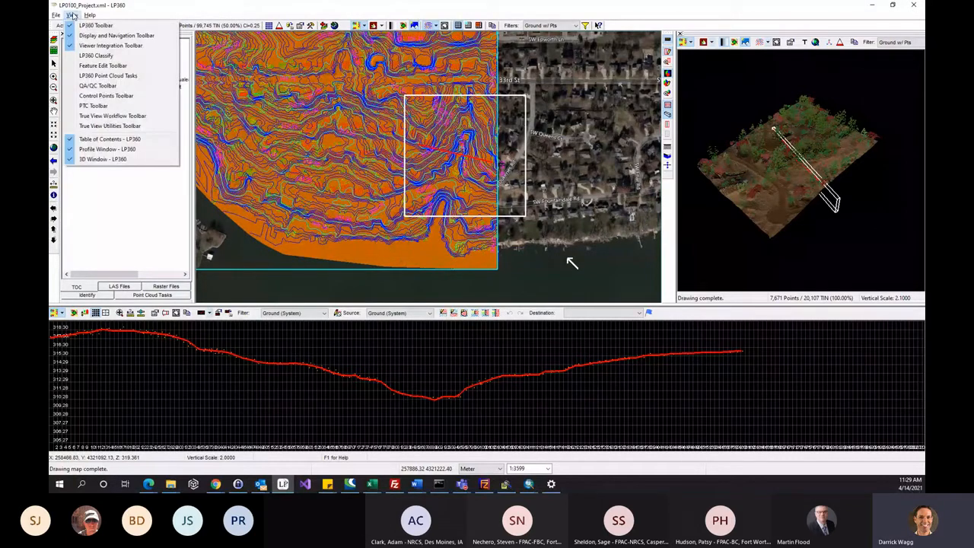
pyautogui.click(72, 15)
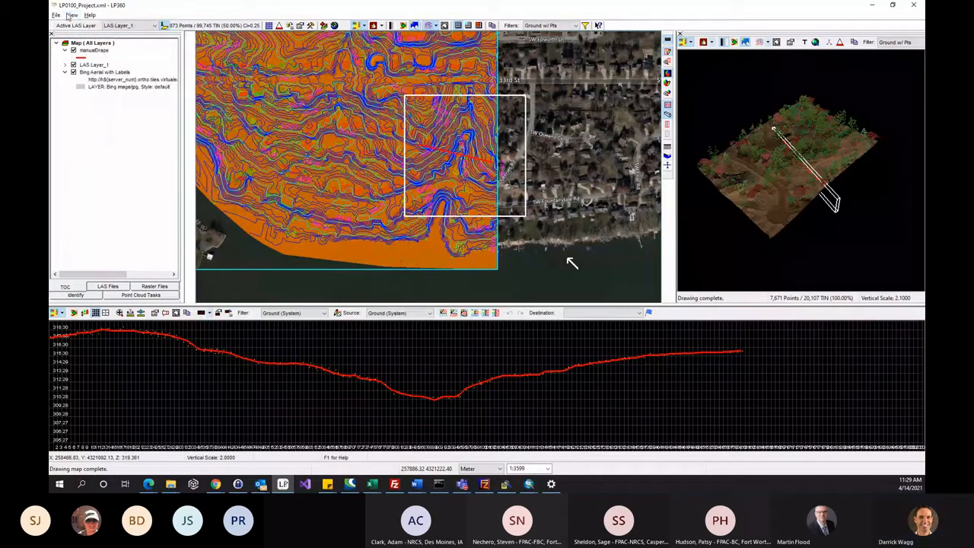
pyautogui.click(72, 15)
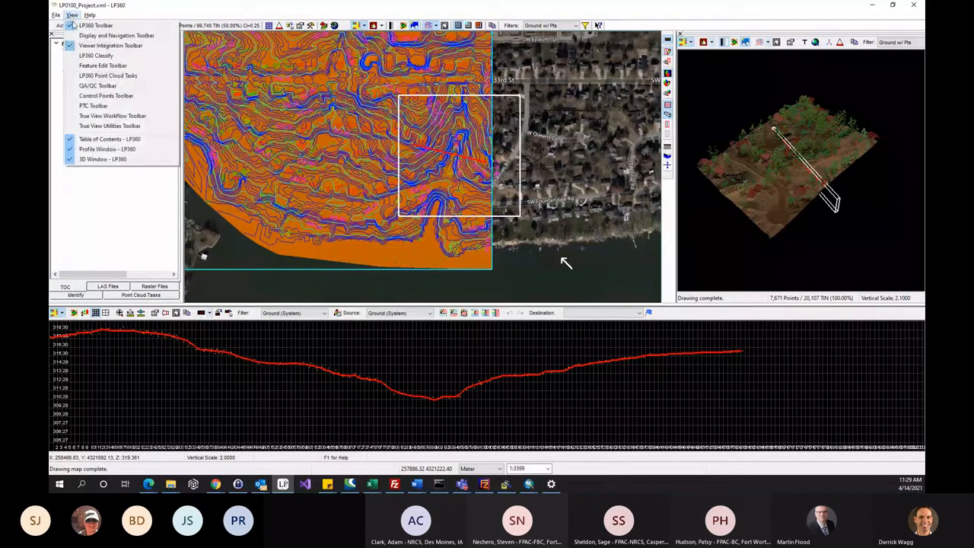
pyautogui.click(71, 16)
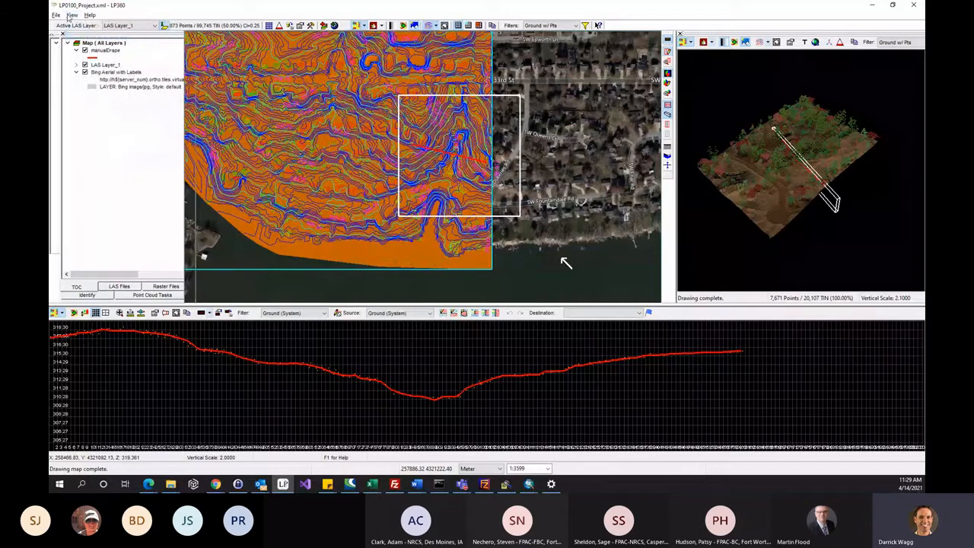
# Step: Show the Feature Edit Toolbar and open the manualDrape layer in Feature Analyst
pyautogui.click(71, 15)
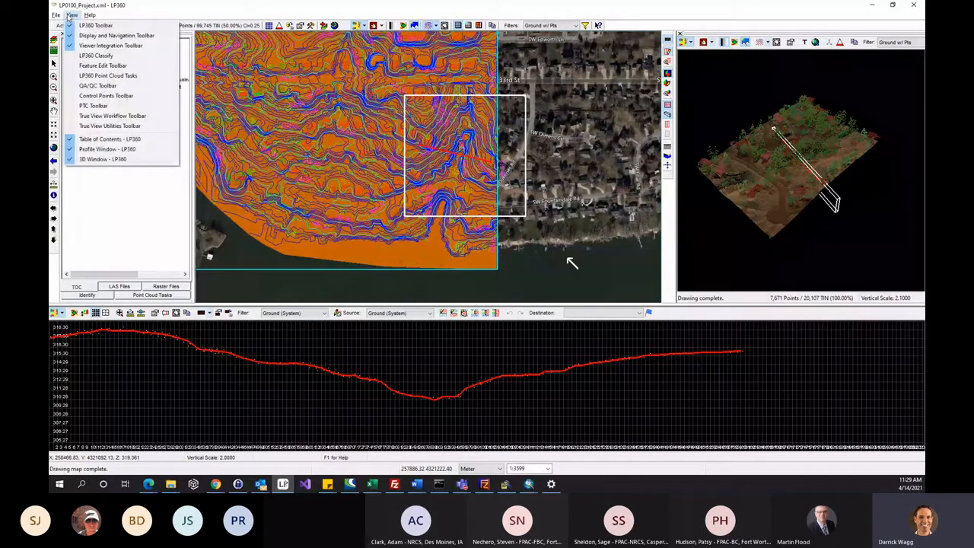
pyautogui.click(99, 66)
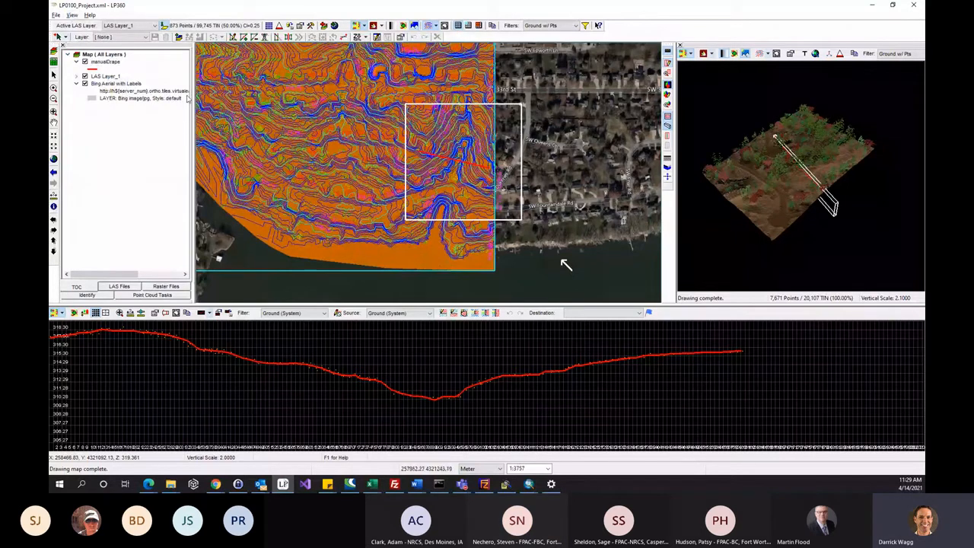
pyautogui.rightClick(113, 66)
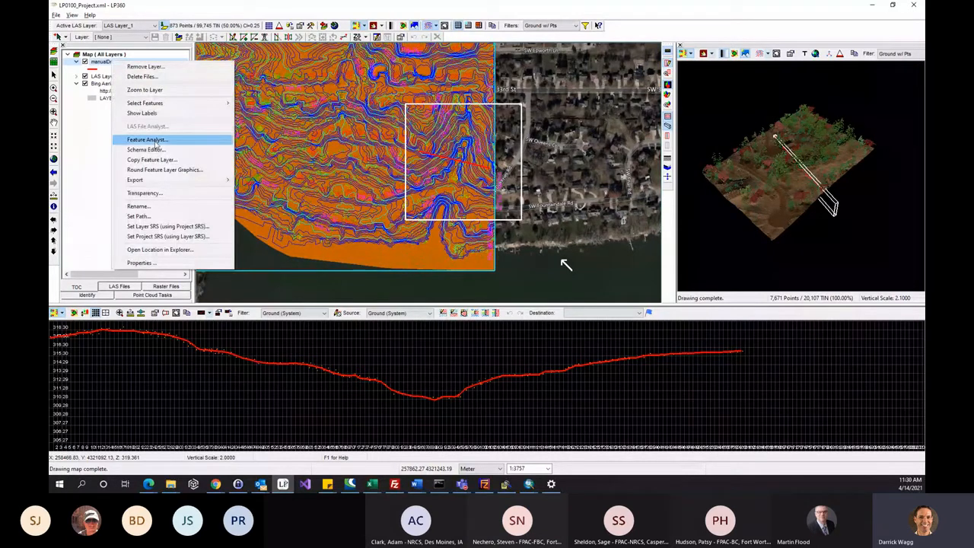
pyautogui.click(155, 141)
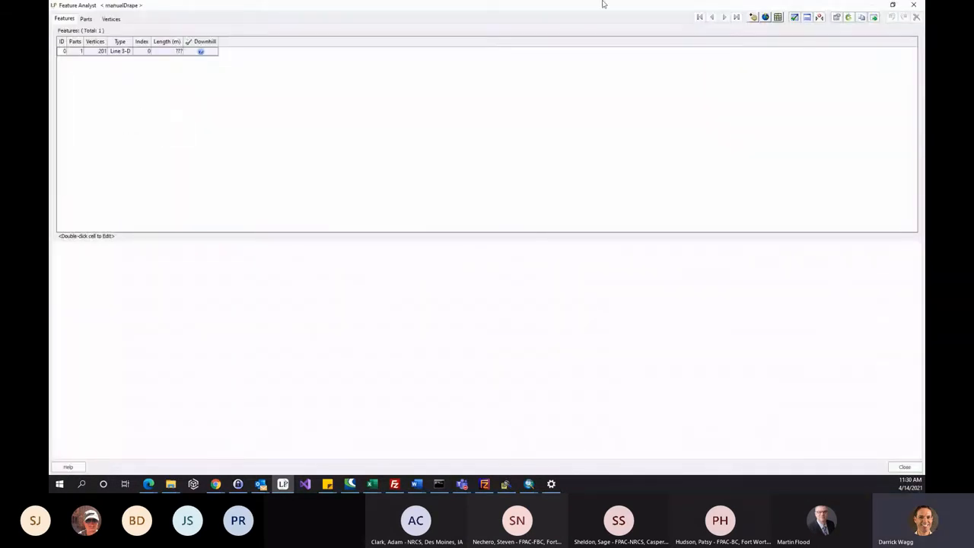
# Step: List the vertices of the manualDrape line and place the reduced Feature Analyst window clear of the line on the map
pyautogui.click(79, 53)
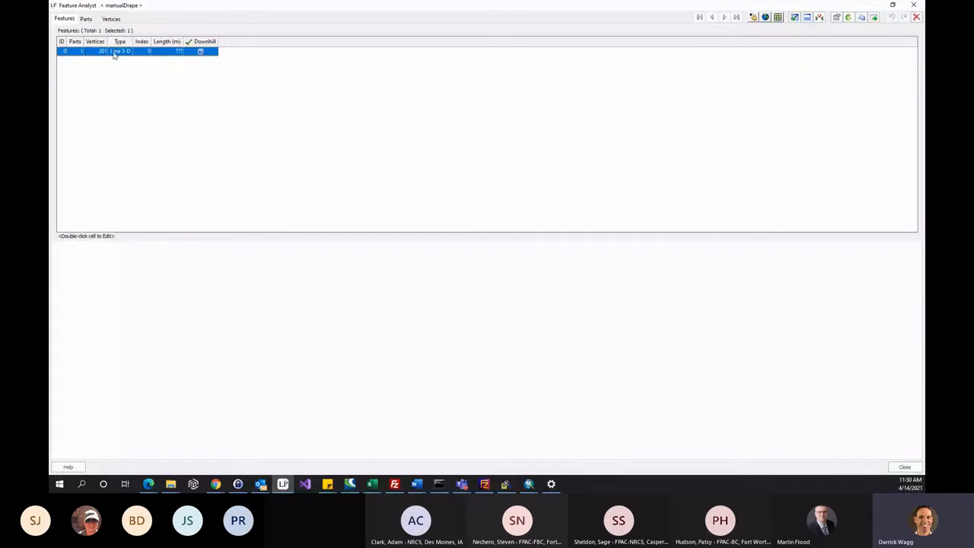
pyautogui.click(111, 19)
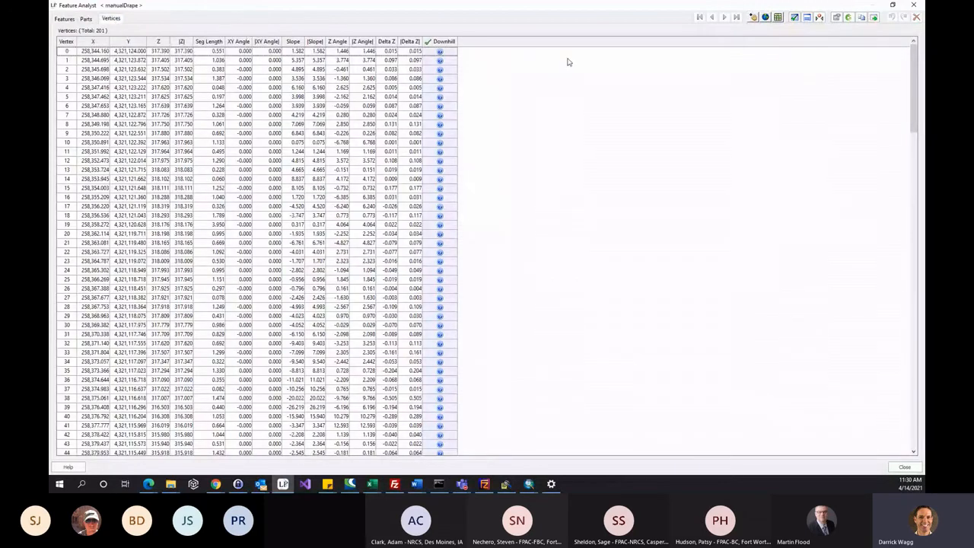
pyautogui.click(892, 5)
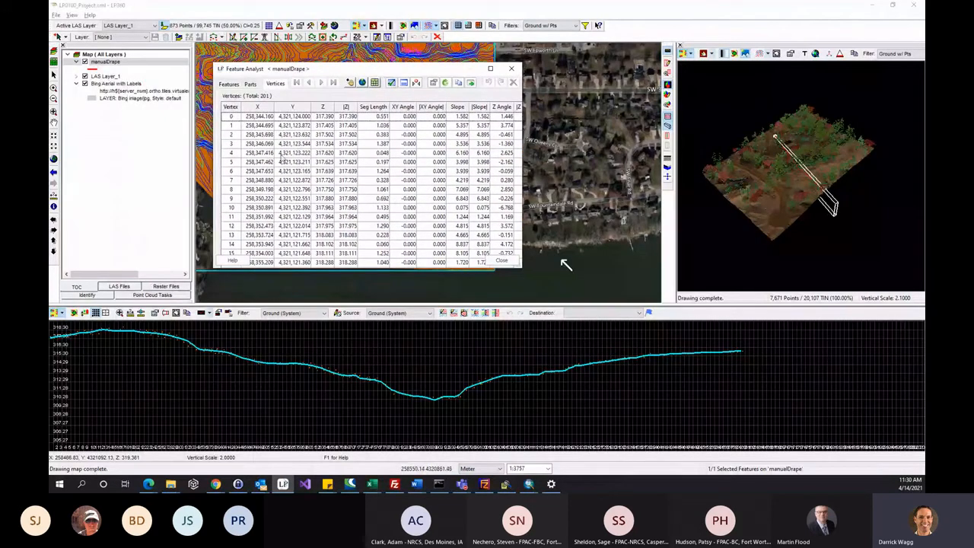
pyautogui.moveTo(321, 76); pyautogui.dragTo(621, 68)
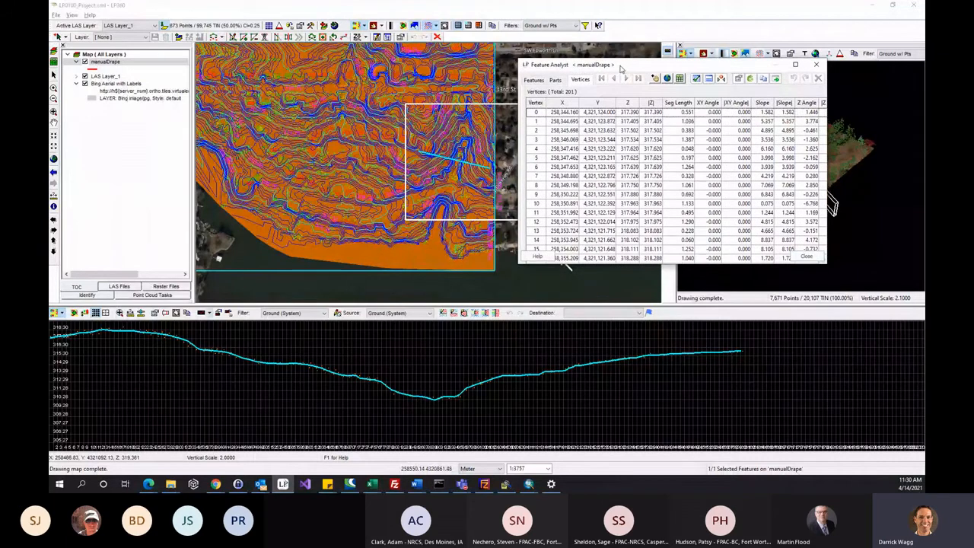
# Step: Select vertices 7, 40, 102 and 148 of the manualDrape line in turn and examine their locations on the map and profile
pyautogui.click(601, 176)
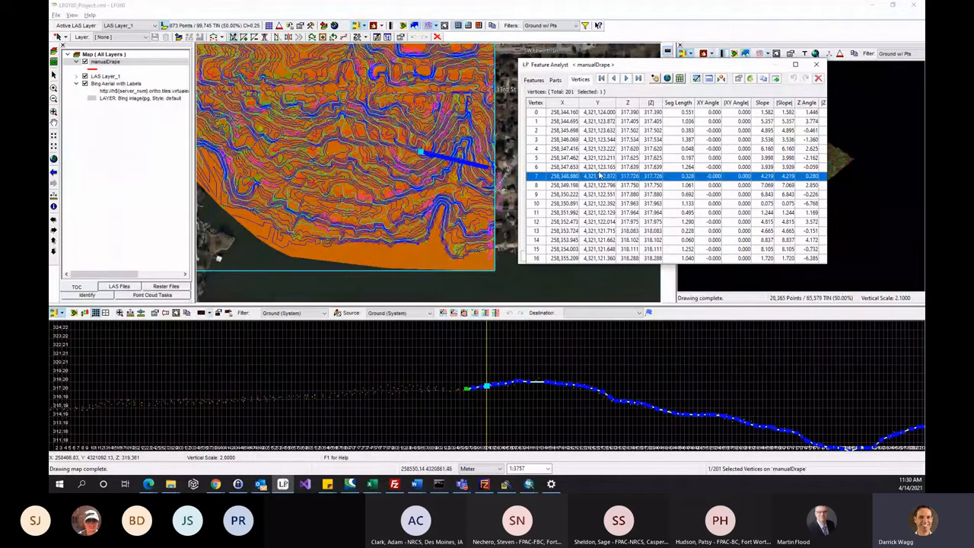
pyautogui.scroll(-3, 603, 207)
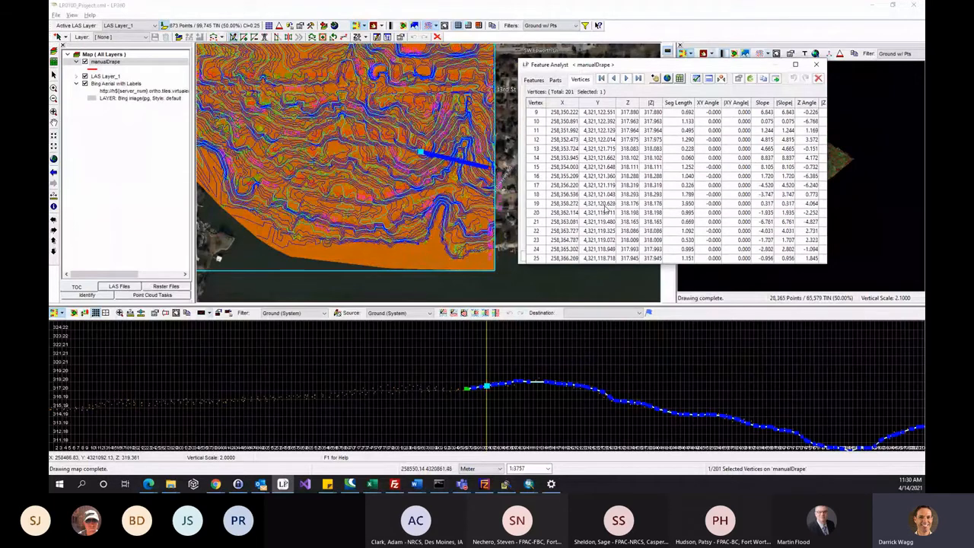
pyautogui.scroll(-7, 603, 207)
pyautogui.click(603, 204)
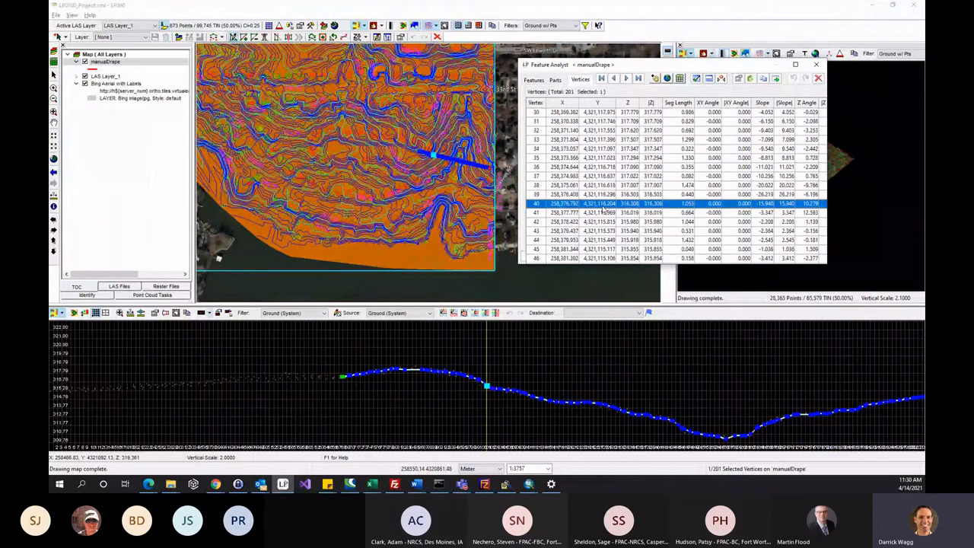
pyautogui.scroll(-13, 605, 219)
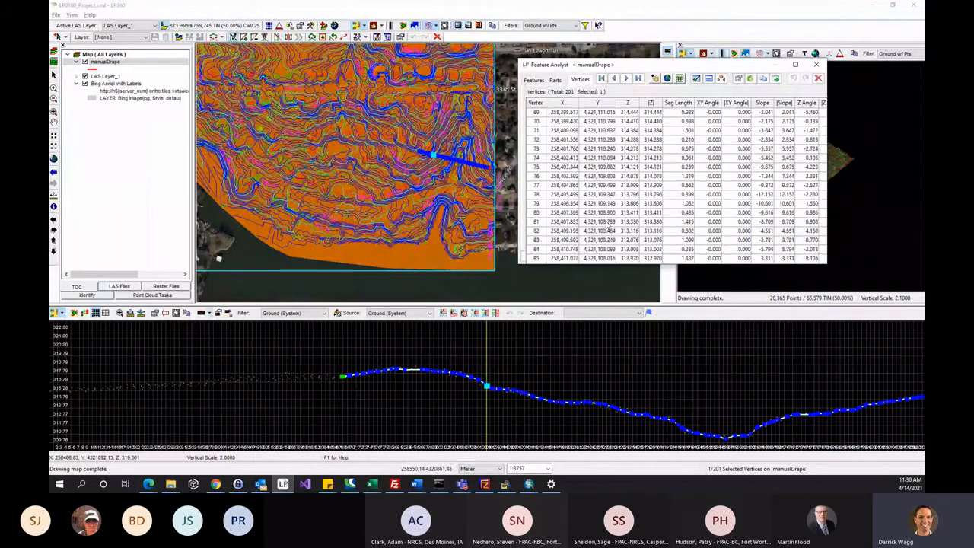
pyautogui.scroll(-7, 606, 226)
pyautogui.click(605, 222)
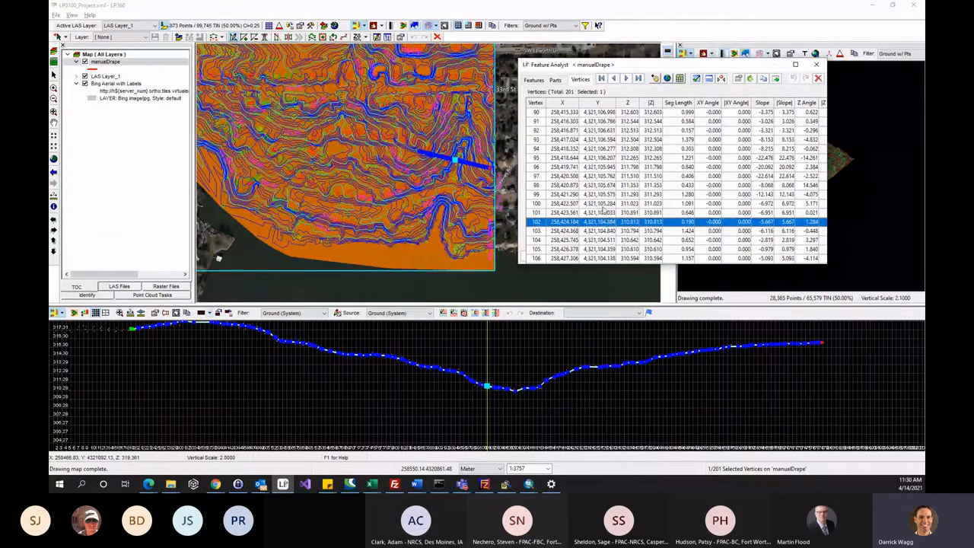
pyautogui.scroll(-15, 602, 196)
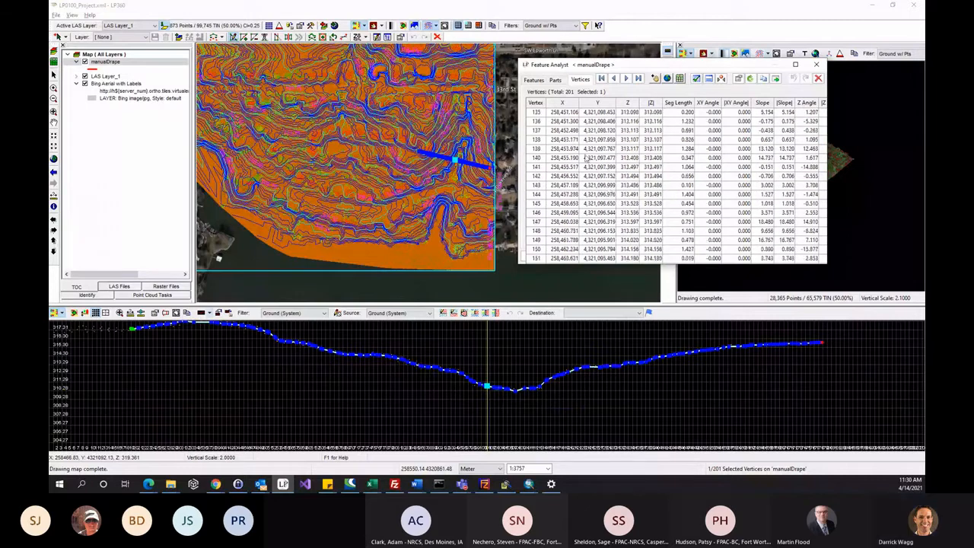
pyautogui.click(594, 235)
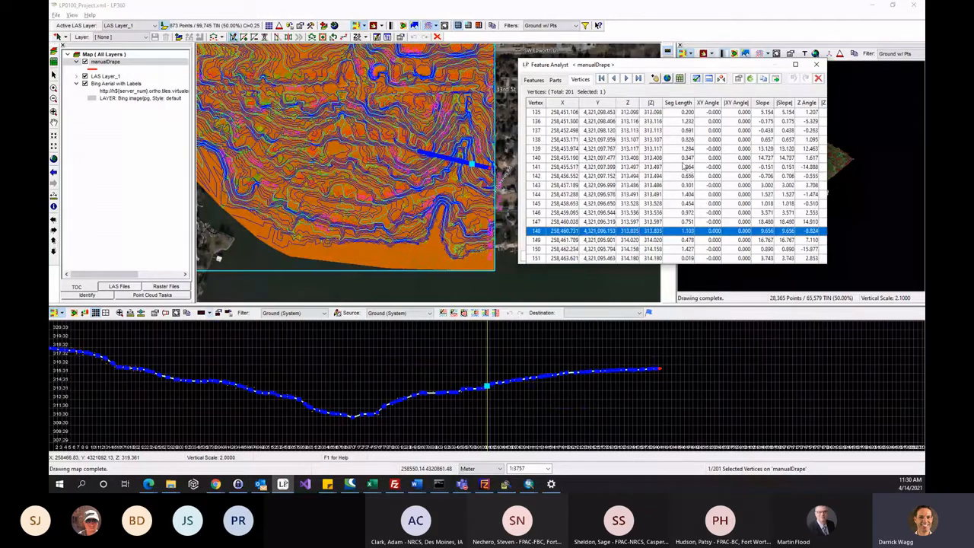
# Step: Set the frequency of the profile's vertical graticule lines to 10 map units and apply it
pyautogui.click(240, 325)
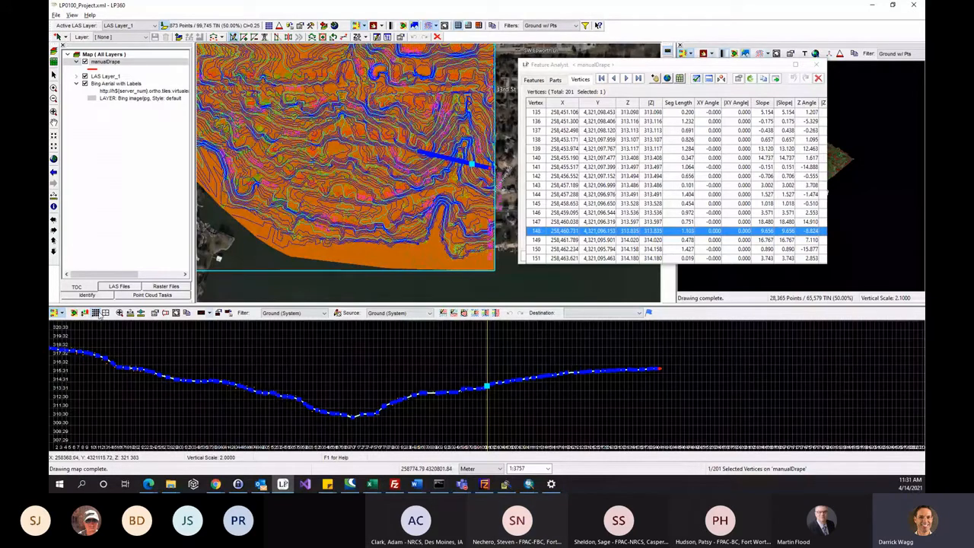
pyautogui.click(97, 313)
pyautogui.moveTo(153, 30); pyautogui.dragTo(295, 60)
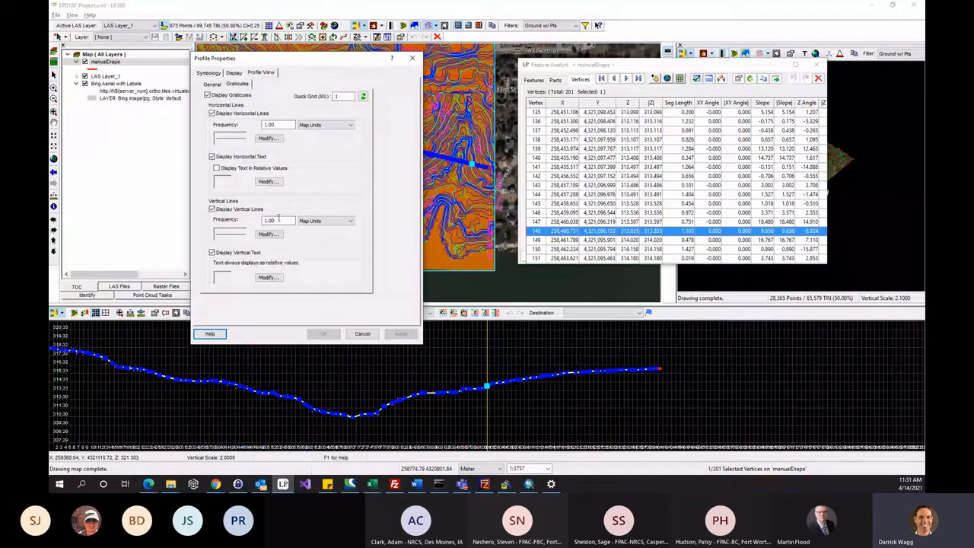
pyautogui.doubleClick(277, 220)
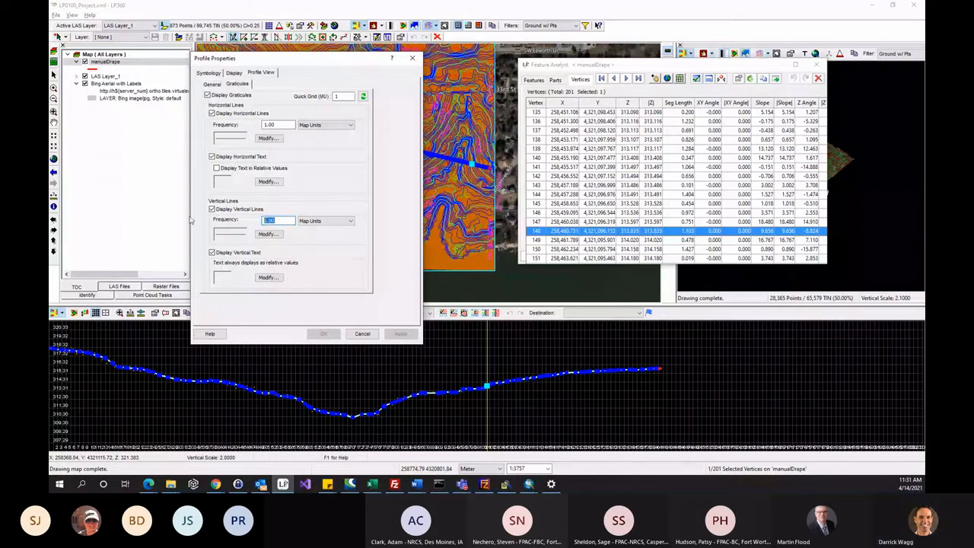
pyautogui.write('10')
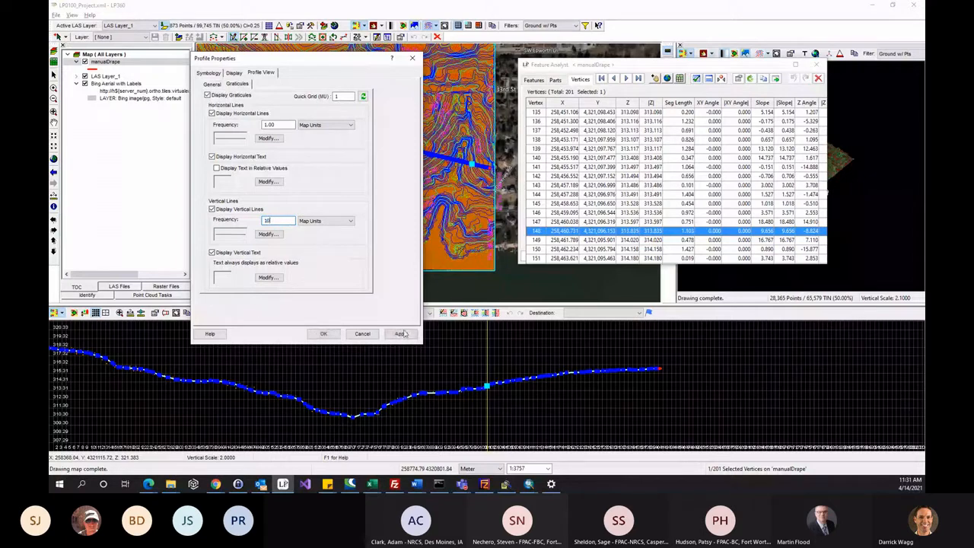
pyautogui.click(403, 334)
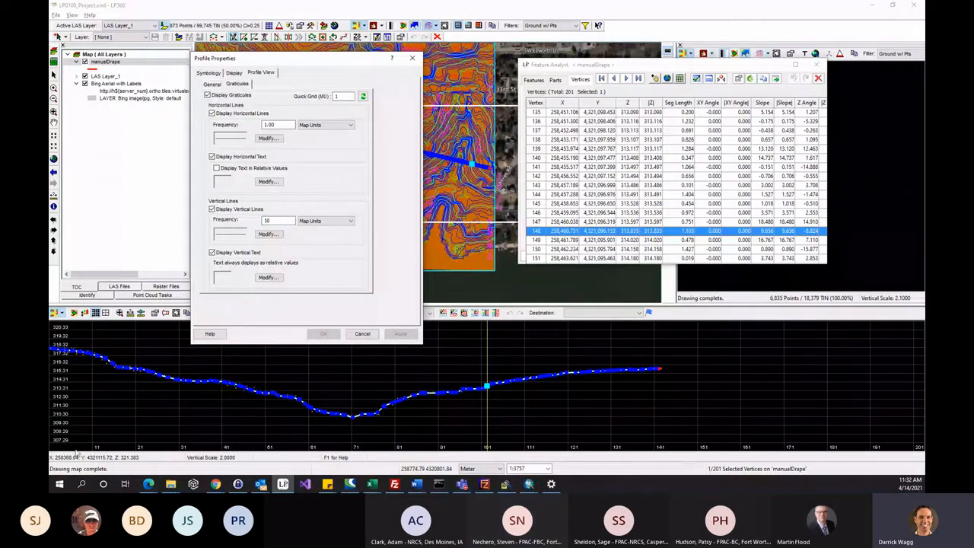
pyautogui.click(325, 220)
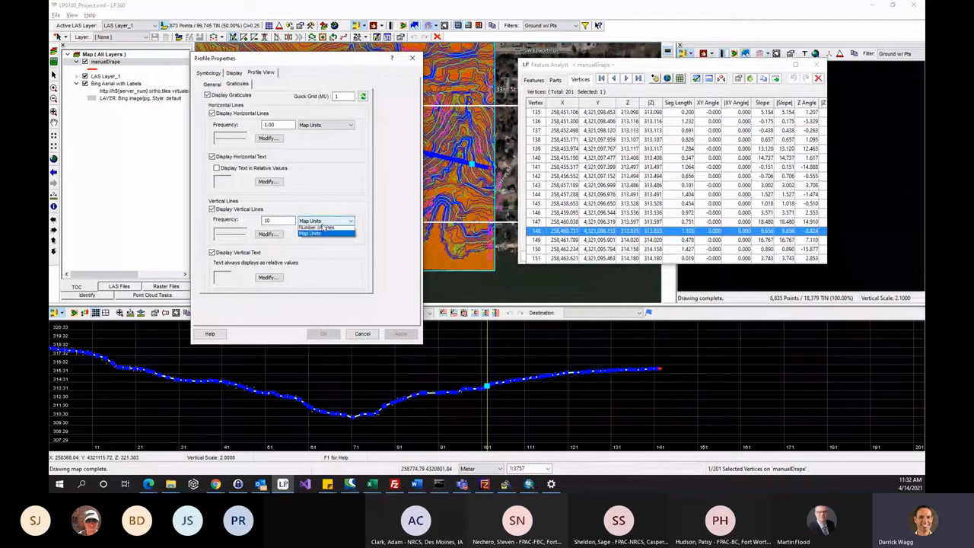
pyautogui.click(356, 212)
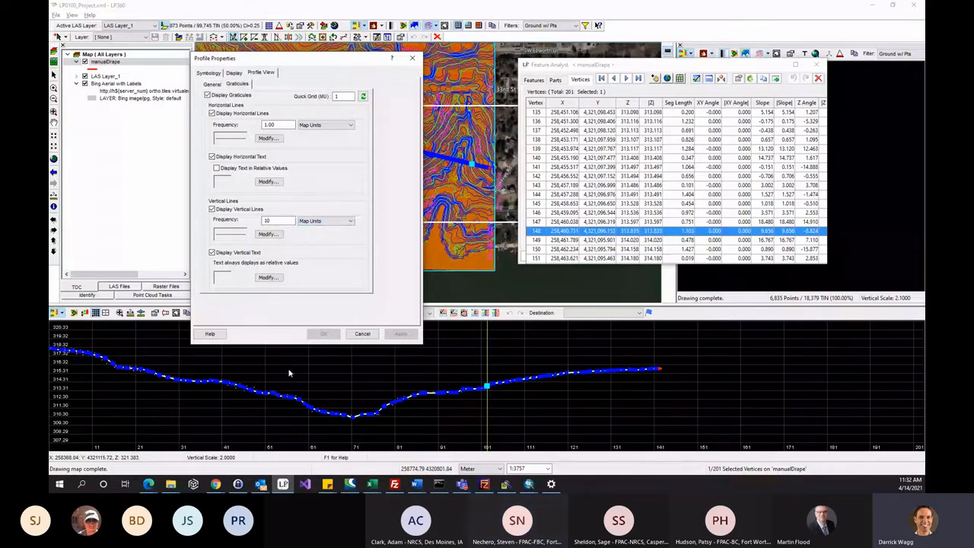
# Step: Leave the profile properties, enlarge Feature Analyst to examine the additional vertex columns around vertex 148, and close it
pyautogui.click(362, 335)
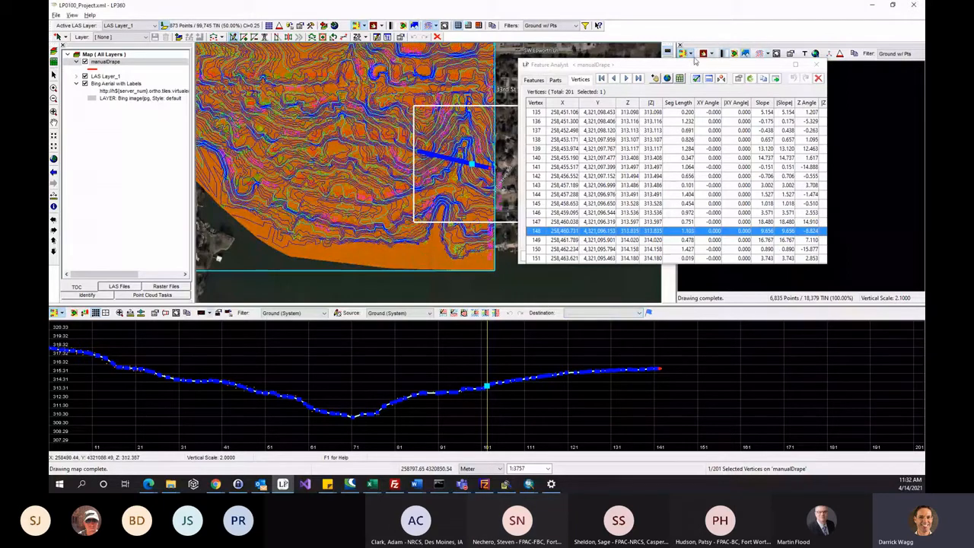
pyautogui.moveTo(696, 65); pyautogui.dragTo(640, 40)
pyautogui.moveTo(771, 239); pyautogui.dragTo(868, 346)
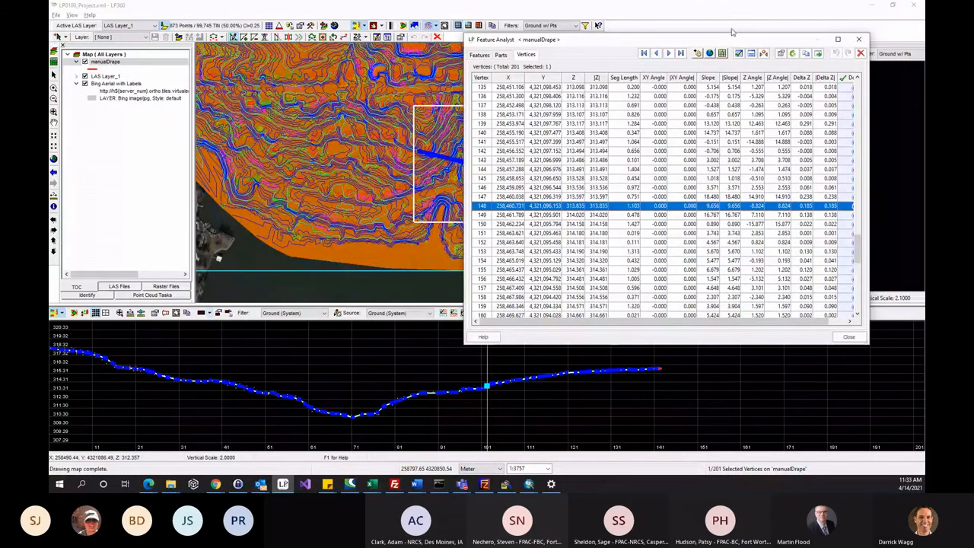
pyautogui.moveTo(732, 39); pyautogui.dragTo(683, 49)
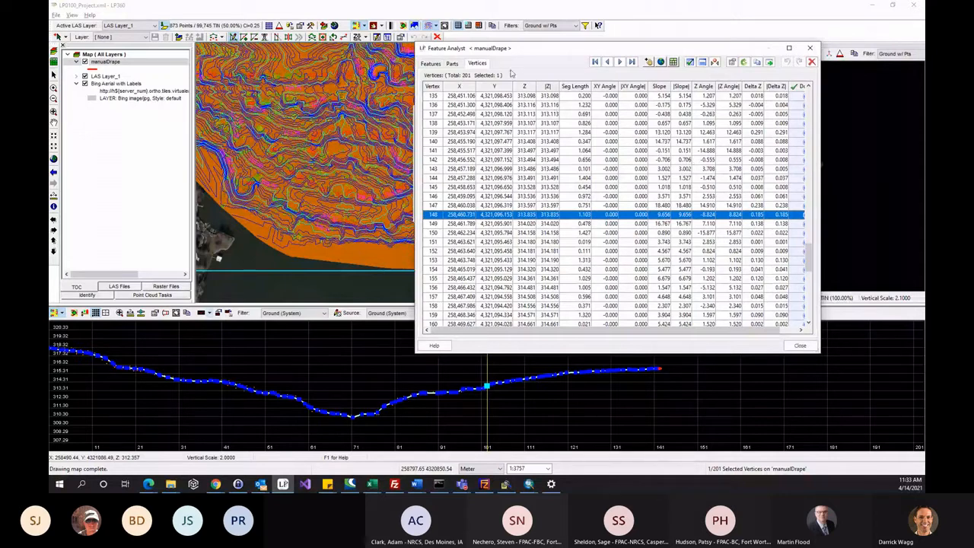
pyautogui.click(809, 48)
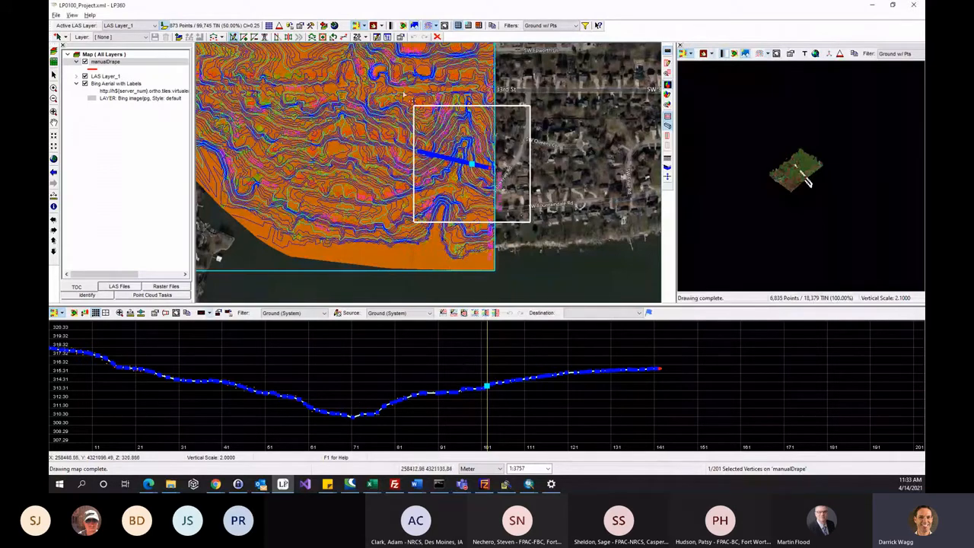
# Step: Zoom the map in on the manualDrape line, pan the profile along the line, and display the profile's outline on the map
pyautogui.click(53, 88)
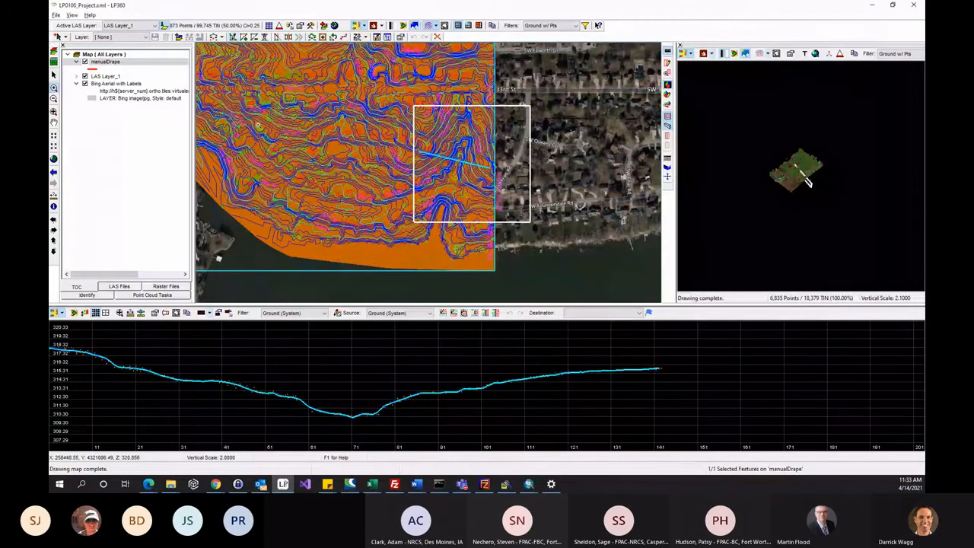
pyautogui.click(499, 195)
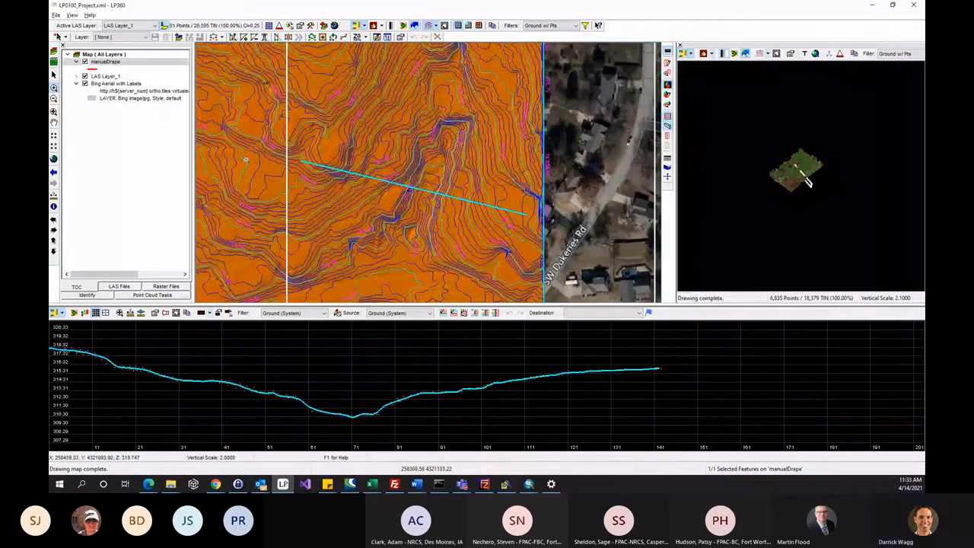
pyautogui.click(118, 313)
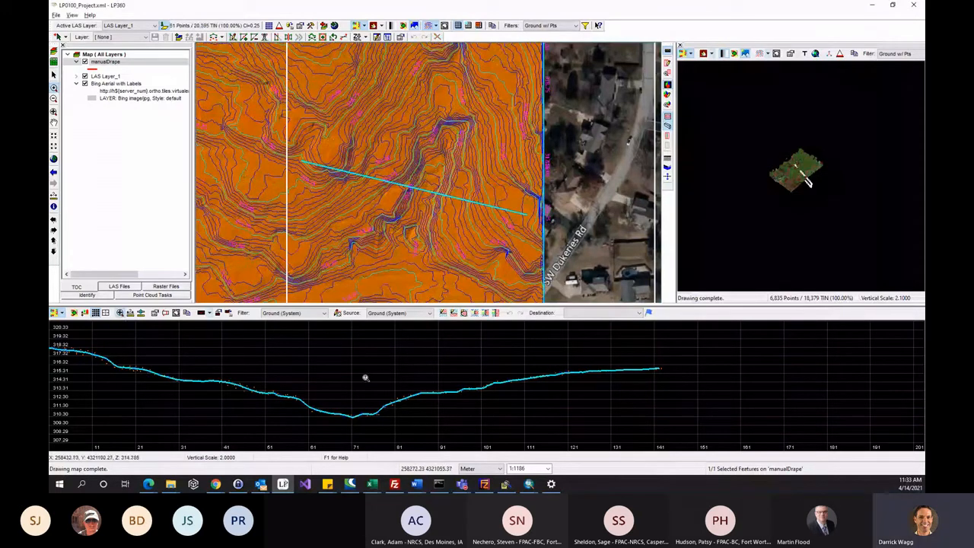
pyautogui.moveTo(353, 375); pyautogui.dragTo(553, 373, button='middle')
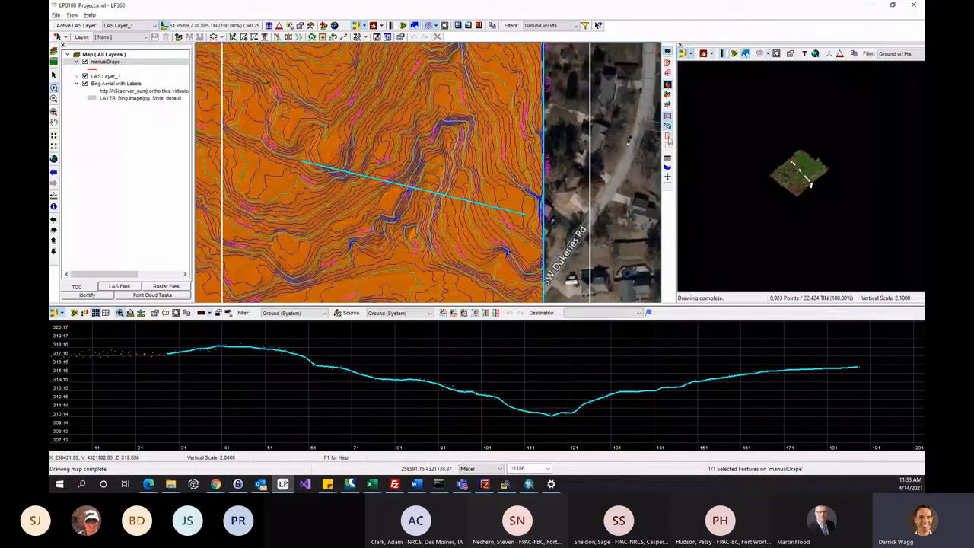
pyautogui.click(668, 138)
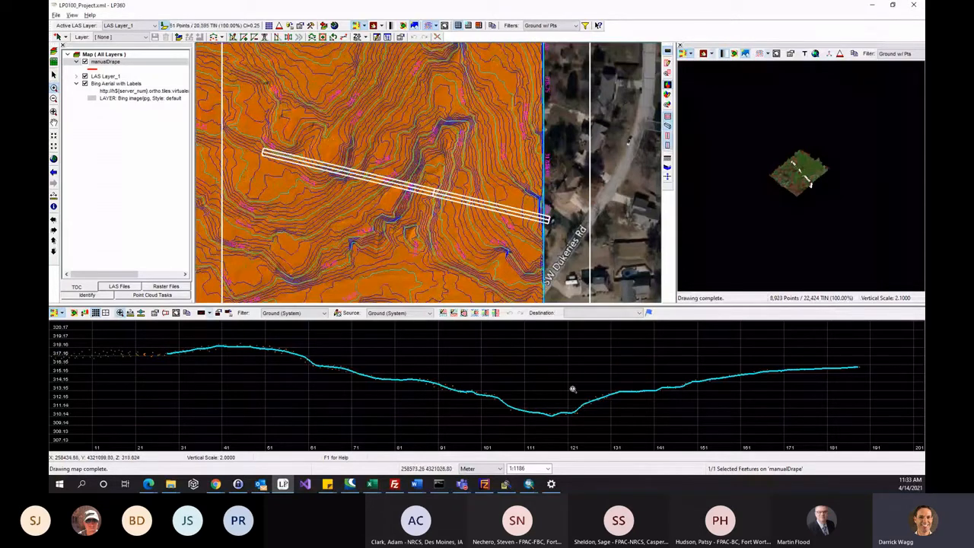
# Step: Step the profile four increments north of the existing line and add its ground surface to manualDrape as a second 3D line
pyautogui.press('Up')
pyautogui.press('Up')
pyautogui.press('Up')
pyautogui.press('Up')
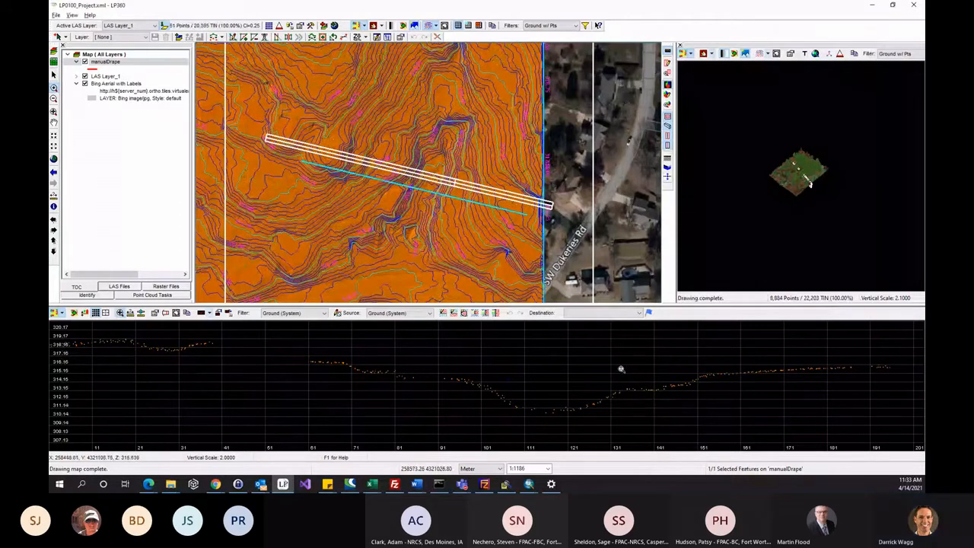
pyautogui.click(227, 314)
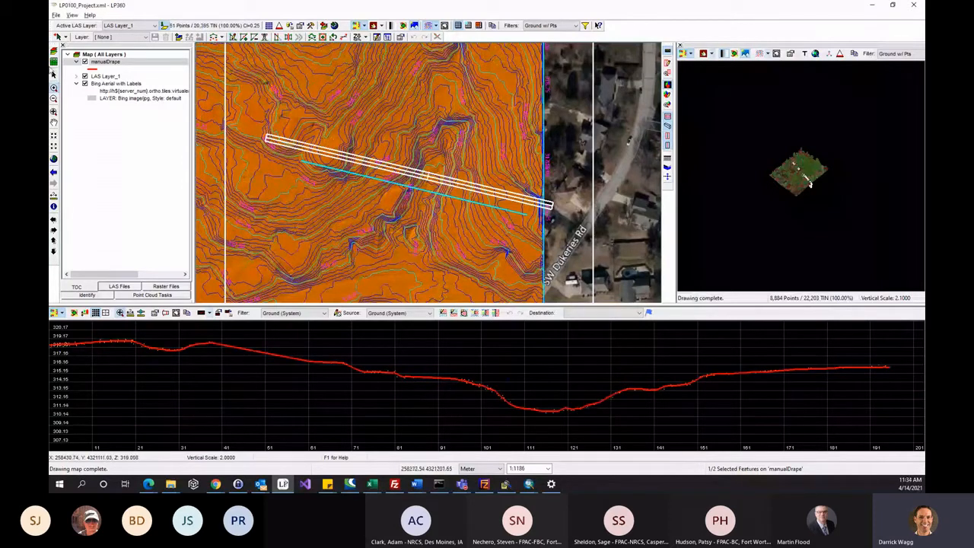
# Step: Open manualDrape in Feature Analyst, select the feature with ID 1, examine its vertex list, and close the window
pyautogui.rightClick(119, 65)
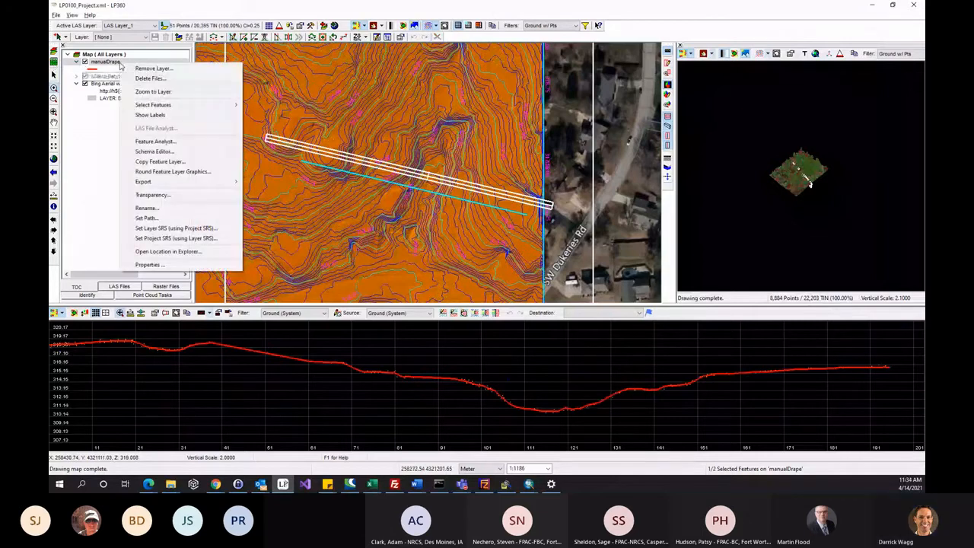
pyautogui.click(155, 142)
pyautogui.click(430, 63)
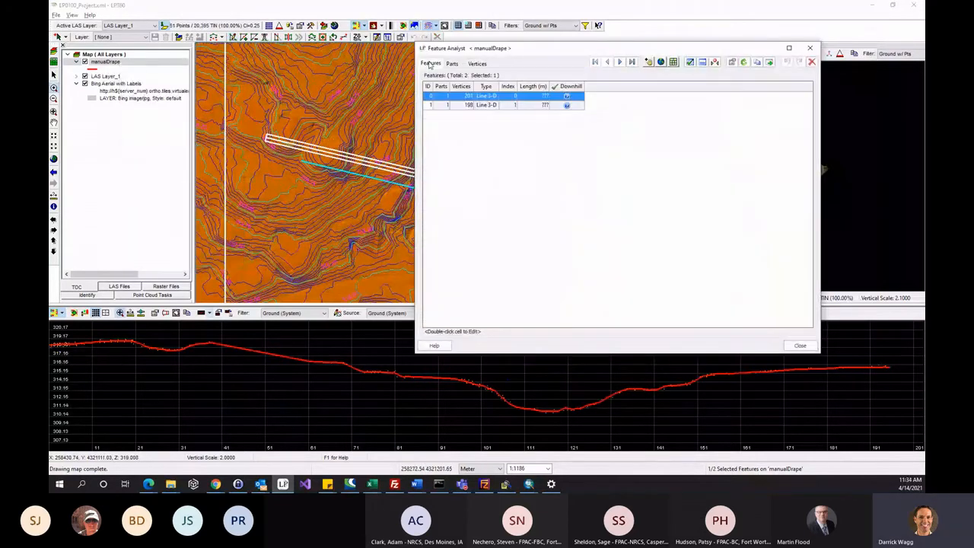
pyautogui.click(458, 105)
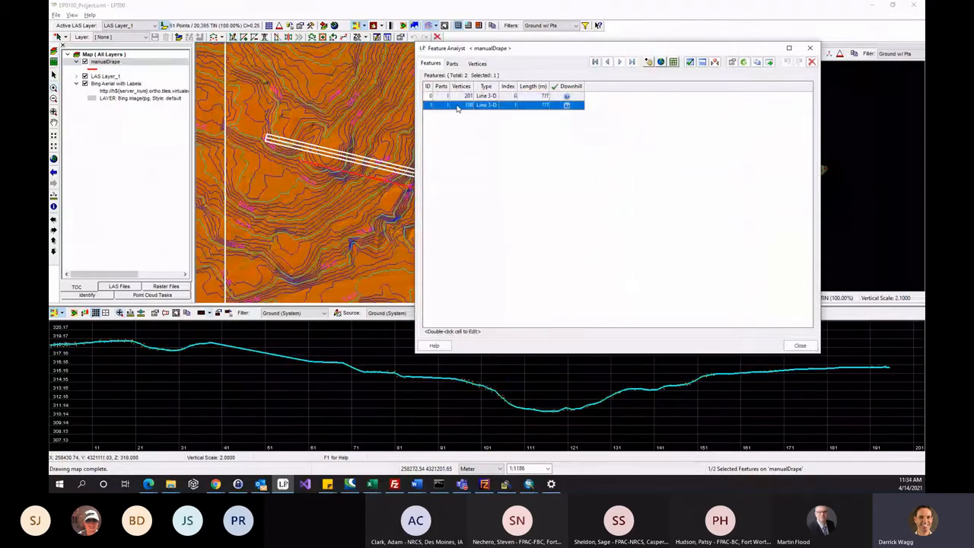
pyautogui.click(477, 64)
pyautogui.moveTo(603, 48)
pyautogui.mouseDown()
pyautogui.moveTo(689, 50)
pyautogui.moveTo(601, 54)
pyautogui.mouseUp()
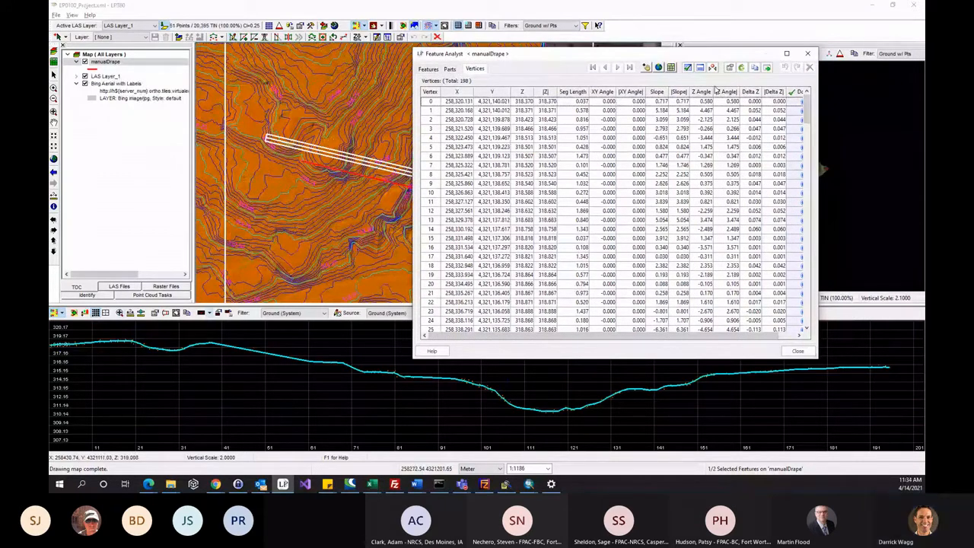
pyautogui.click(807, 53)
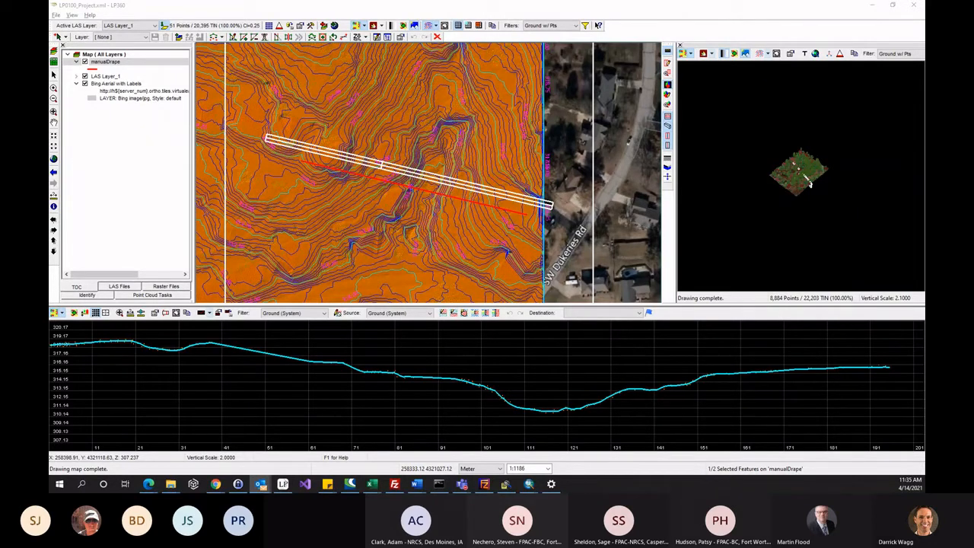
# Step: Clear the workspace for the point cloud tasks by hiding the manualDrape layer and the profile and 3D views
pyautogui.click(390, 115)
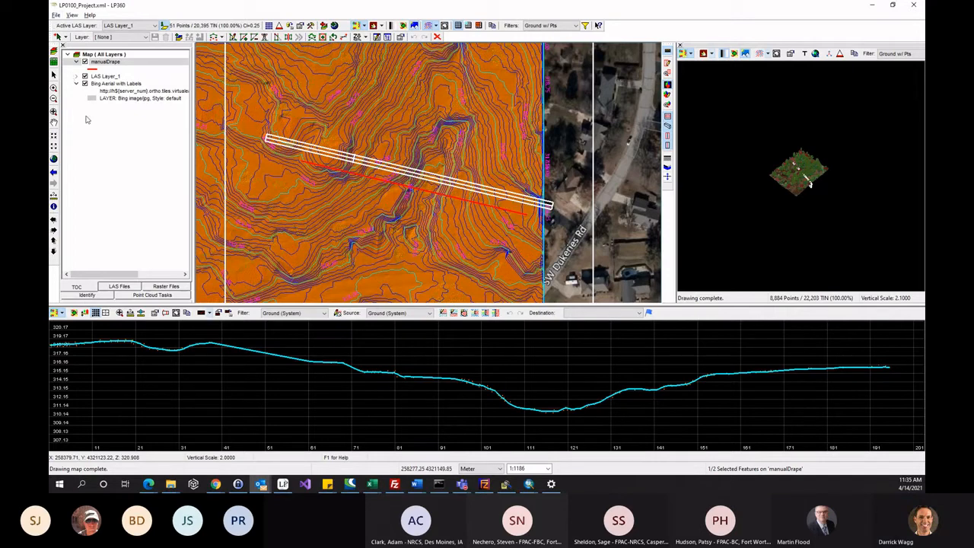
pyautogui.click(85, 63)
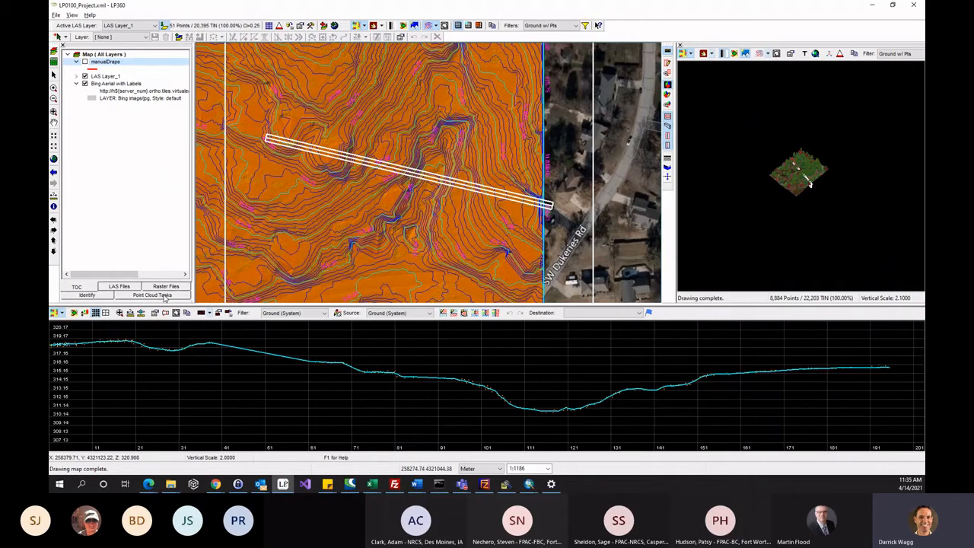
pyautogui.click(162, 295)
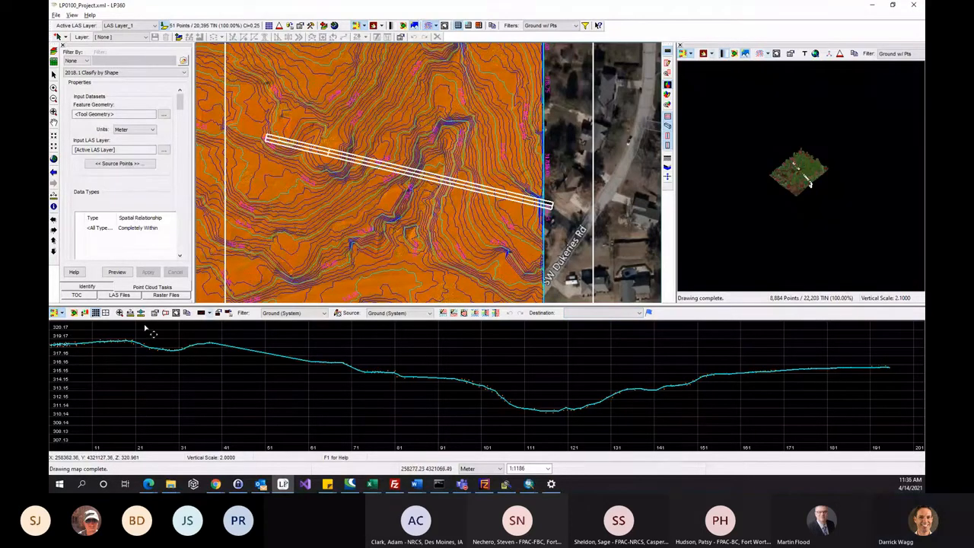
pyautogui.click(667, 51)
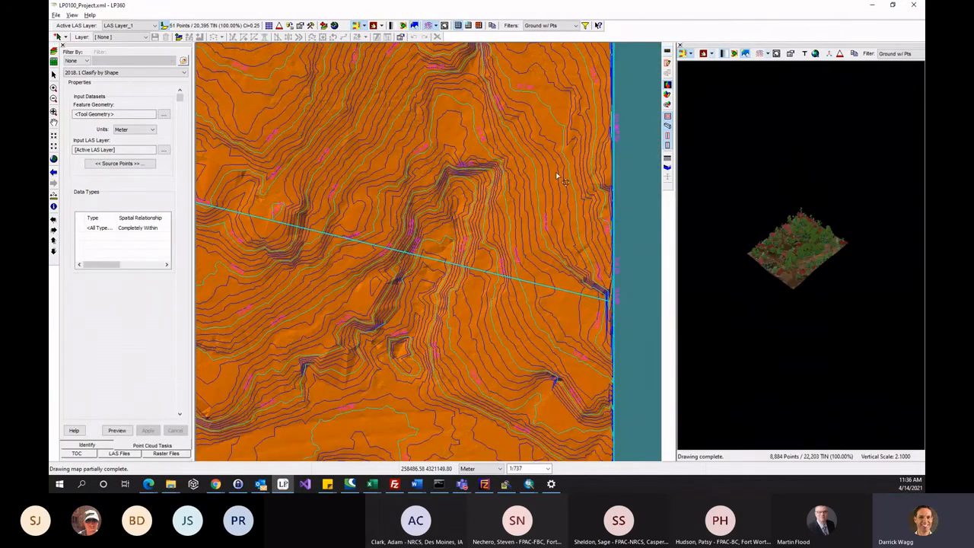
pyautogui.click(667, 86)
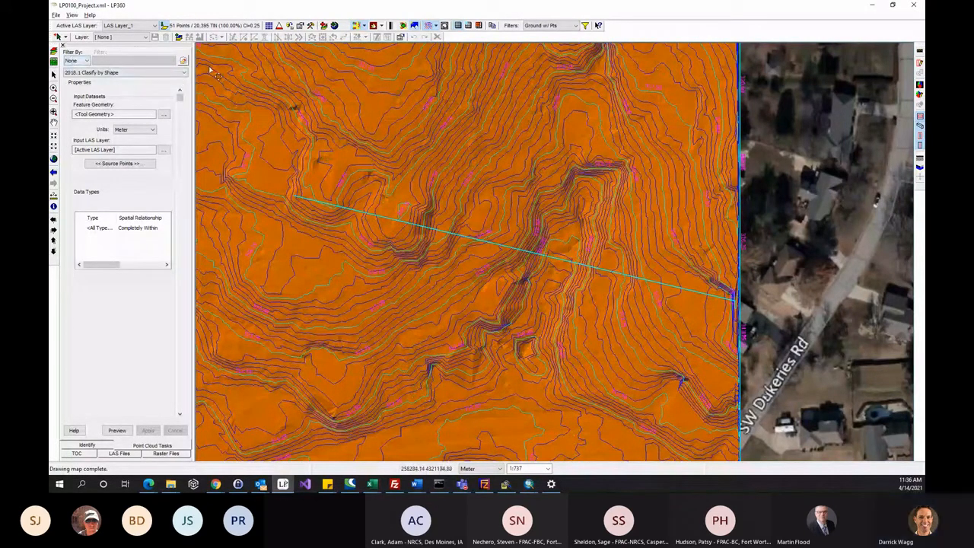
# Step: Browse the available point cloud tasks, and open the Point Cloud Task Manager enlarged over the map
pyautogui.click(173, 73)
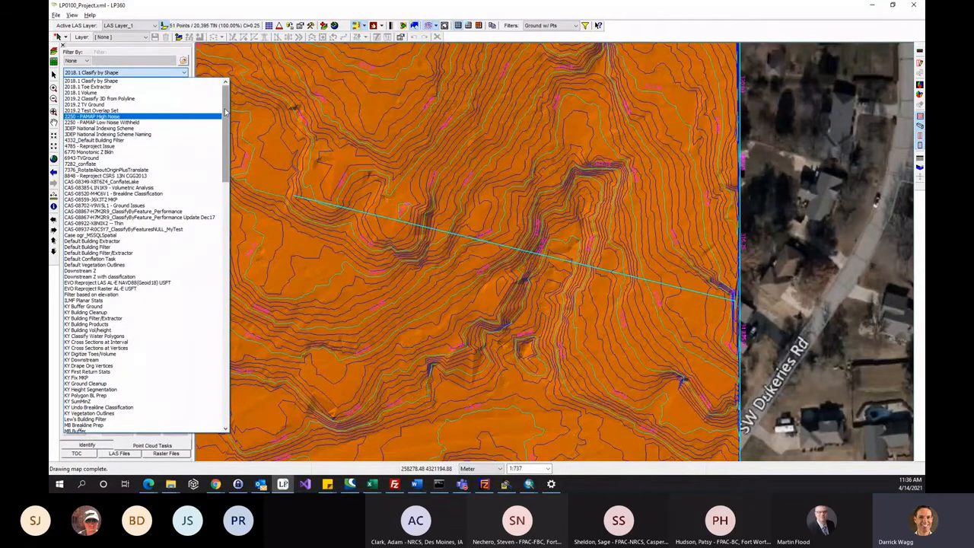
pyautogui.moveTo(225, 111); pyautogui.dragTo(217, 76)
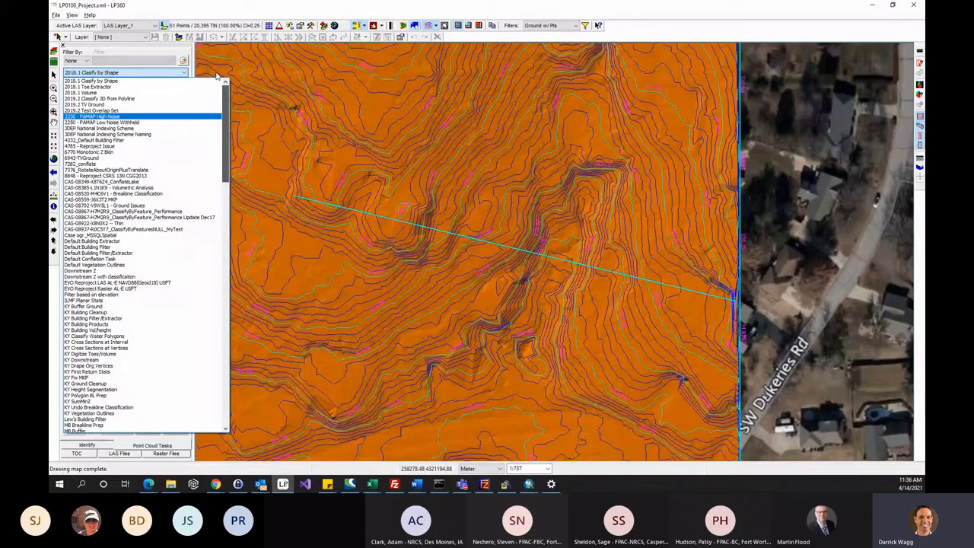
pyautogui.click(152, 57)
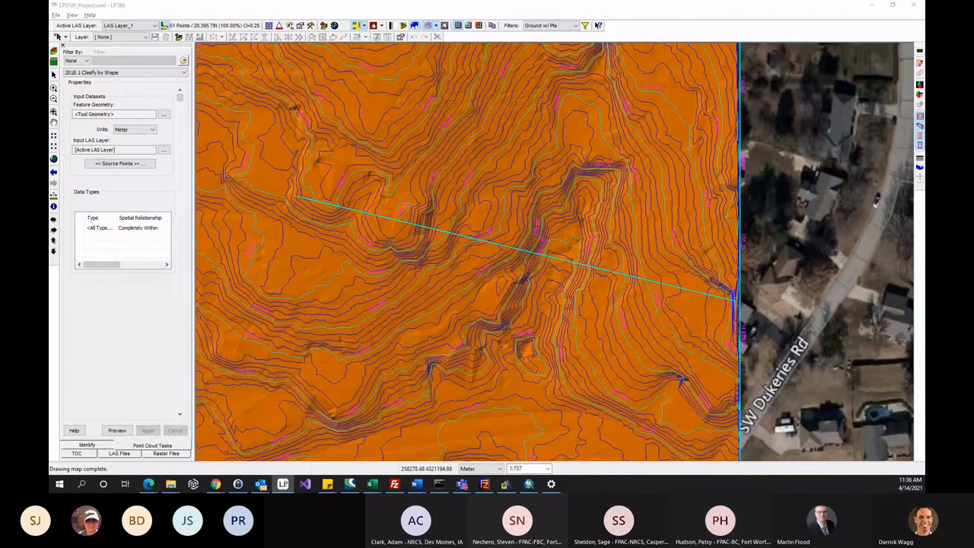
pyautogui.moveTo(924, 105); pyautogui.dragTo(417, 64)
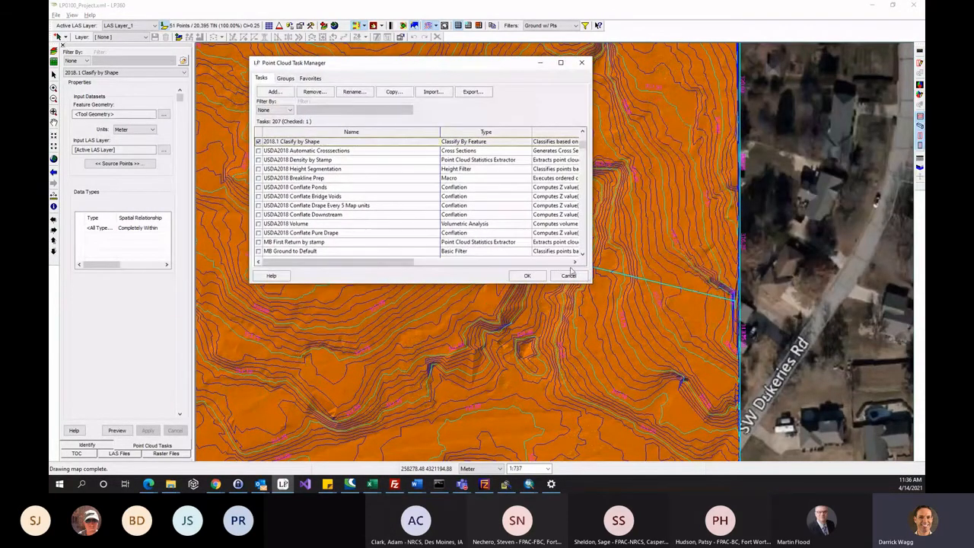
pyautogui.moveTo(591, 282); pyautogui.dragTo(680, 341)
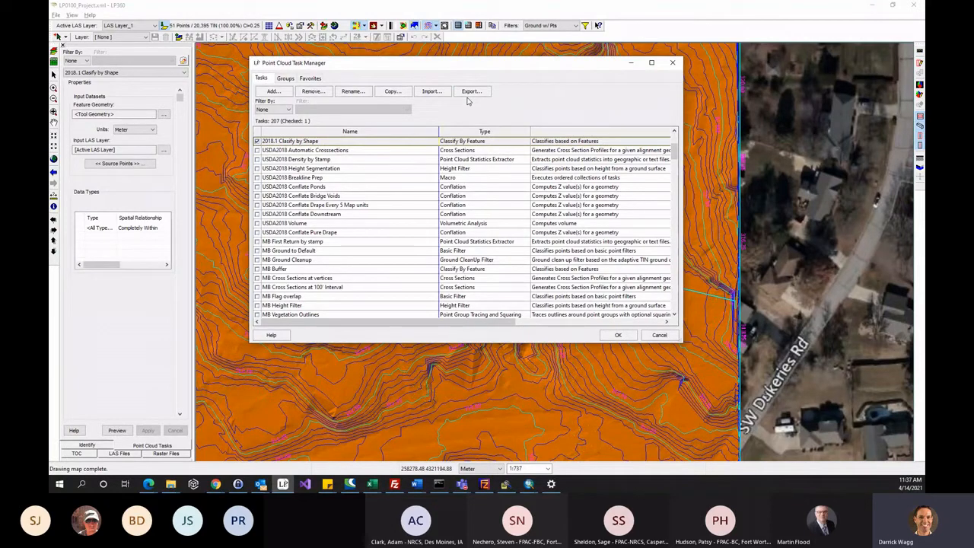
# Step: Start adding a new point cloud task and set its type to Cross Sections
pyautogui.click(272, 90)
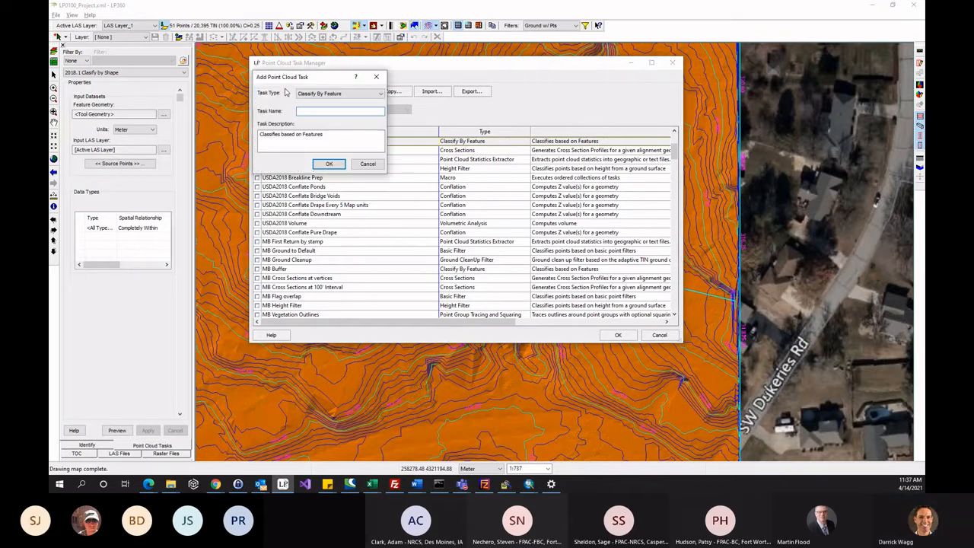
pyautogui.moveTo(293, 81); pyautogui.dragTo(371, 111)
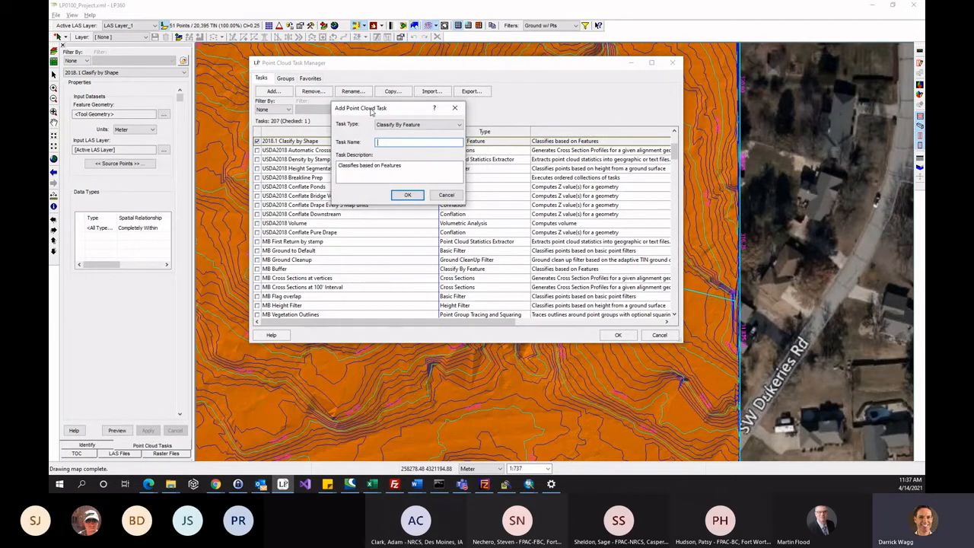
pyautogui.click(423, 125)
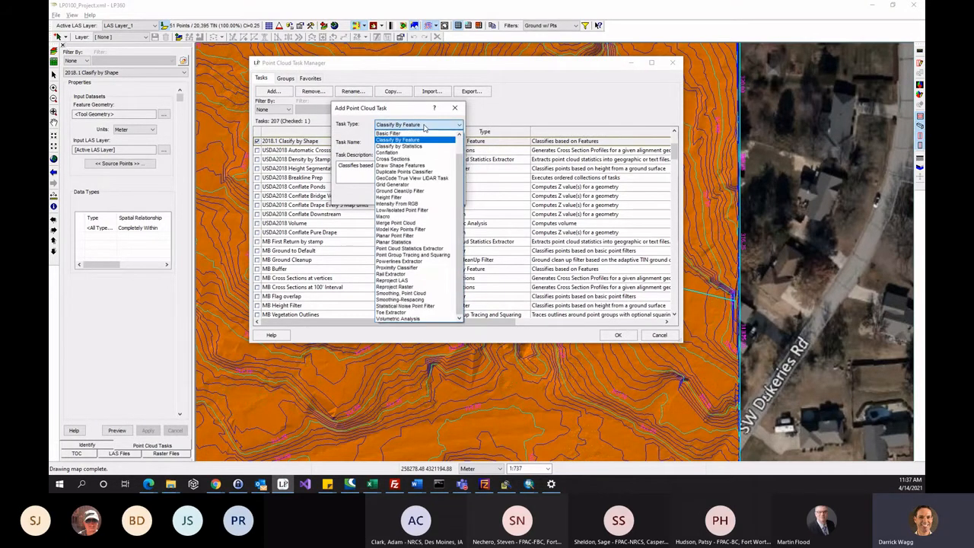
pyautogui.scroll(1, 460, 198)
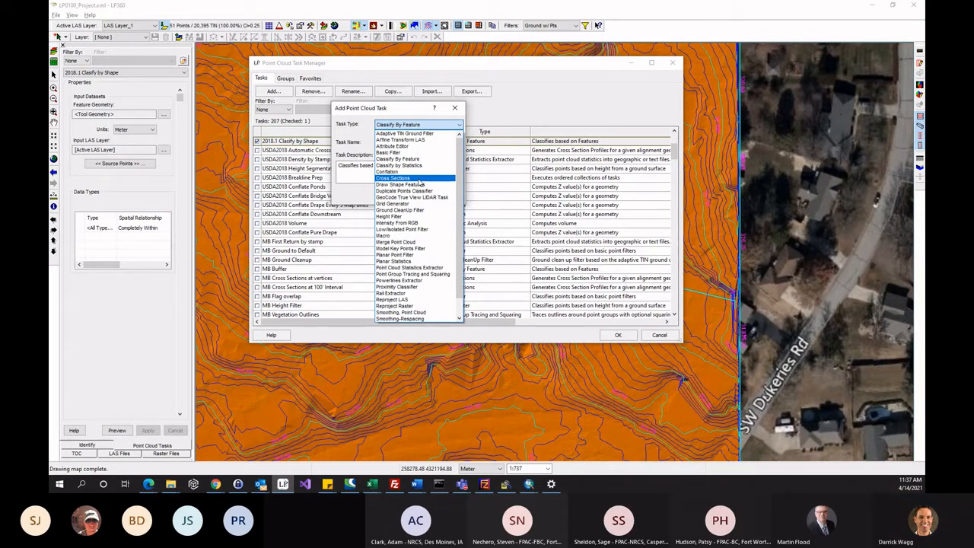
pyautogui.click(417, 179)
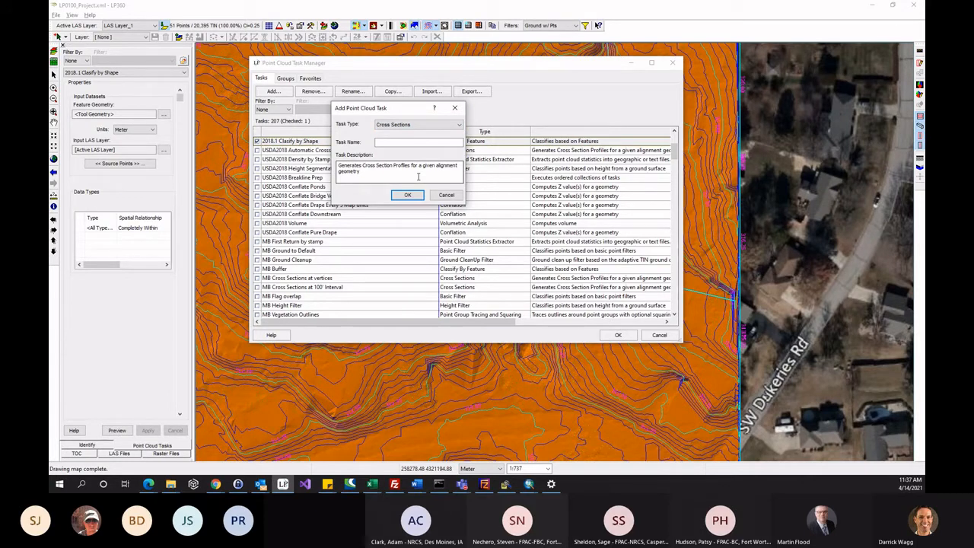
# Step: Name the new Cross Sections task "NRCS202104 Automatic Profiles"
pyautogui.click(396, 141)
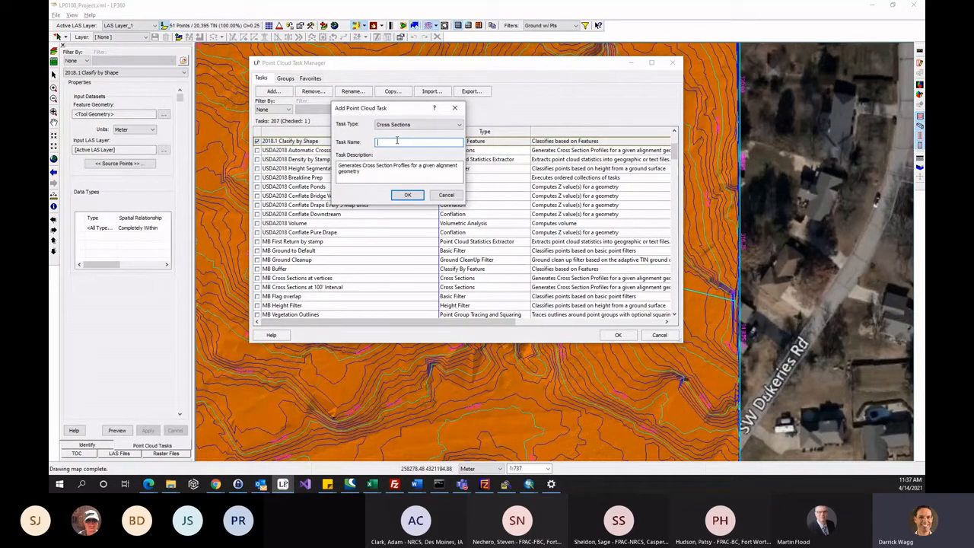
pyautogui.write('NRCS204')
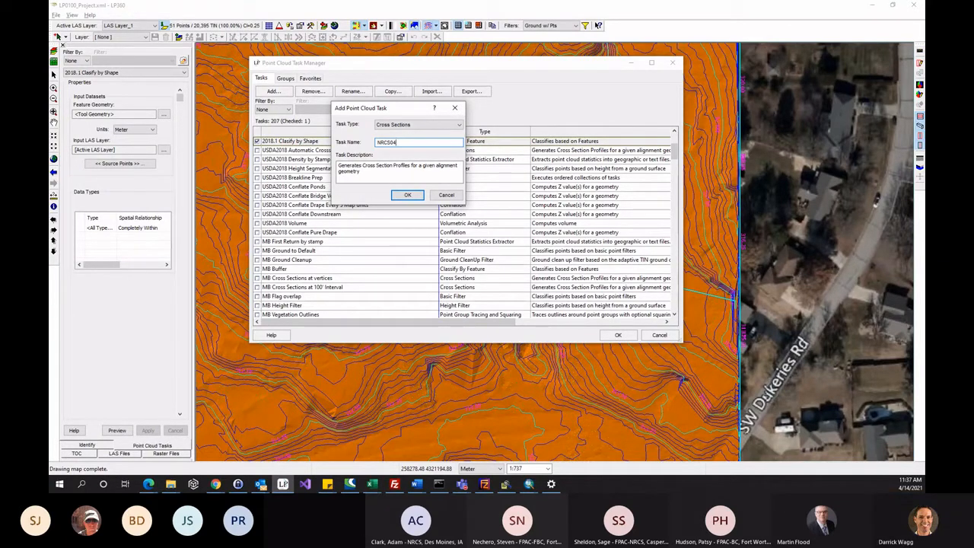
pyautogui.press('BackSpace')
pyautogui.press('BackSpace')
pyautogui.write('202104')
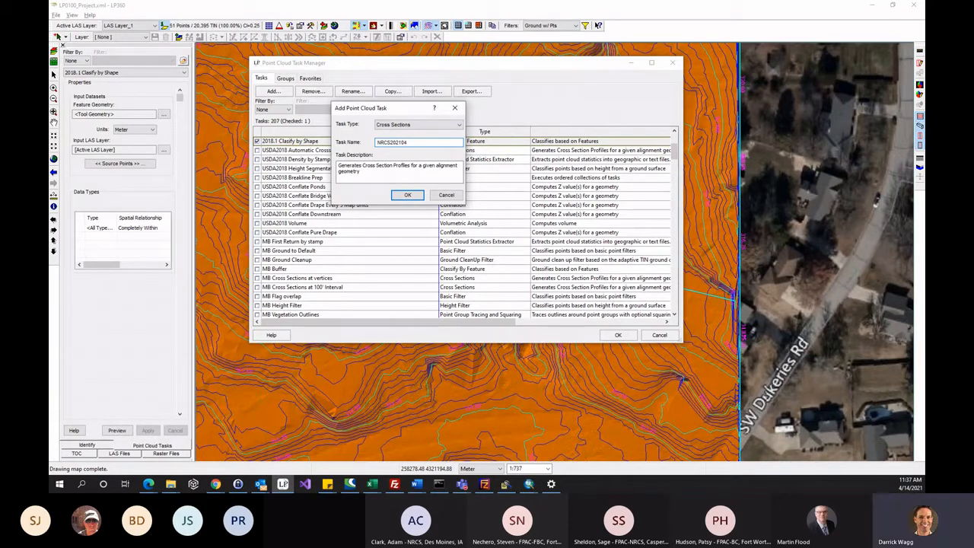
pyautogui.write(' Automatic Profiles')
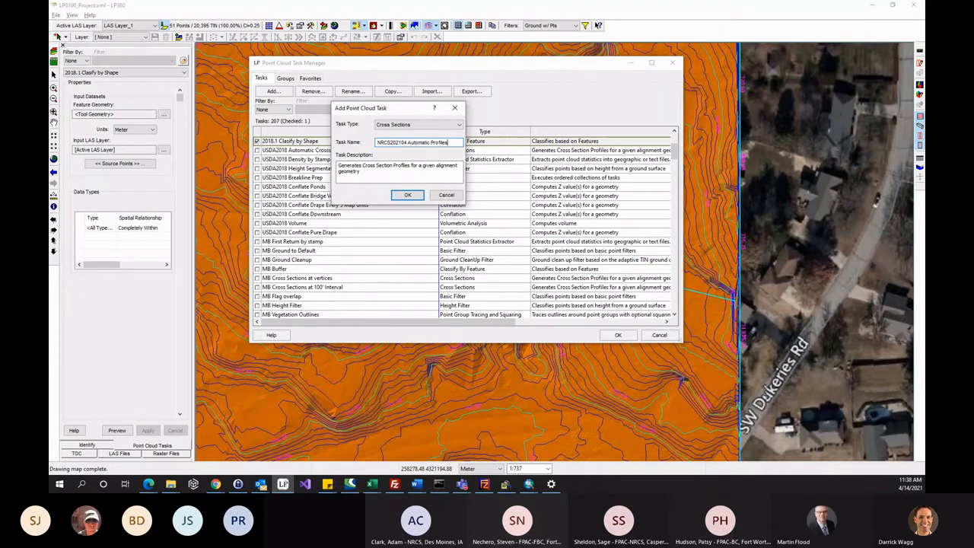
# Step: Confirm the new Cross Sections task and add a task group named "NRCS202104"
pyautogui.click(407, 195)
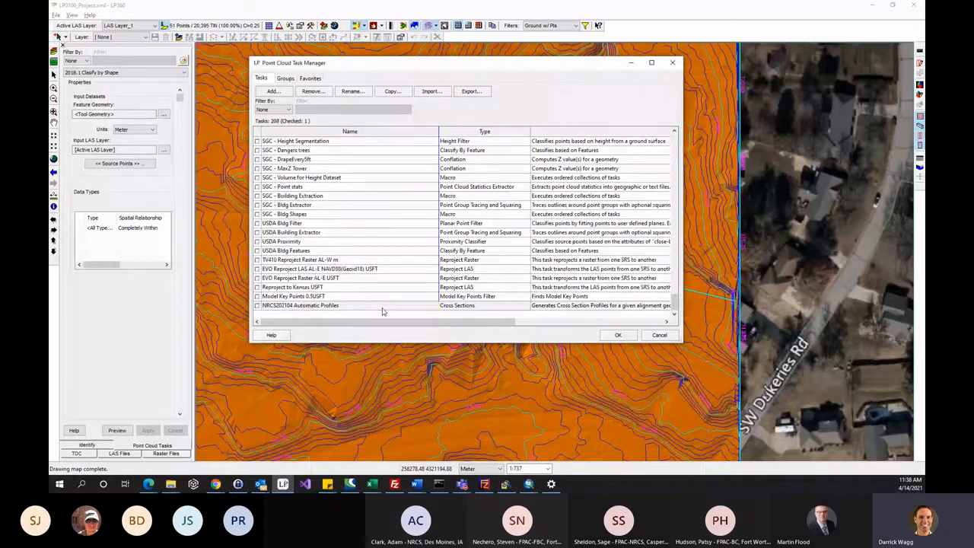
pyautogui.click(283, 79)
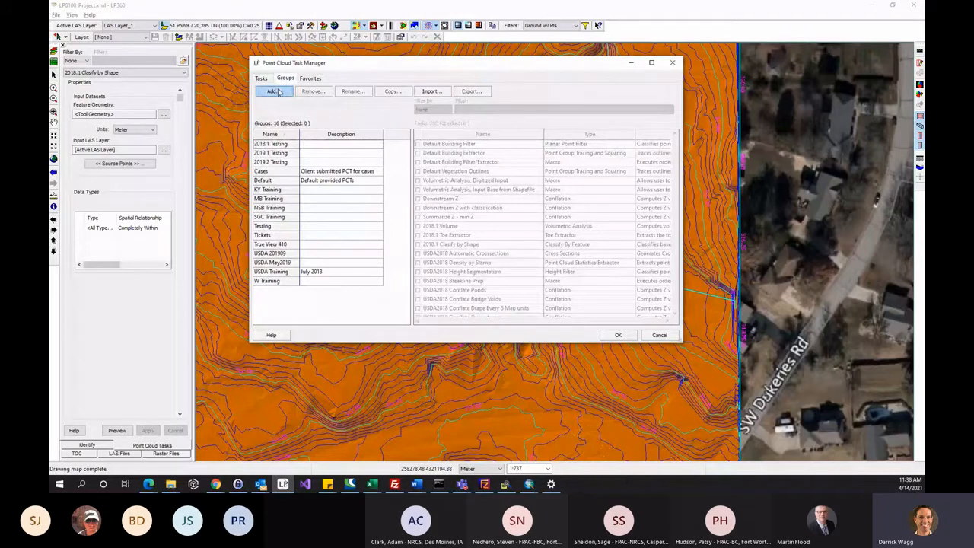
pyautogui.click(272, 91)
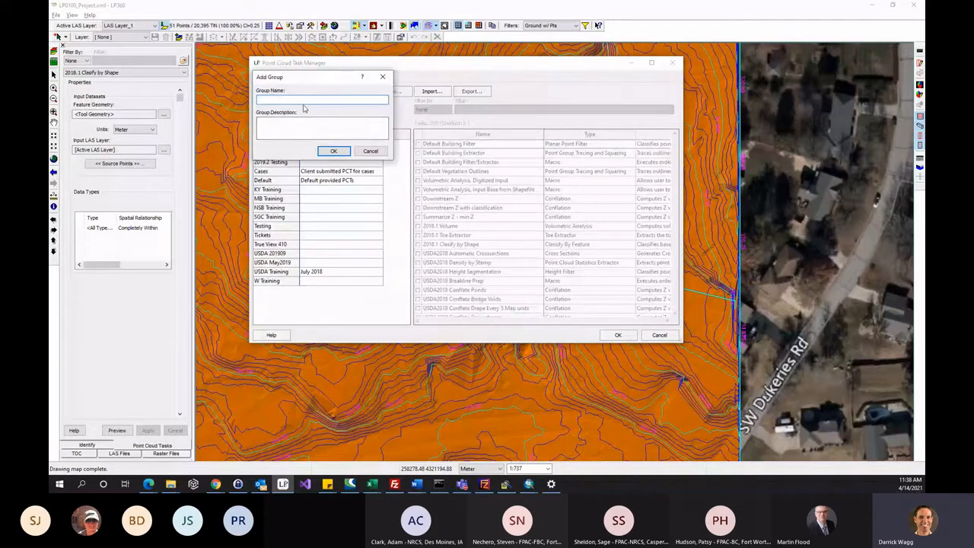
pyautogui.write('NRCS202104')
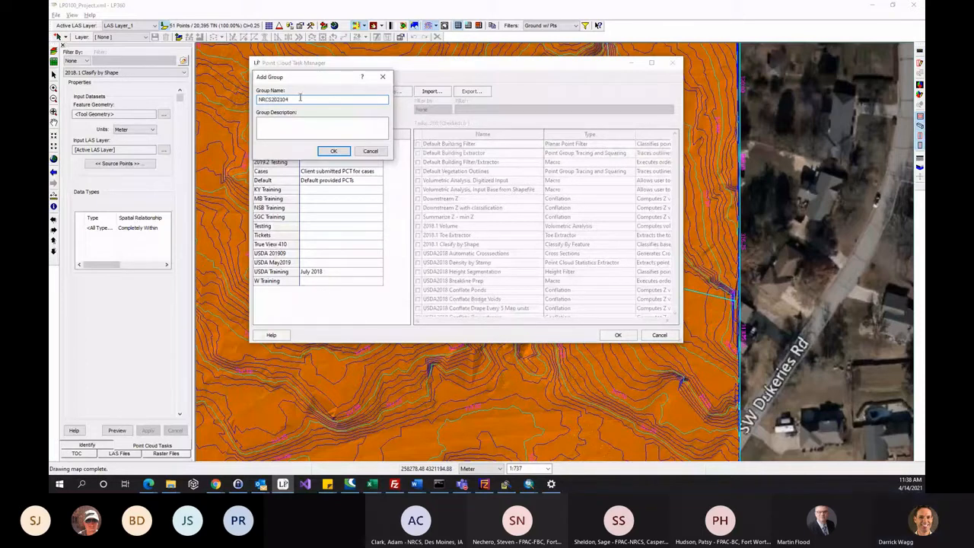
pyautogui.click(322, 152)
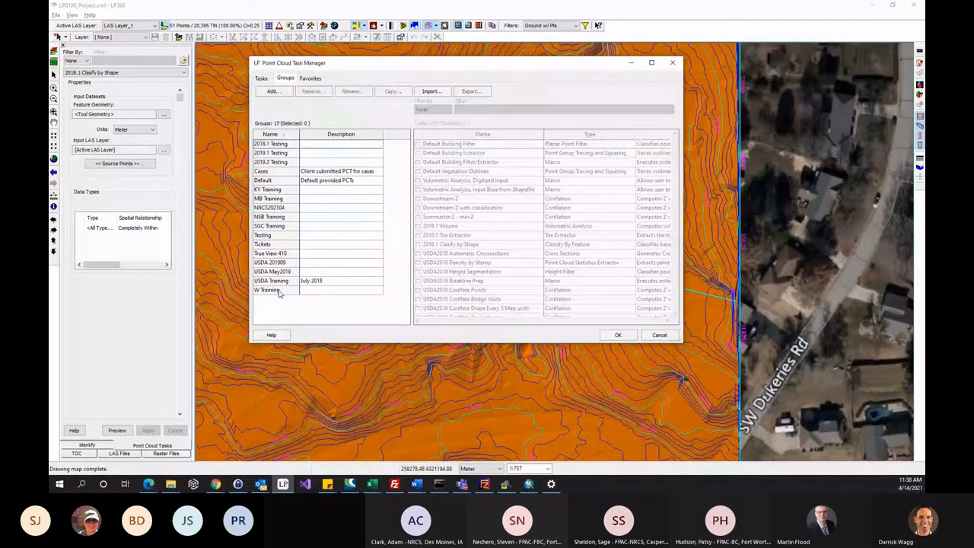
# Step: Assign the NRCS202104 Automatic Profiles task to the NRCS202104 group and mark it as a favorite
pyautogui.click(284, 209)
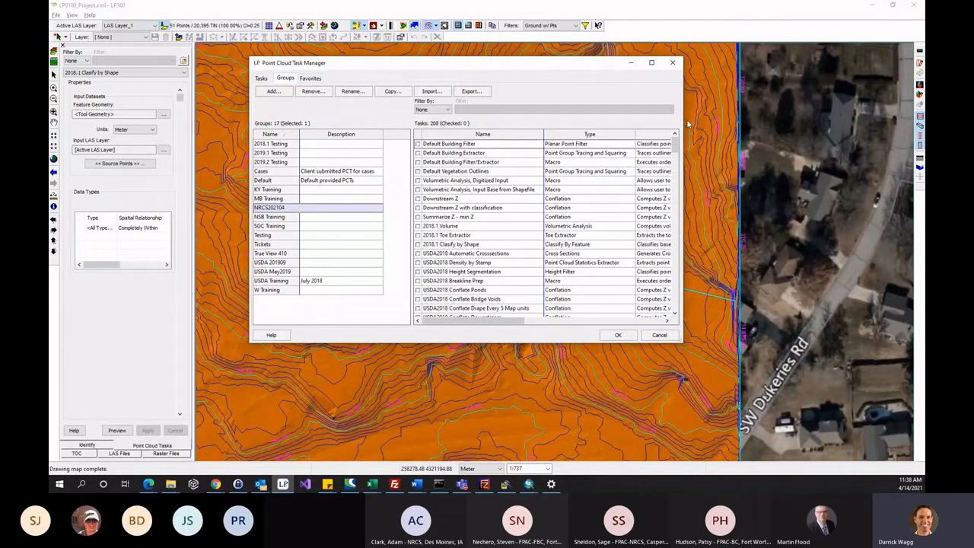
pyautogui.click(417, 309)
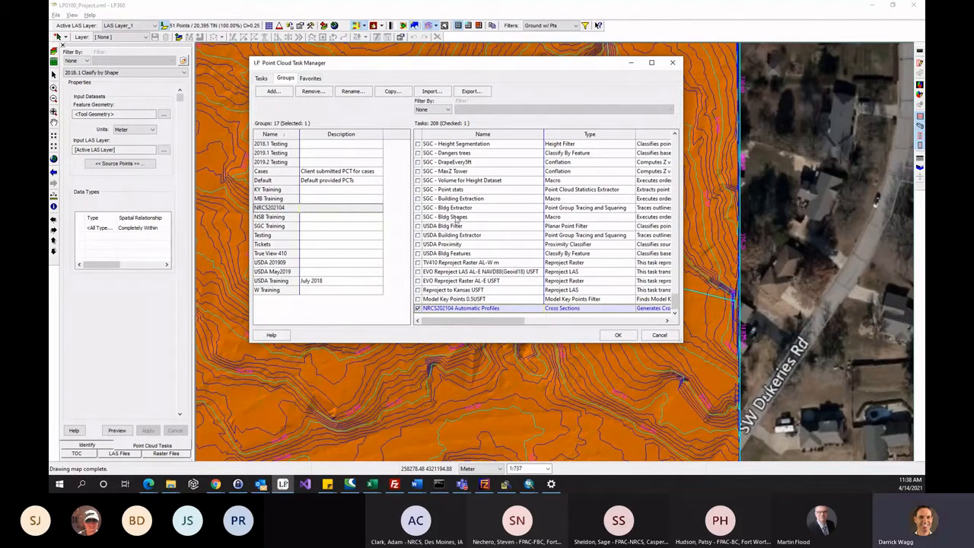
pyautogui.click(312, 78)
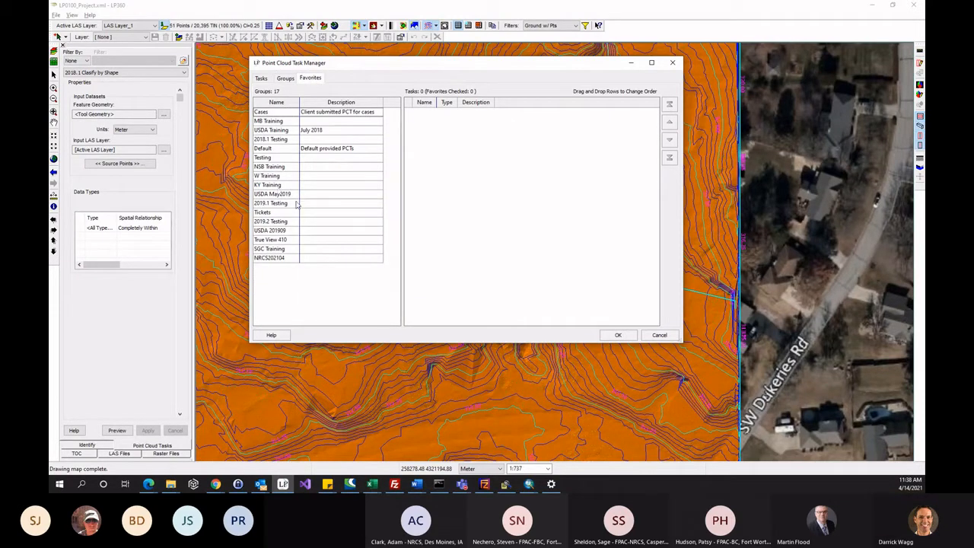
pyautogui.click(285, 259)
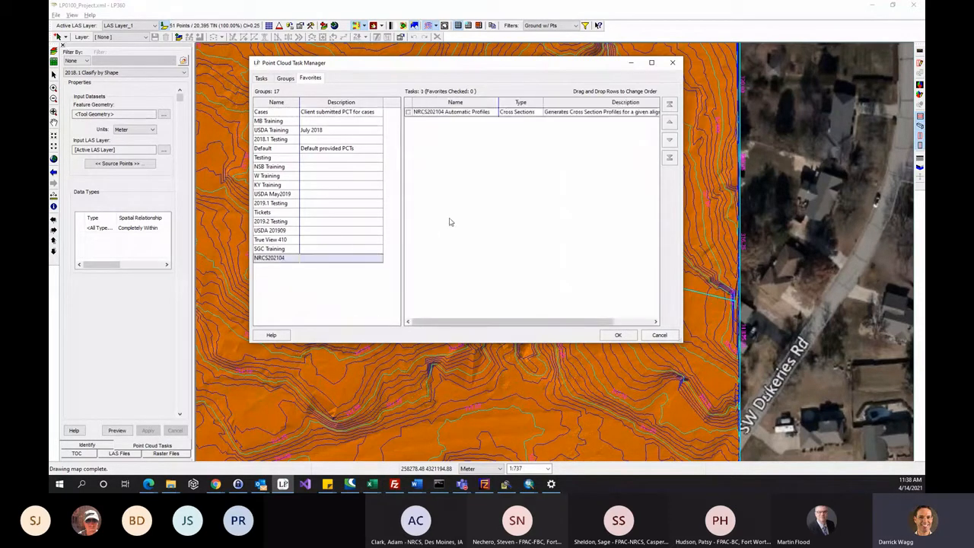
pyautogui.click(407, 112)
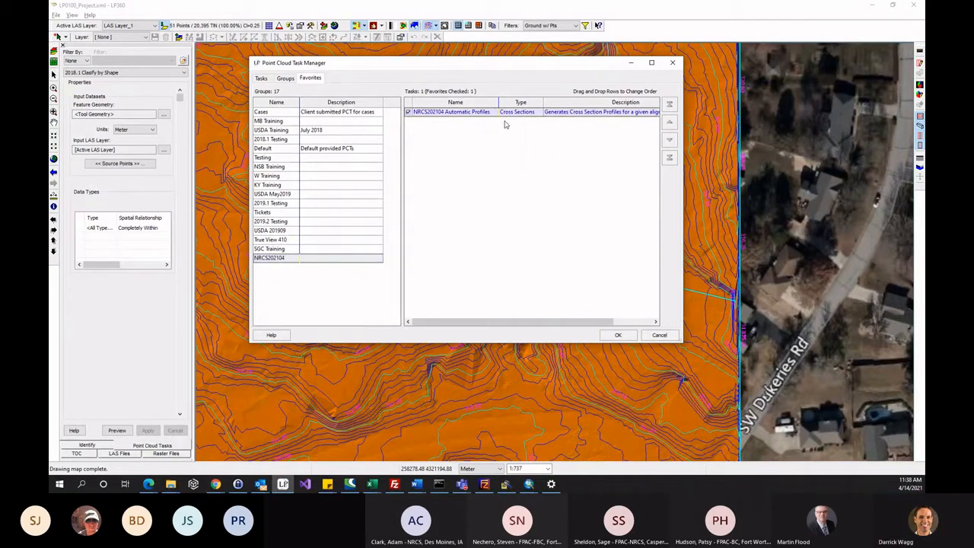
pyautogui.click(286, 79)
pyautogui.click(305, 79)
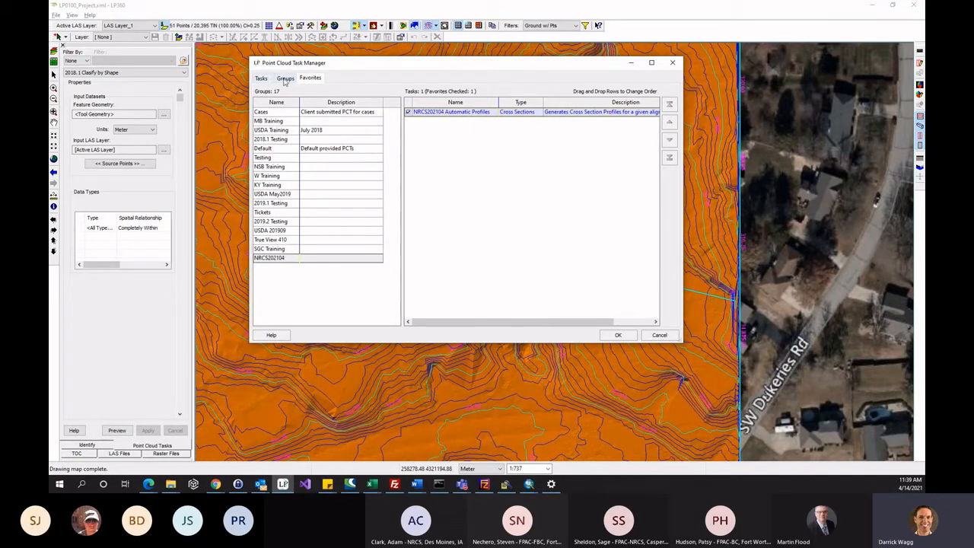
# Step: Make NRCS202104 Automatic Profiles the current point cloud task and leave the Task Manager to show its properties
pyautogui.click(261, 79)
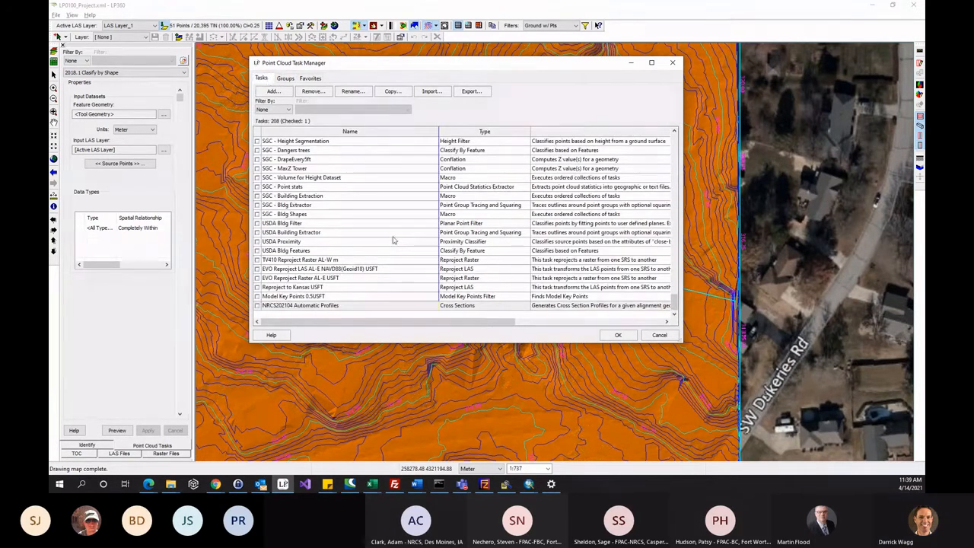
pyautogui.click(375, 305)
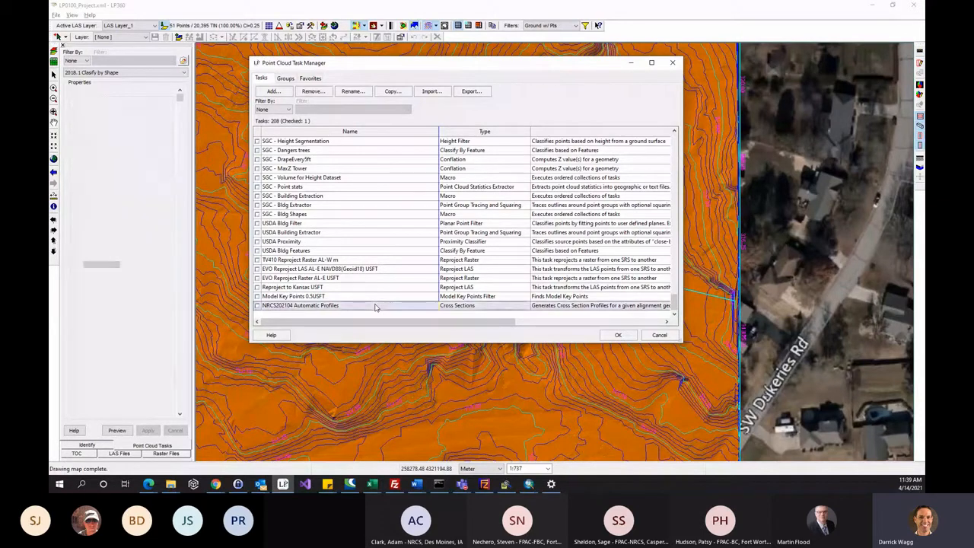
pyautogui.doubleClick(374, 305)
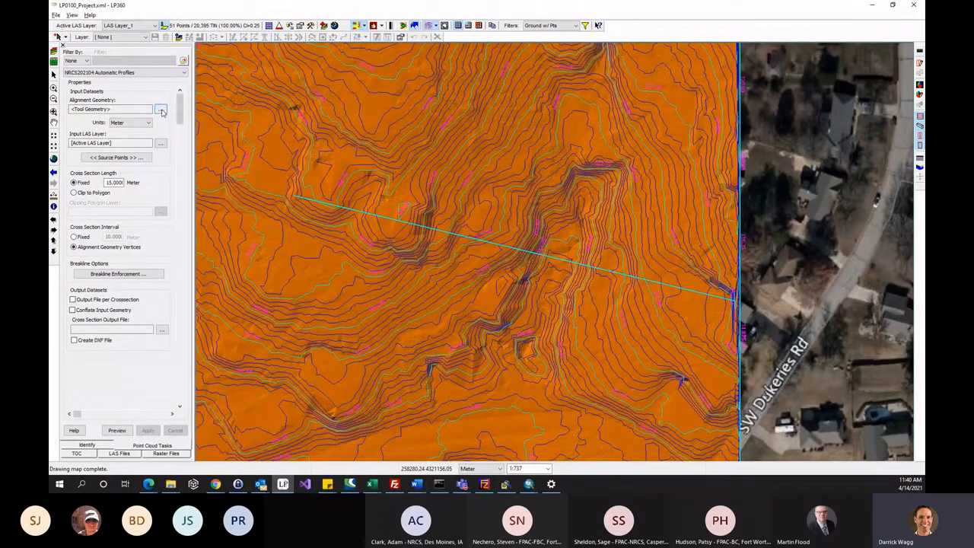
# Step: Open the I/O Manager for the alignment geometry and review the available input geometry types and the input LAS layer entry
pyautogui.click(161, 110)
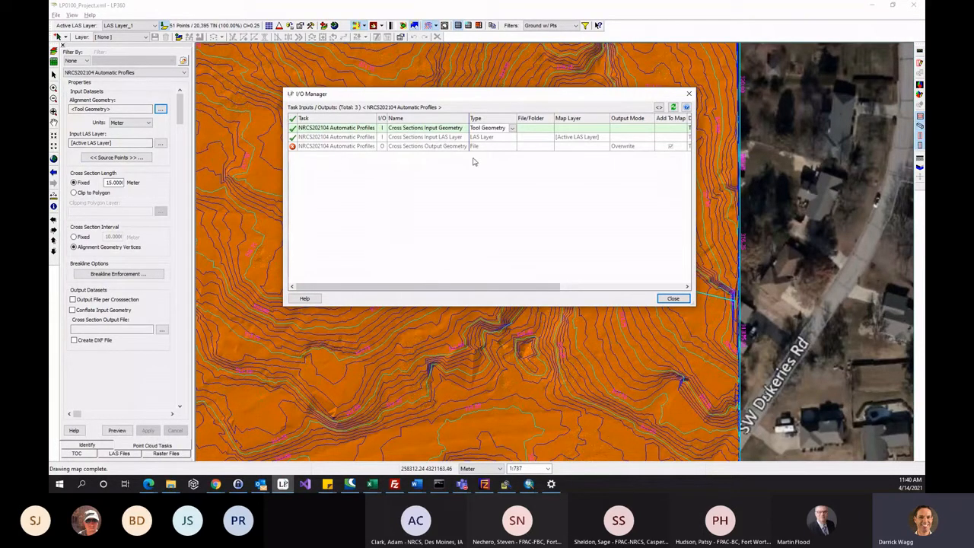
pyautogui.moveTo(533, 101); pyautogui.dragTo(502, 99)
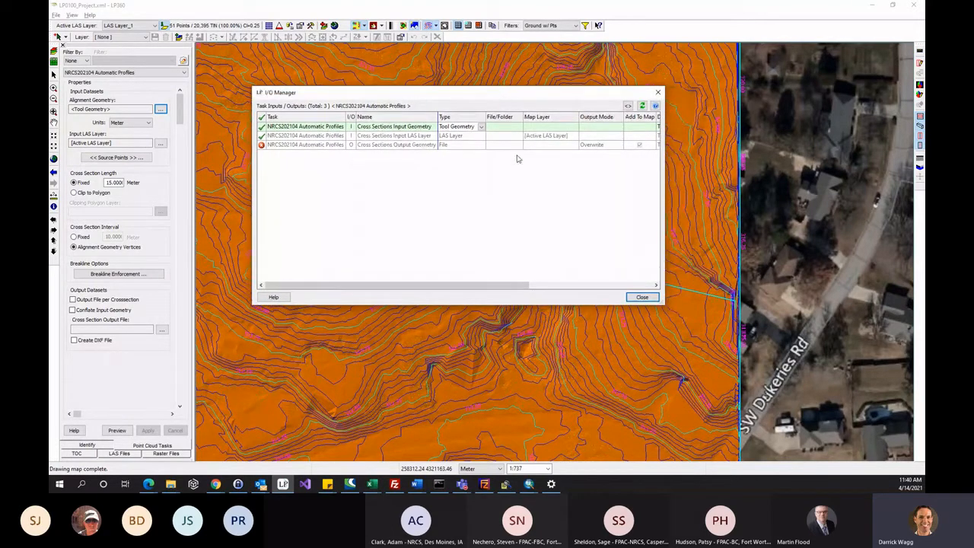
pyautogui.click(482, 127)
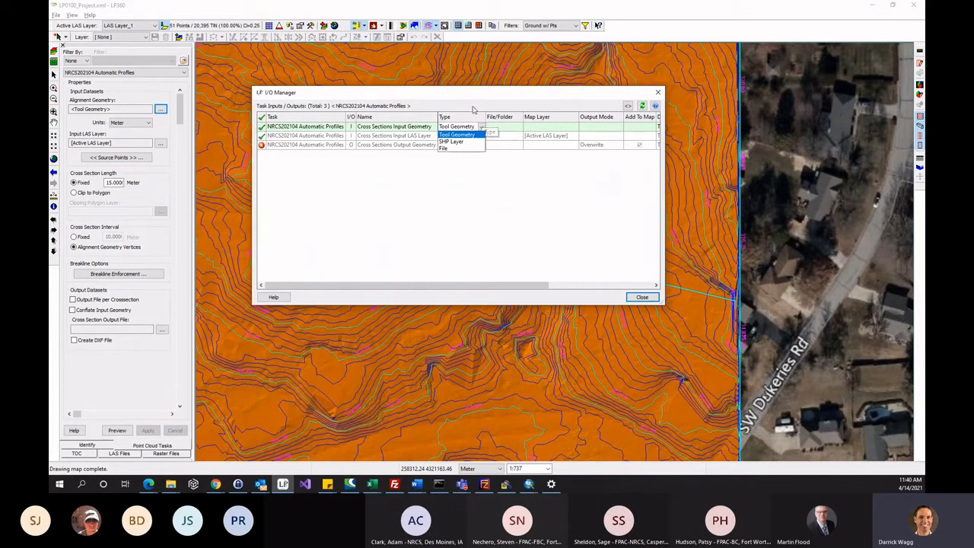
pyautogui.click(476, 103)
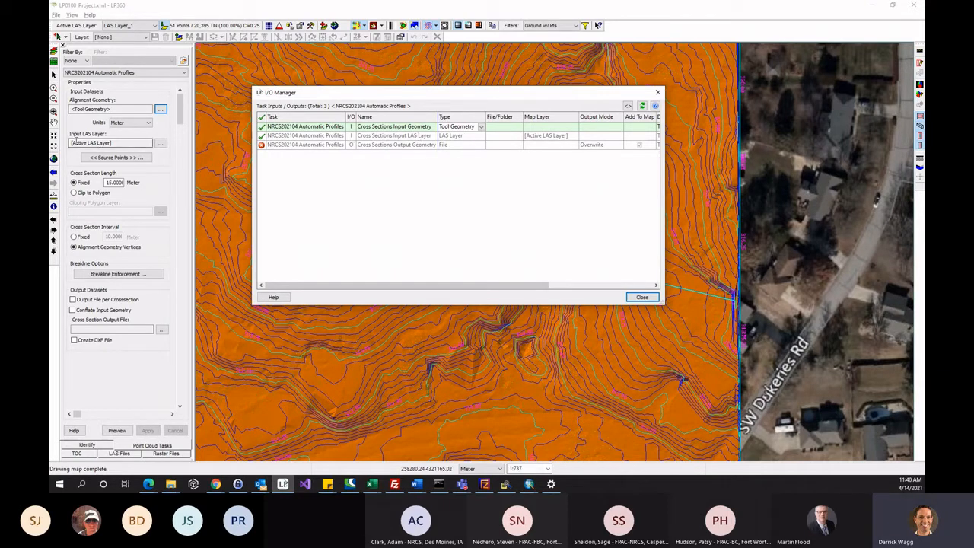
pyautogui.click(316, 137)
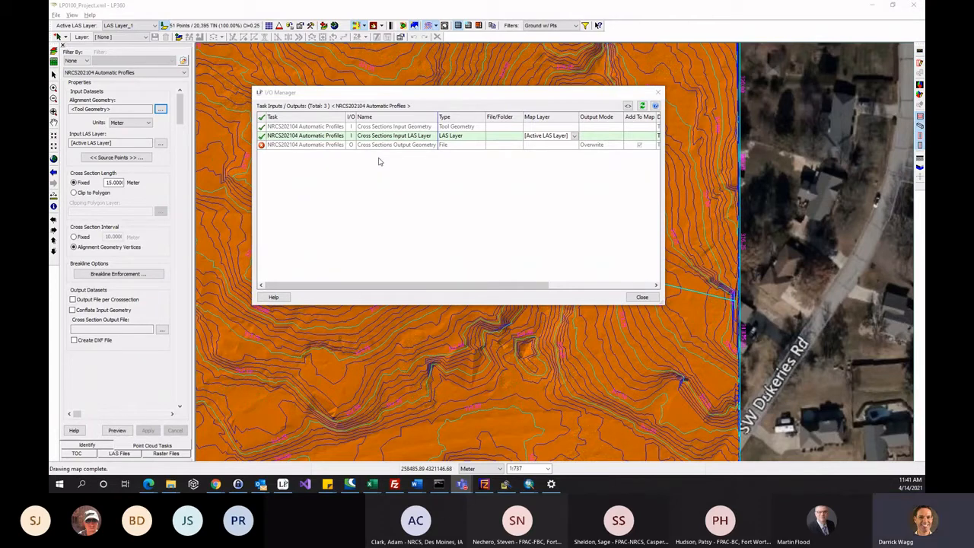
pyautogui.click(337, 148)
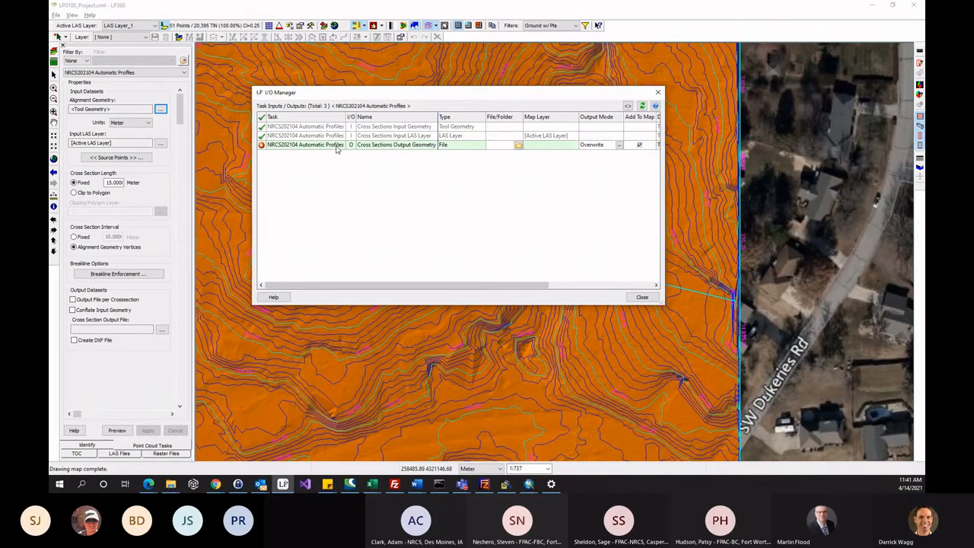
pyautogui.click(518, 145)
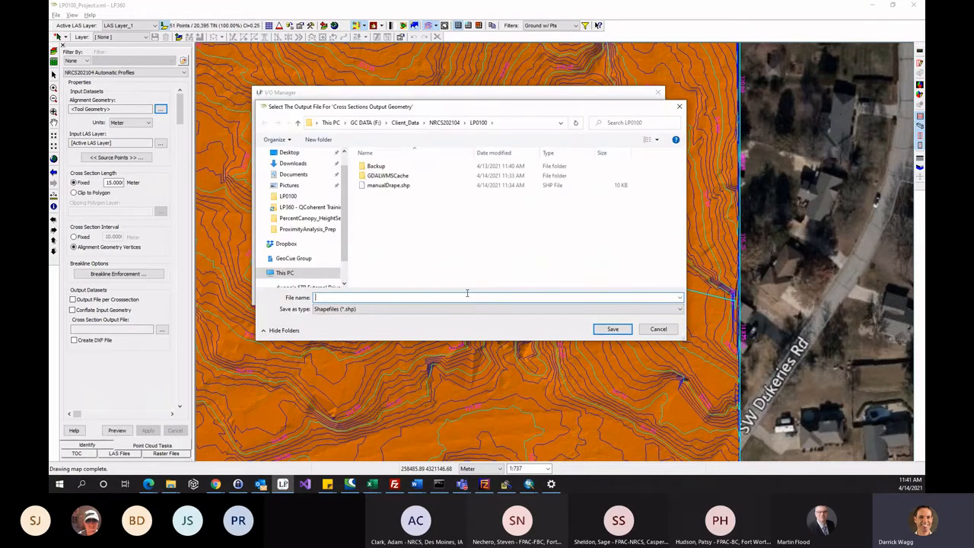
pyautogui.click(656, 328)
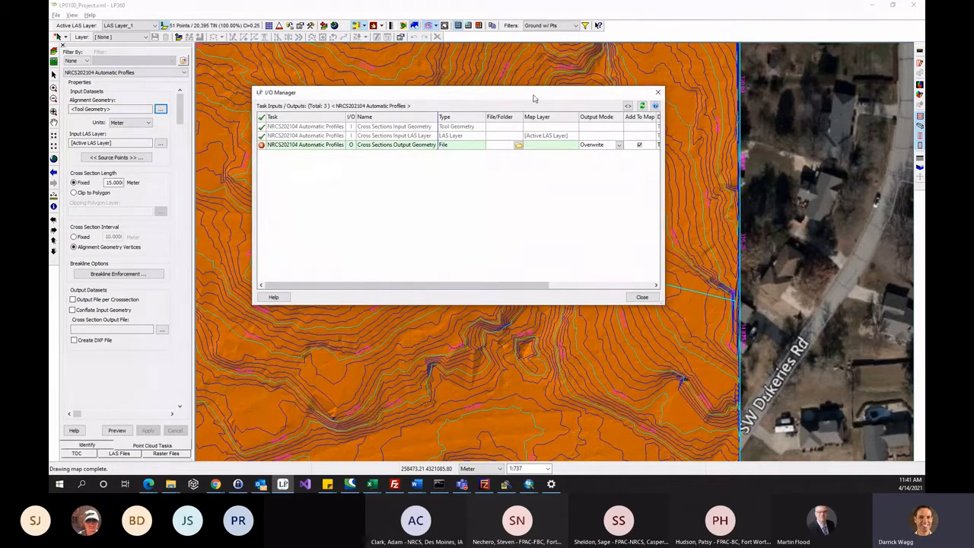
# Step: Set the Cross Sections output geometry file to <LP360_PROJECT_PATH>\AutomaticSection.shp
pyautogui.moveTo(532, 92); pyautogui.dragTo(502, 88)
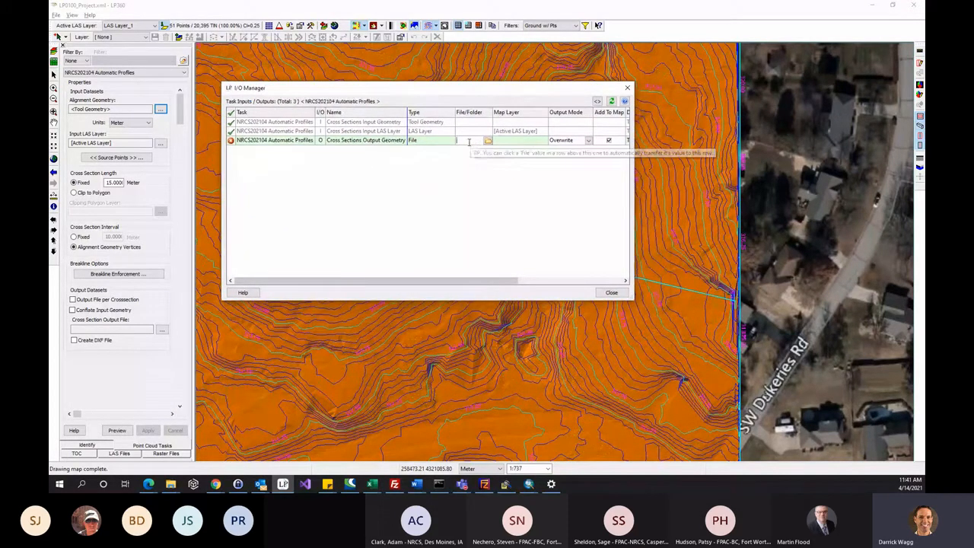
pyautogui.click(472, 142)
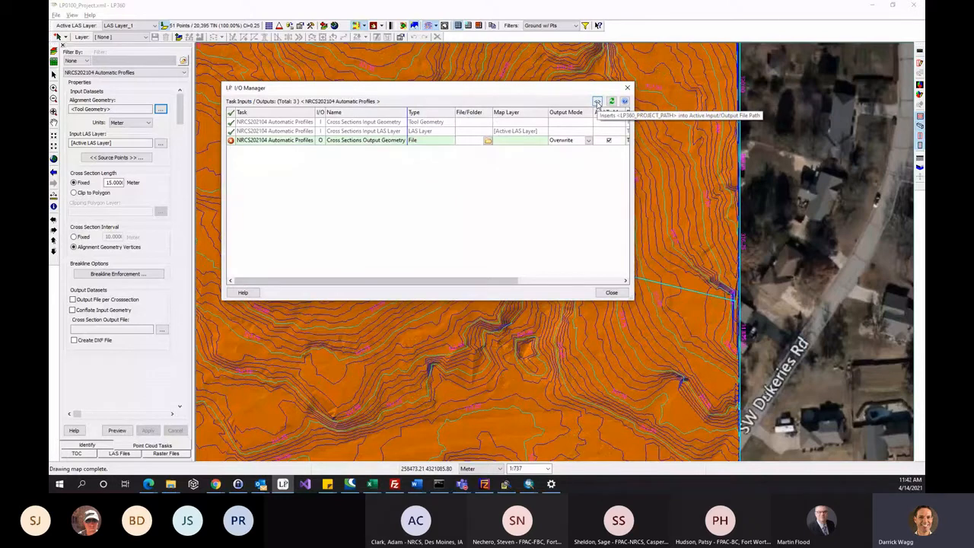
pyautogui.click(597, 102)
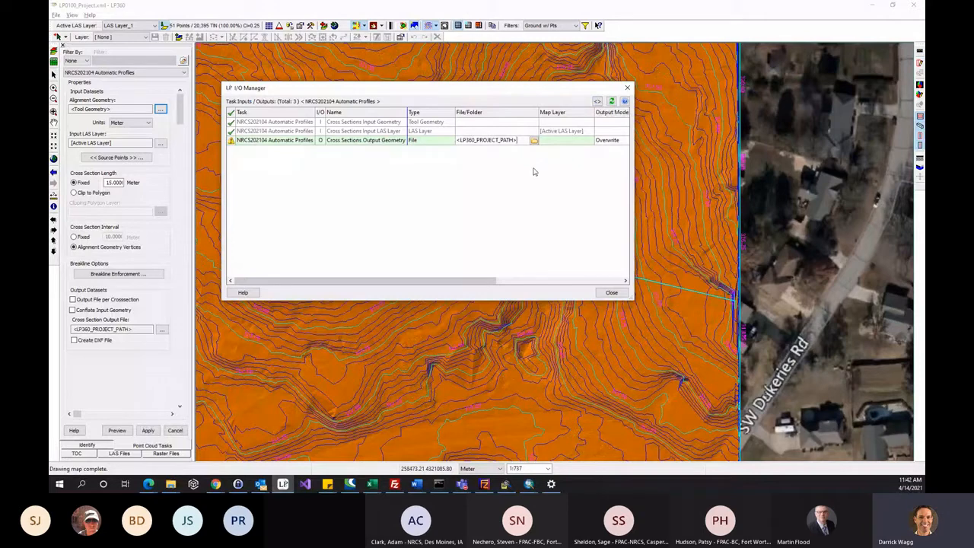
pyautogui.write('\\AutomaticSe')
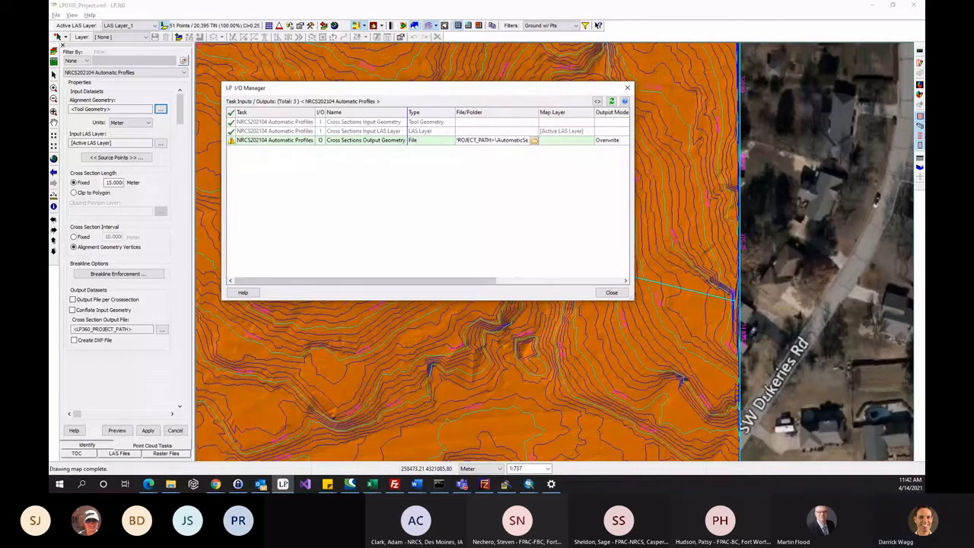
pyautogui.write('ction.shp')
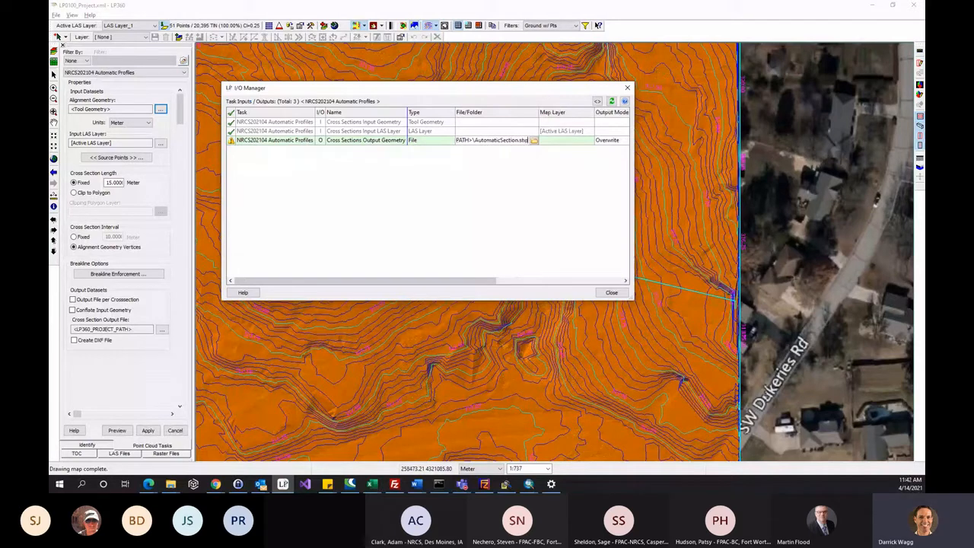
pyautogui.press('Return')
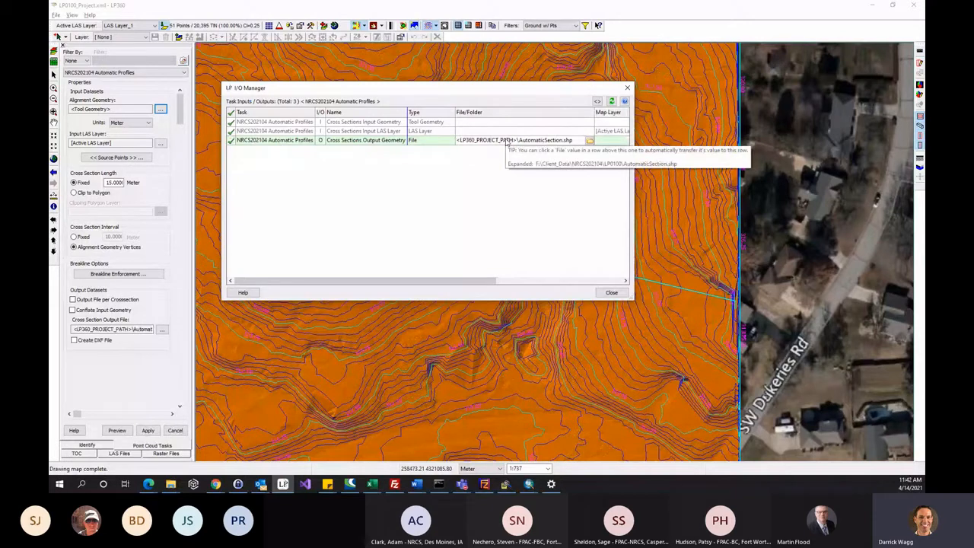
# Step: Check in the Project Settings which folder the <LP360_PROJECT_PATH> variable refers to, then leave the settings unchanged
pyautogui.click(55, 15)
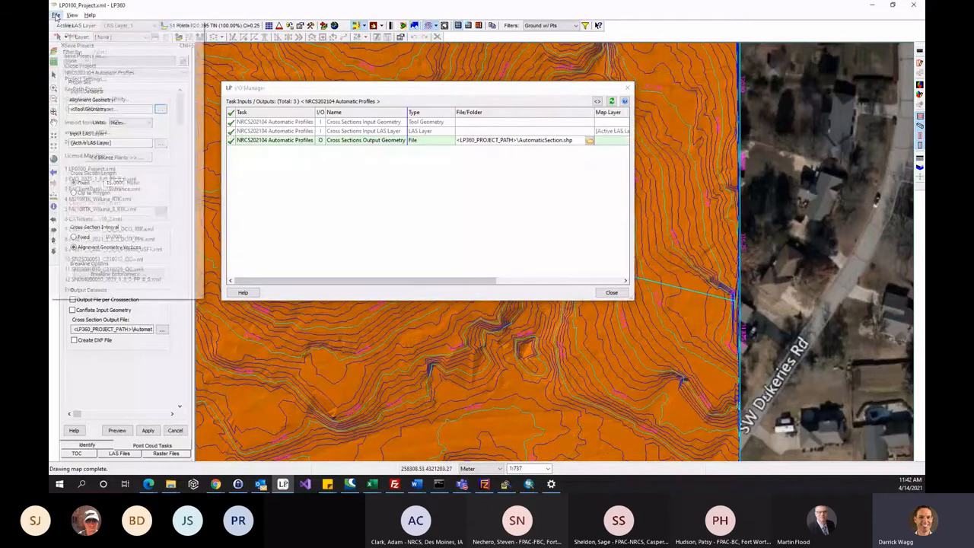
pyautogui.click(99, 80)
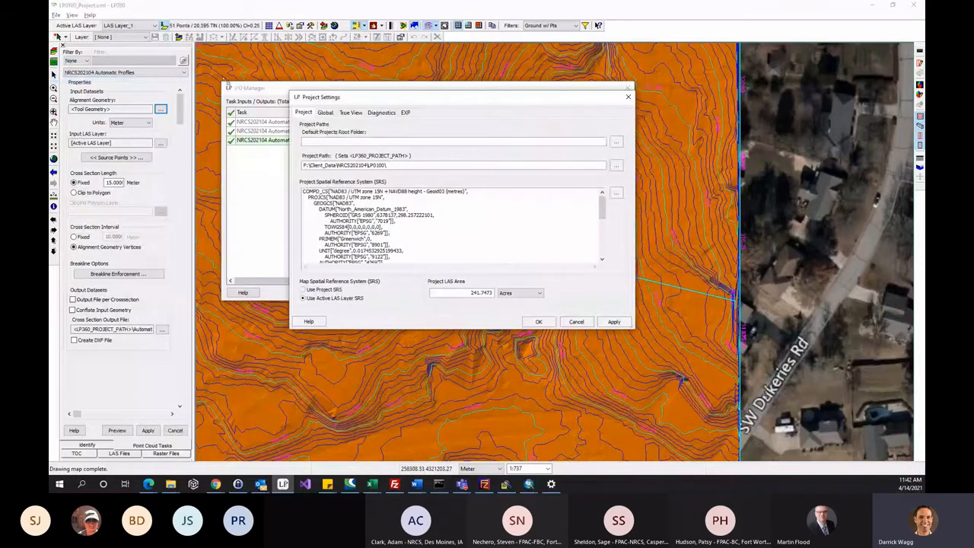
pyautogui.click(394, 166)
pyautogui.moveTo(394, 166); pyautogui.dragTo(254, 167)
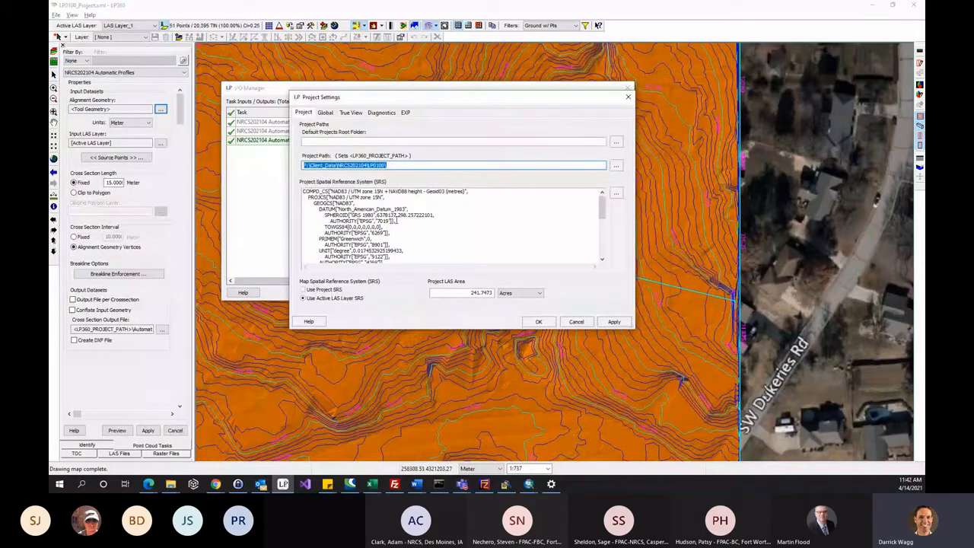
pyautogui.click(548, 164)
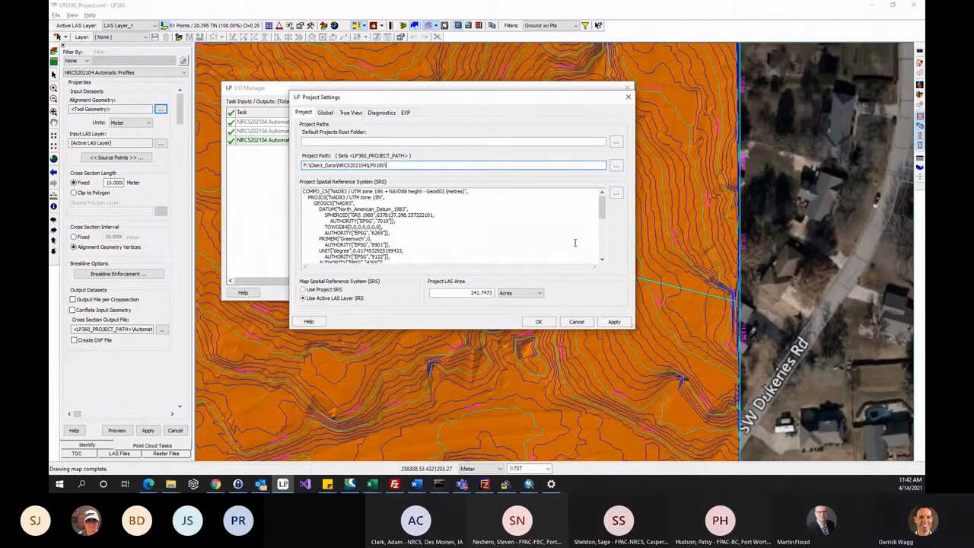
pyautogui.click(575, 321)
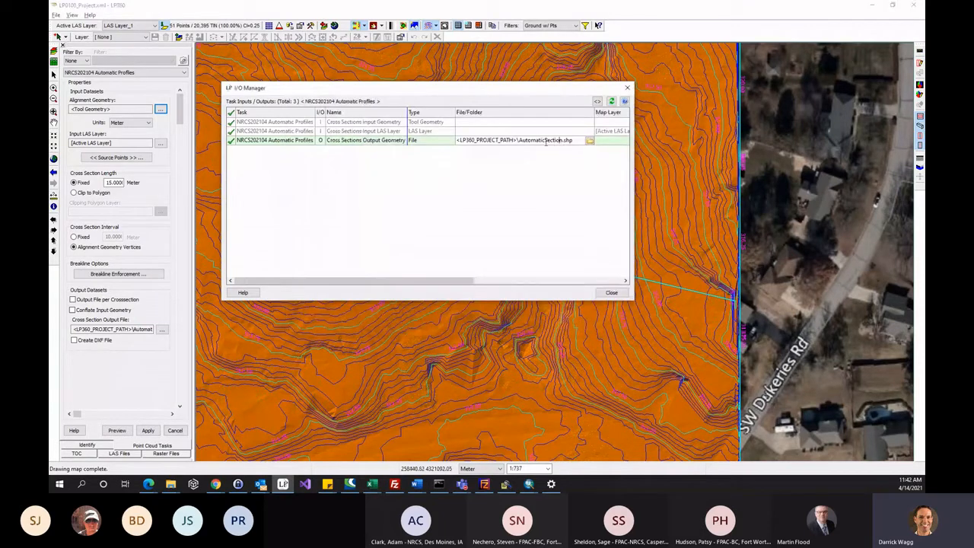
# Step: Insert a Profiles subfolder into the output path, making it <LP360_PROJECT_PATH>\Profiles\AutomaticSection.shp
pyautogui.click(521, 141)
pyautogui.write('Profiles\\')
pyautogui.write('\\')
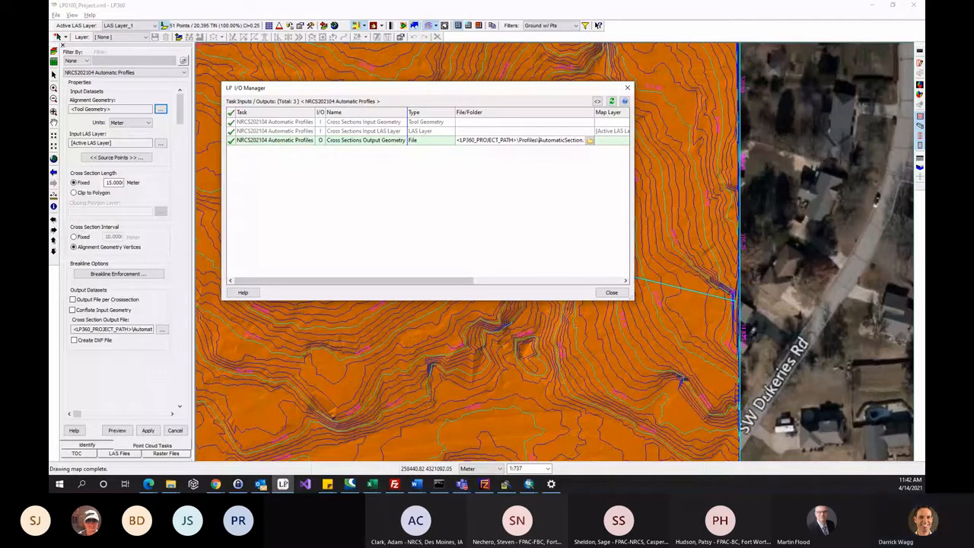
pyautogui.write('shp')
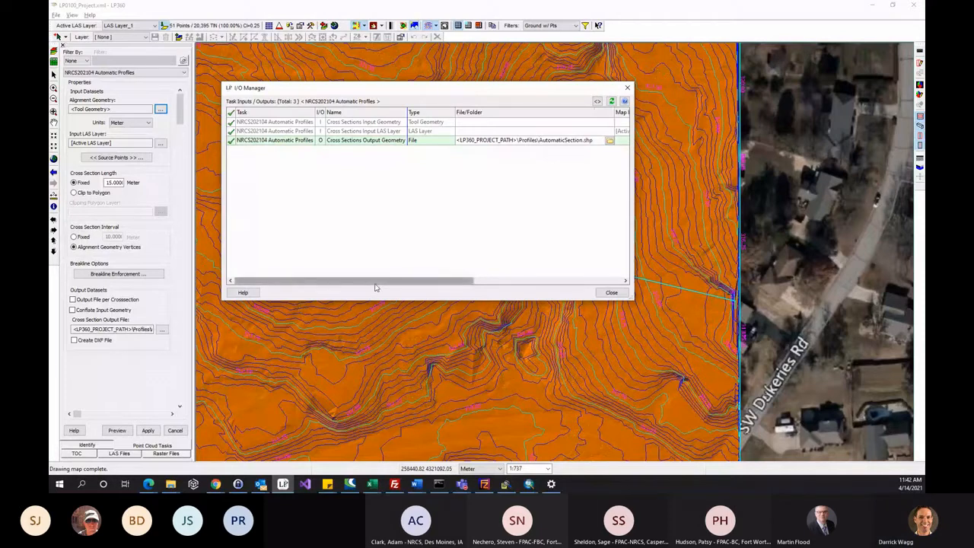
# Step: Review the Cross Sections output entry's Output Mode choices and Add To Map setting, then close the I/O Manager
pyautogui.moveTo(431, 285); pyautogui.dragTo(547, 293)
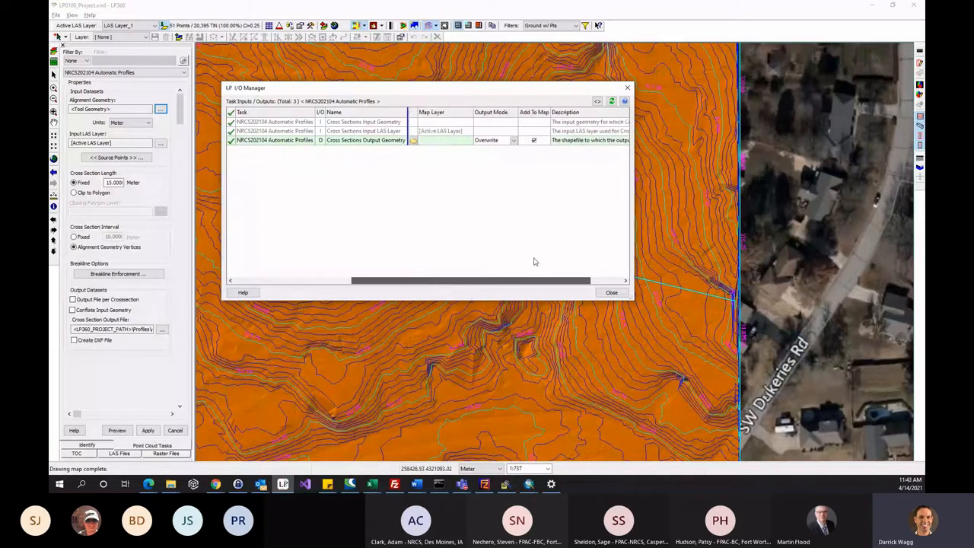
pyautogui.click(510, 140)
pyautogui.click(514, 139)
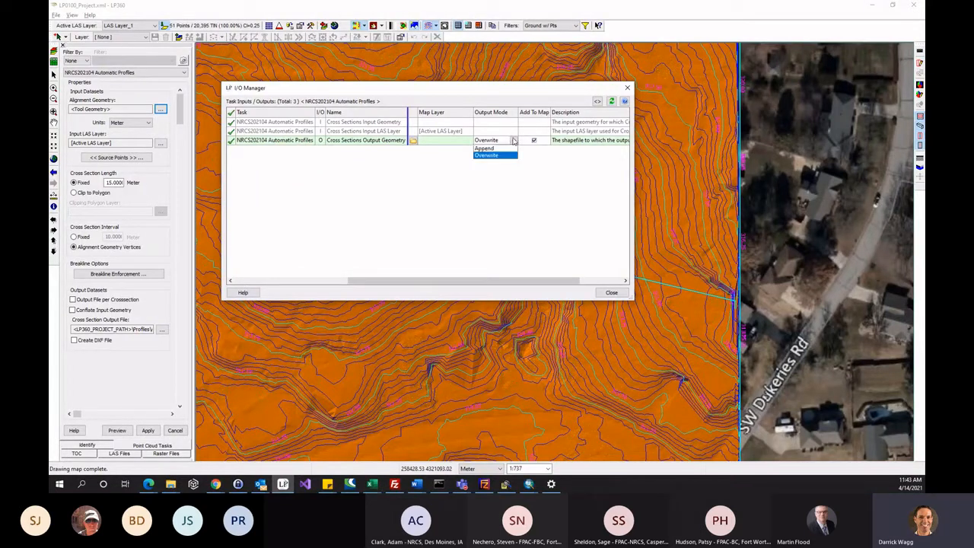
pyautogui.click(514, 140)
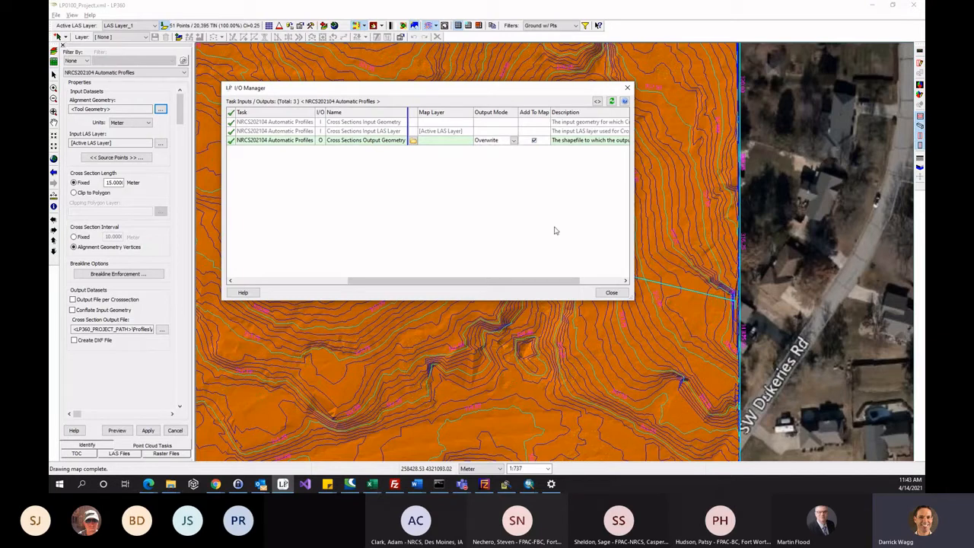
pyautogui.moveTo(552, 281); pyautogui.dragTo(570, 281)
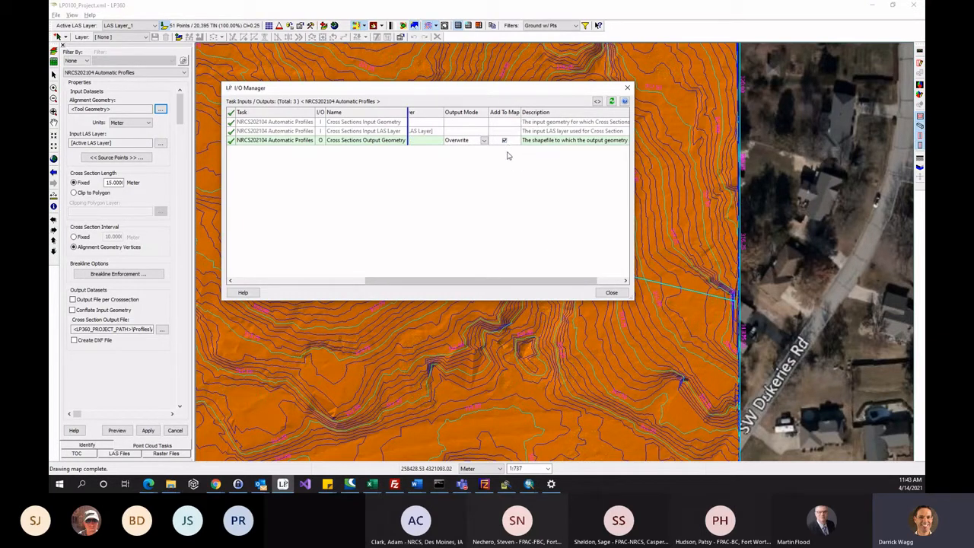
pyautogui.moveTo(539, 281); pyautogui.dragTo(377, 280)
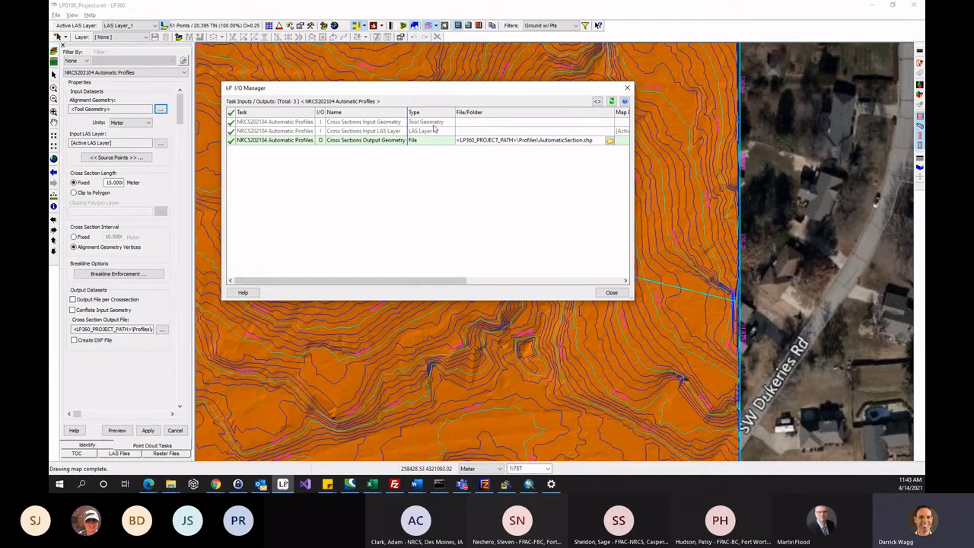
pyautogui.moveTo(489, 141)
pyautogui.click(611, 294)
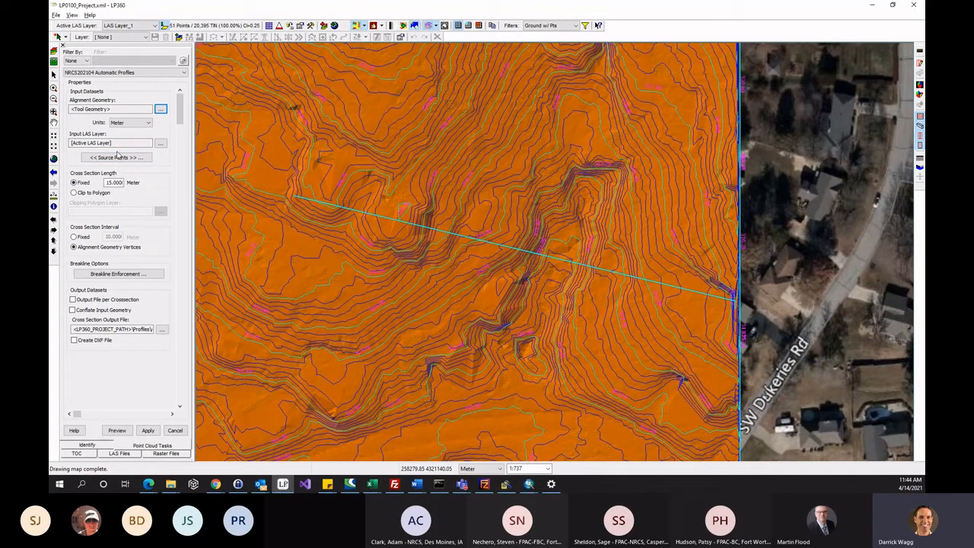
# Step: Restrict the task's source points to only the Ground class (ID 2) in the point filter
pyautogui.click(118, 157)
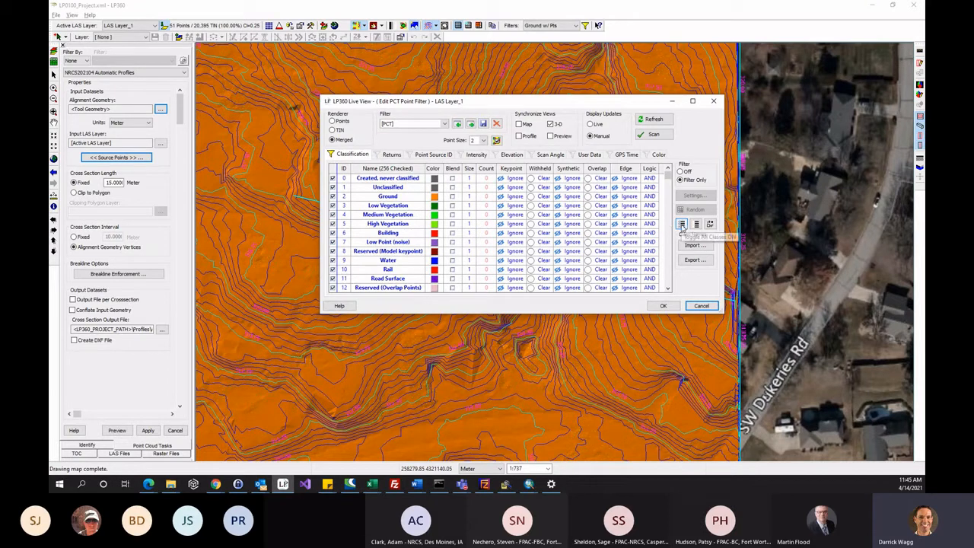
pyautogui.click(332, 196)
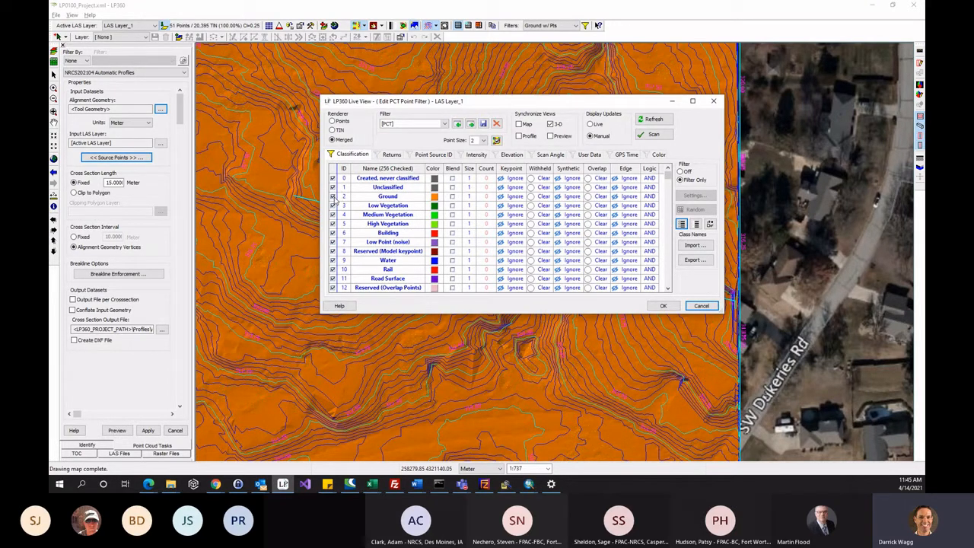
pyautogui.click(332, 196)
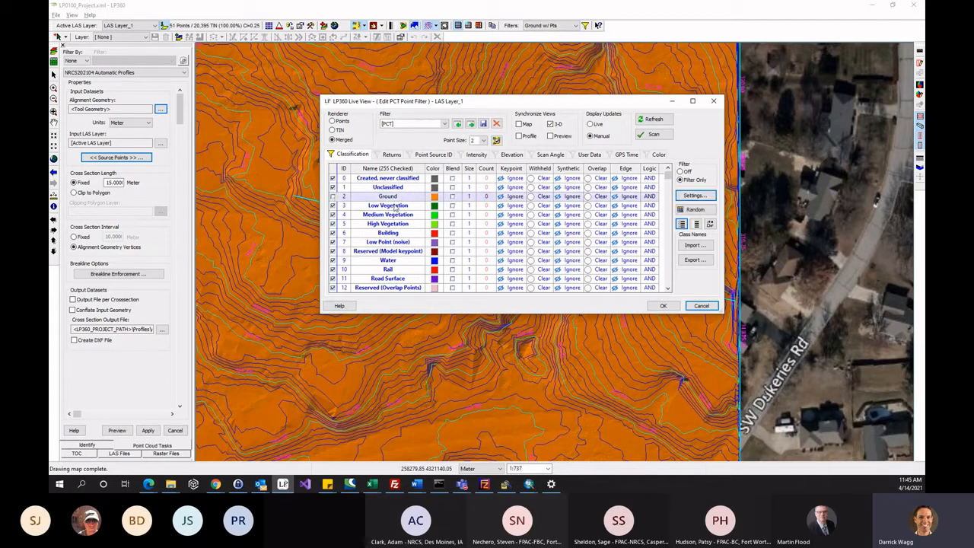
pyautogui.click(710, 224)
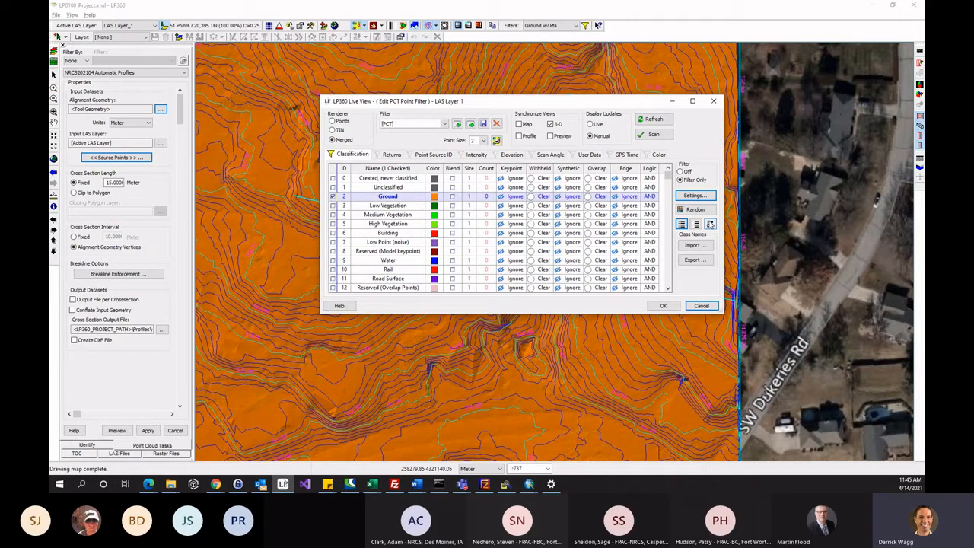
pyautogui.click(662, 305)
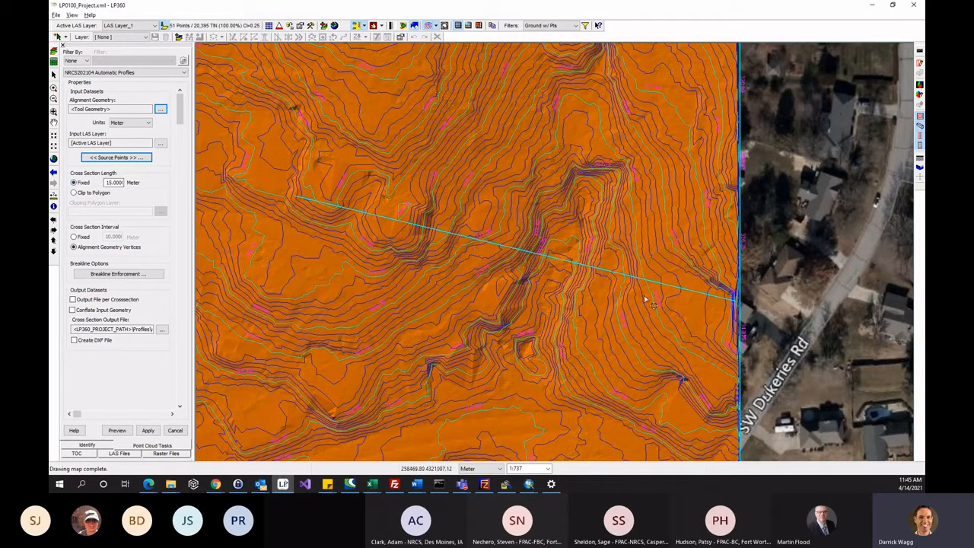
# Step: Set the cross section length to a fixed 25 meters and the interval to a fixed 5 meters, and apply the task settings
pyautogui.moveTo(105, 183); pyautogui.dragTo(175, 185)
pyautogui.write('25')
pyautogui.click(85, 238)
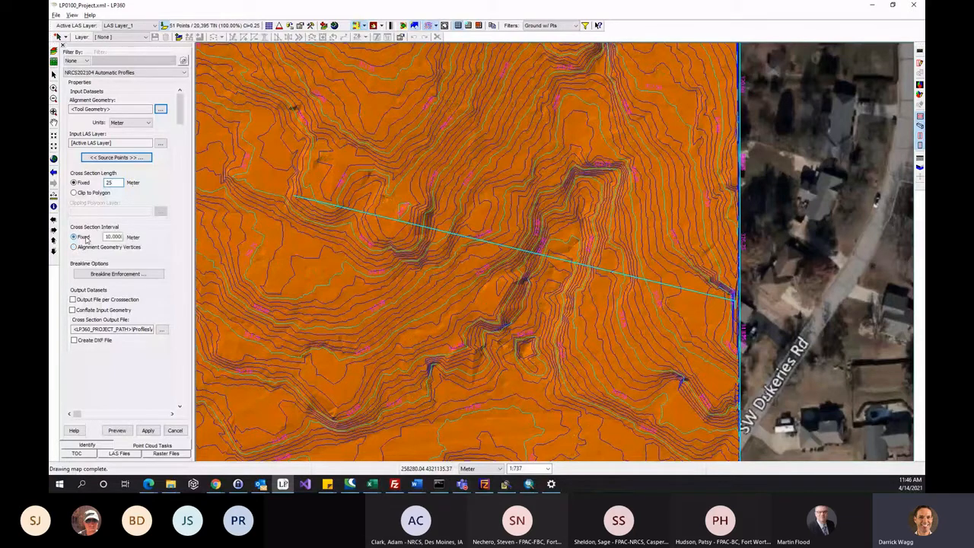
pyautogui.moveTo(106, 238); pyautogui.dragTo(179, 244)
pyautogui.moveTo(106, 236); pyautogui.dragTo(181, 238)
pyautogui.write('5')
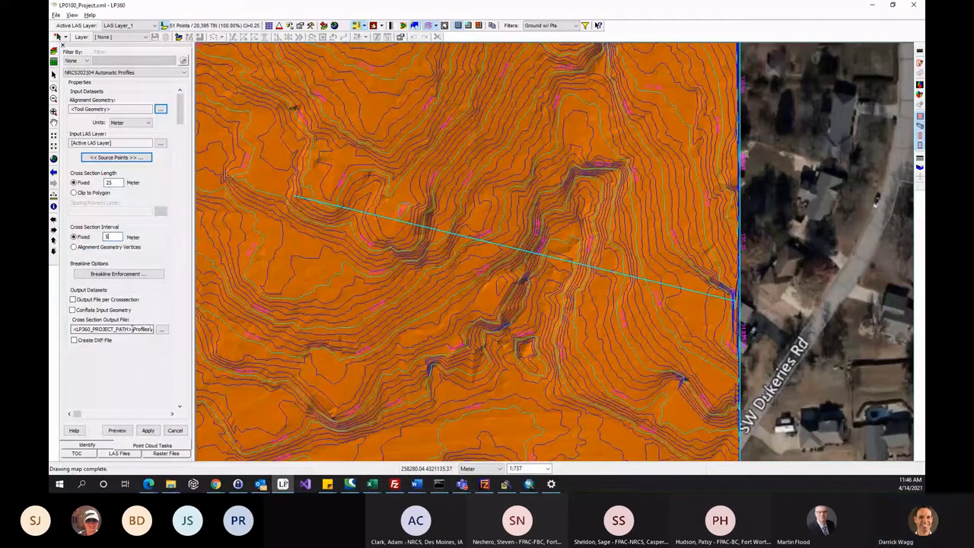
pyautogui.click(149, 430)
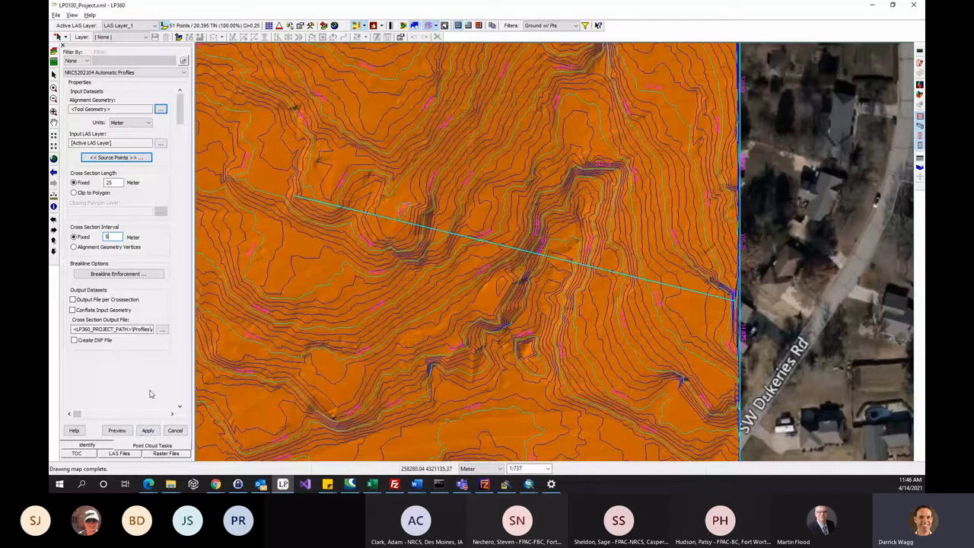
pyautogui.click(149, 431)
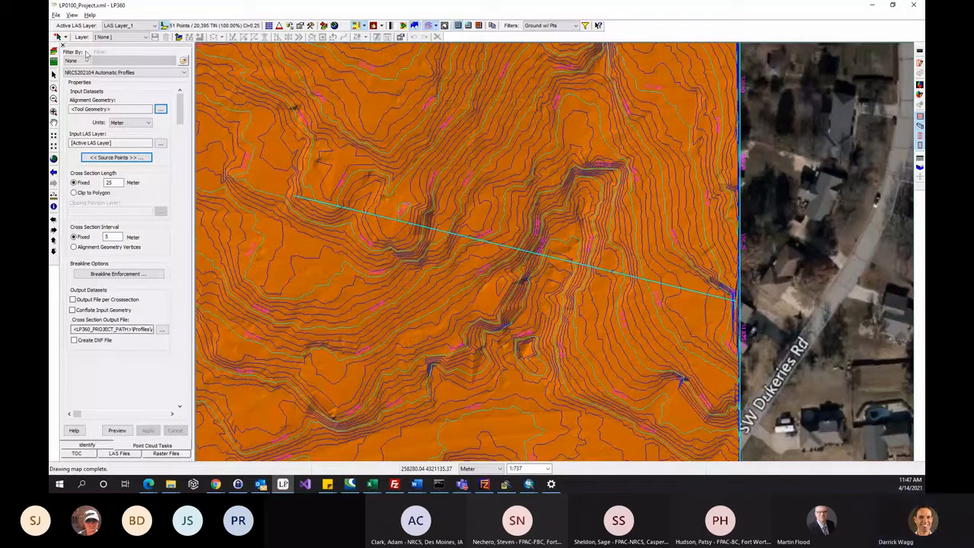
# Step: Show the LP360 Point Cloud Tasks toolbar and float it over the map
pyautogui.click(74, 15)
pyautogui.moveTo(90, 15)
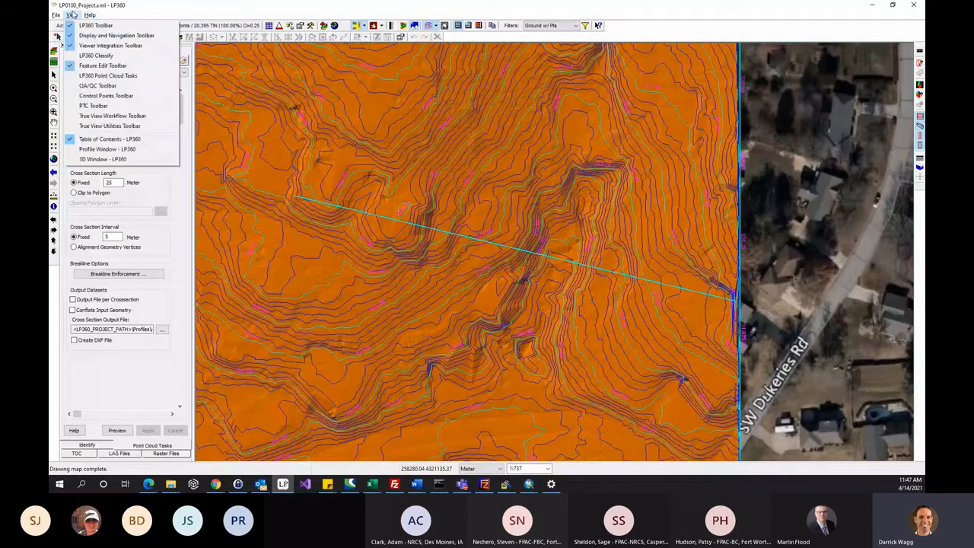
pyautogui.click(106, 76)
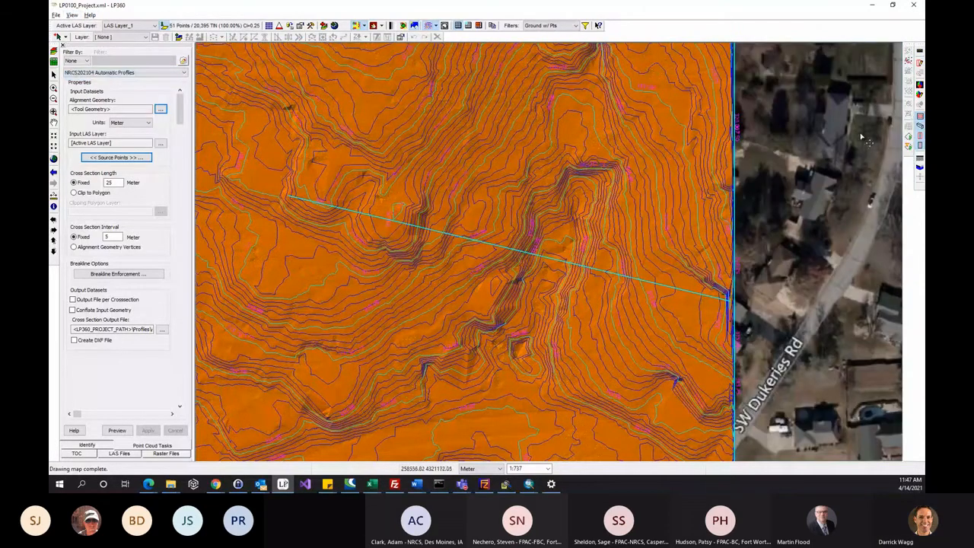
pyautogui.moveTo(908, 48); pyautogui.dragTo(502, 123)
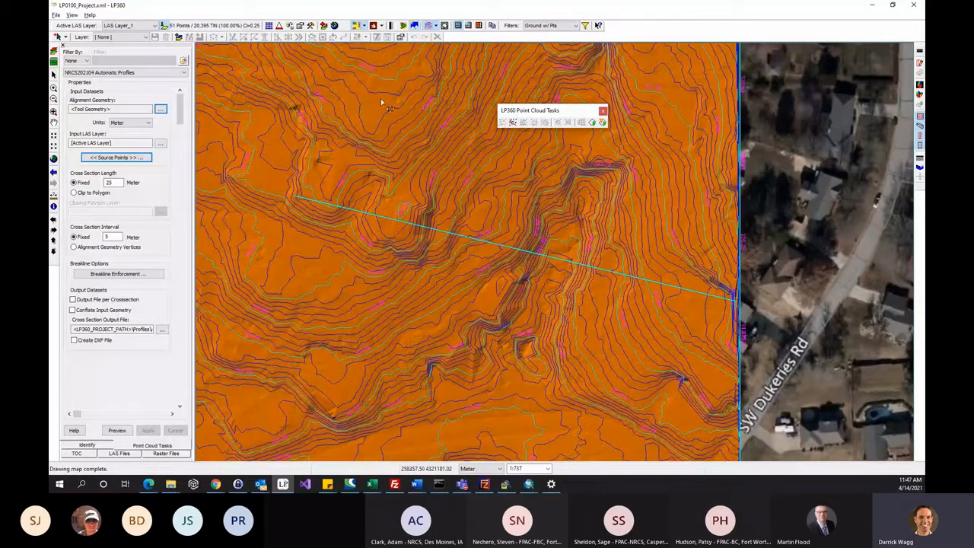
# Step: Review the Run By Feature Layer options for the task and close them without running it
pyautogui.click(593, 123)
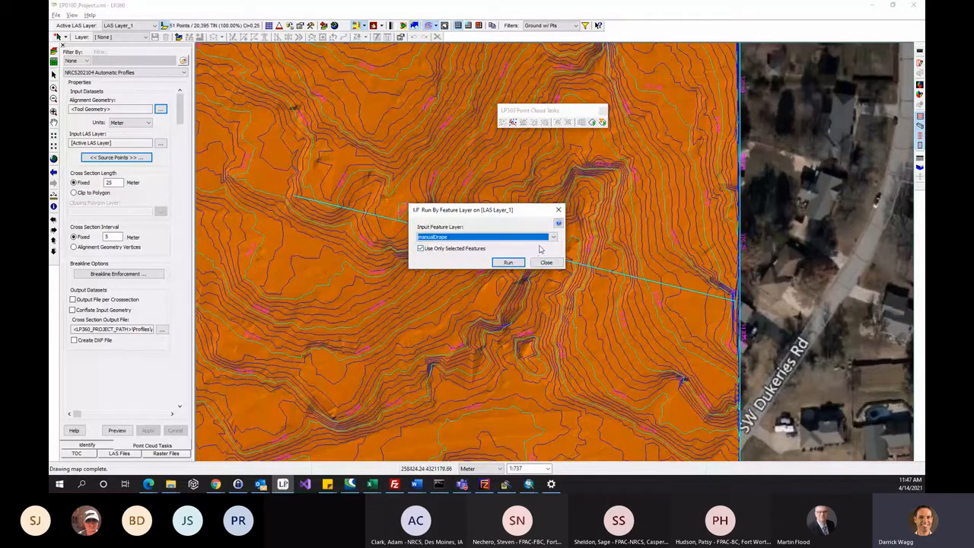
pyautogui.click(551, 262)
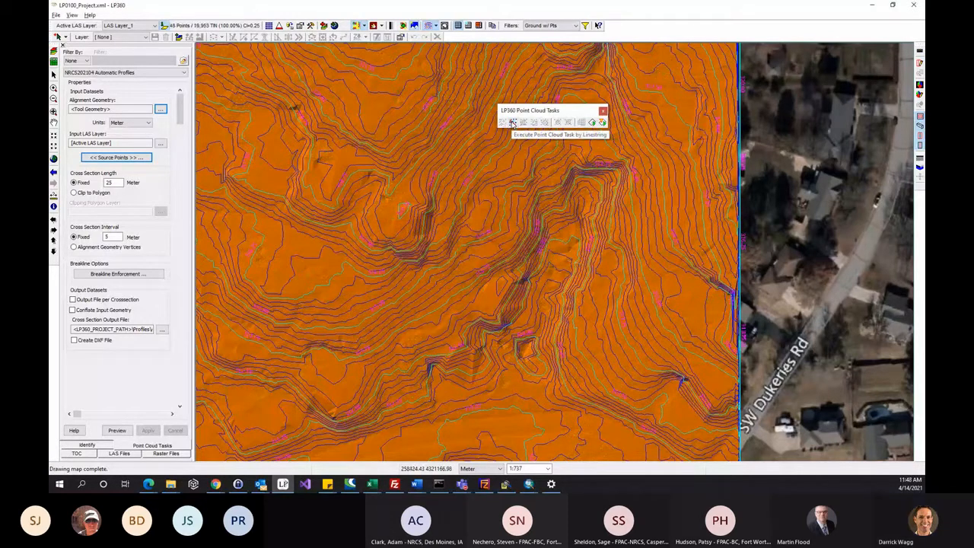
# Step: Execute the Automatic Profiles task by linestring, digitizing a four-vertex alignment from north to south down the ravine west of SW Dukeries Rd
pyautogui.moveTo(520, 110); pyautogui.dragTo(481, 68)
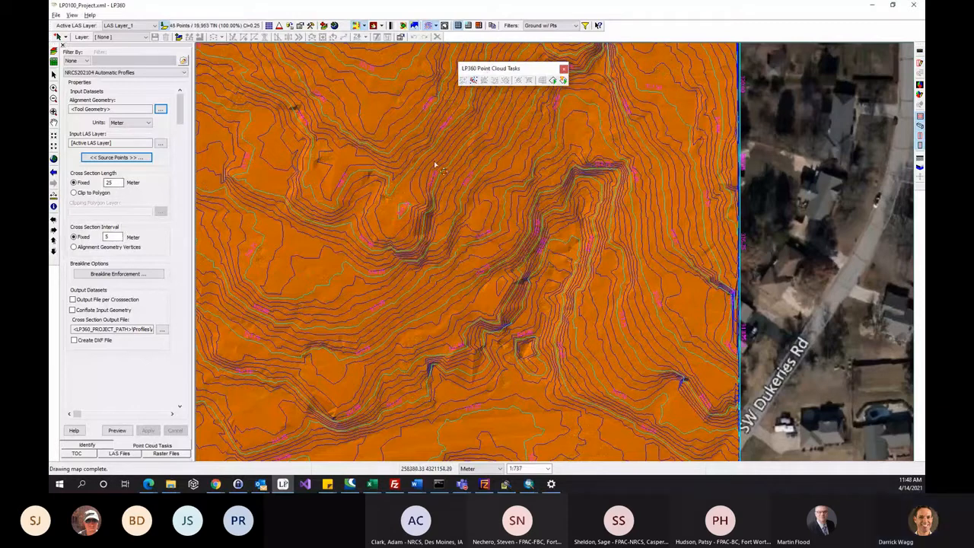
pyautogui.click(474, 80)
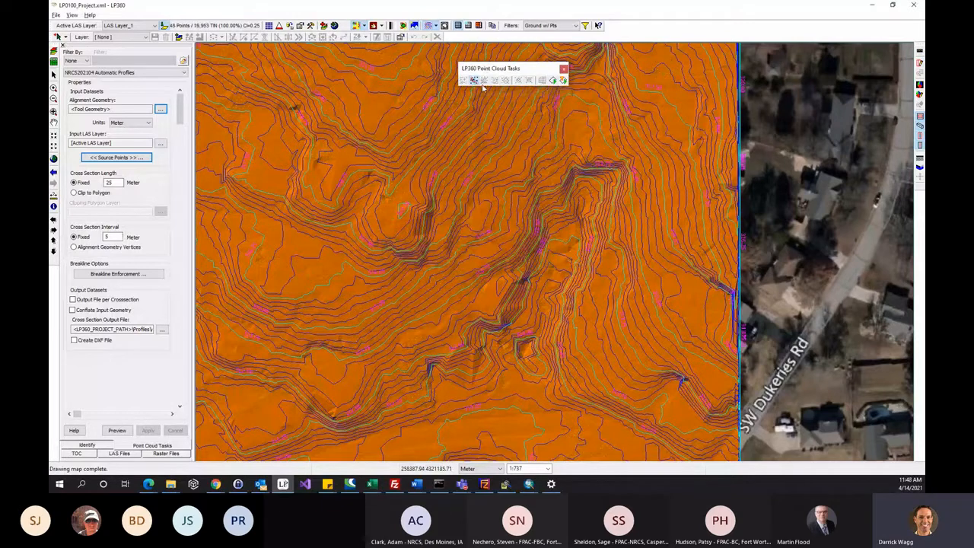
pyautogui.click(578, 105)
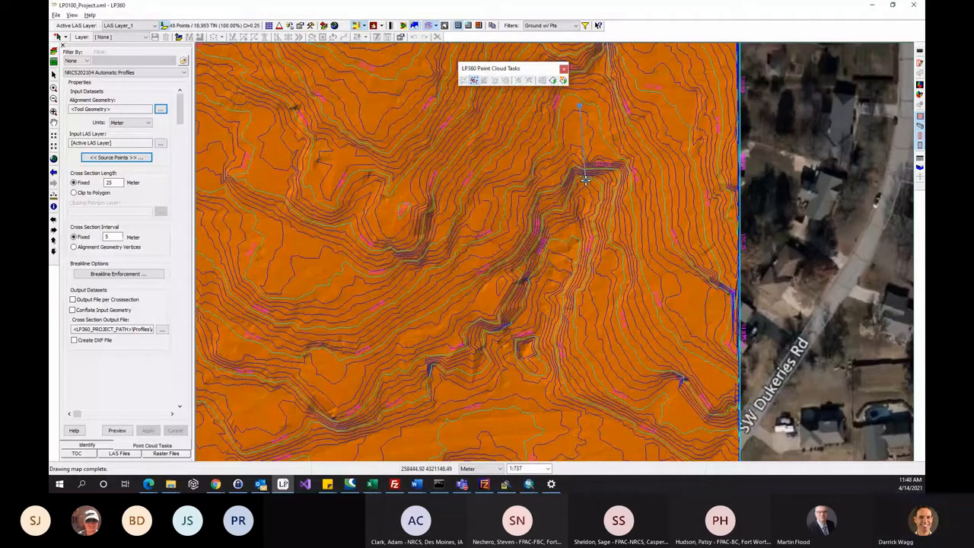
pyautogui.click(585, 179)
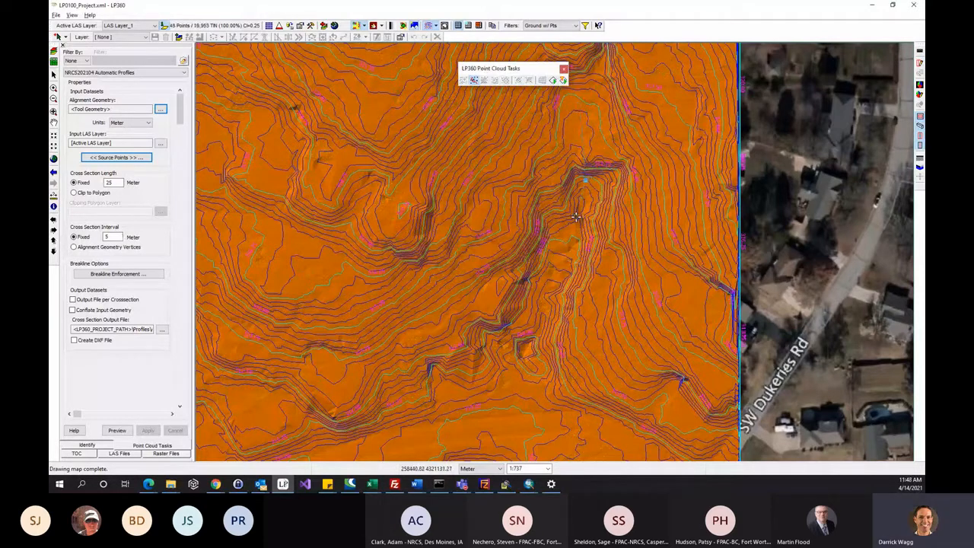
pyautogui.click(563, 263)
pyautogui.doubleClick(526, 352)
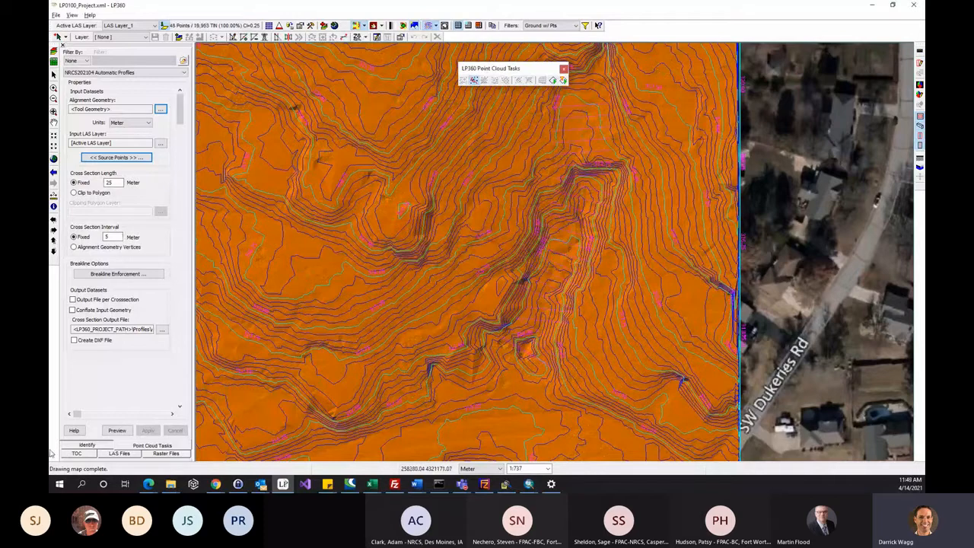
# Step: Style the AutomaticSection layer's lines in green with a width of 2.0
pyautogui.click(82, 453)
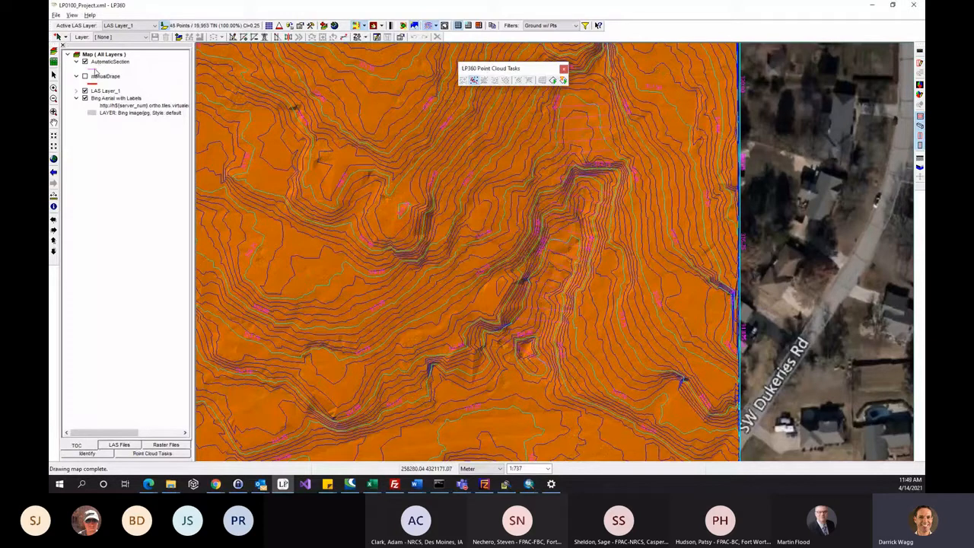
pyautogui.doubleClick(95, 69)
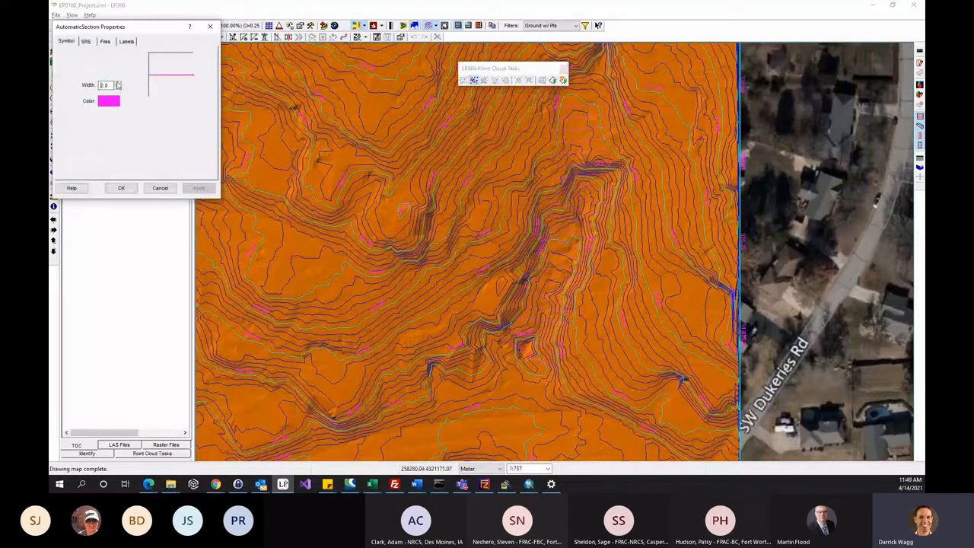
pyautogui.click(100, 104)
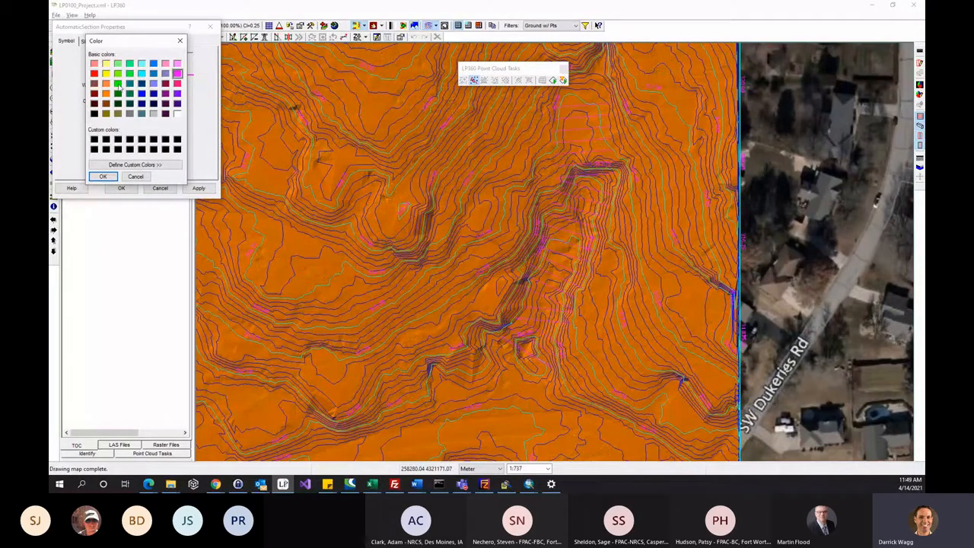
pyautogui.doubleClick(117, 83)
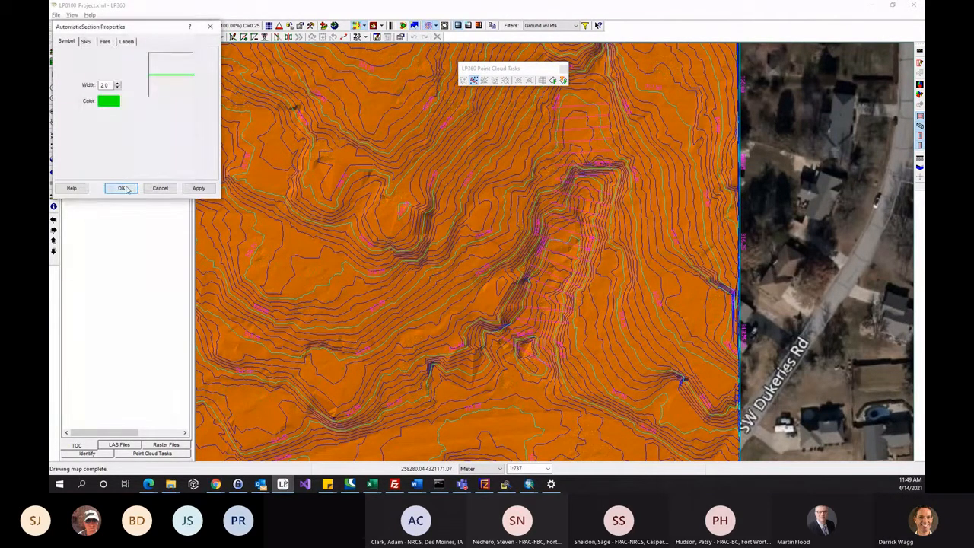
pyautogui.click(124, 188)
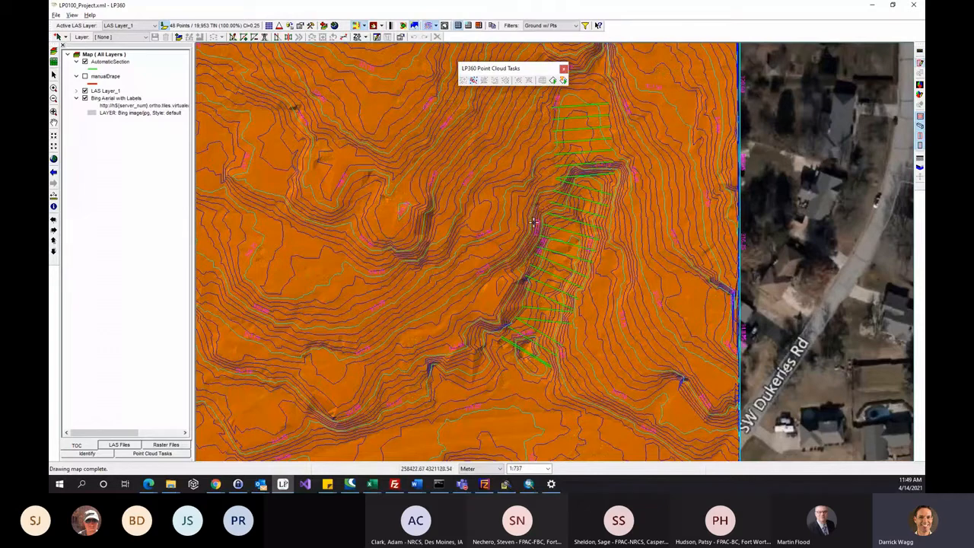
# Step: View a profile taken along one of the middle green cross sections, including the ground points beyond both of its ends
pyautogui.click(622, 247)
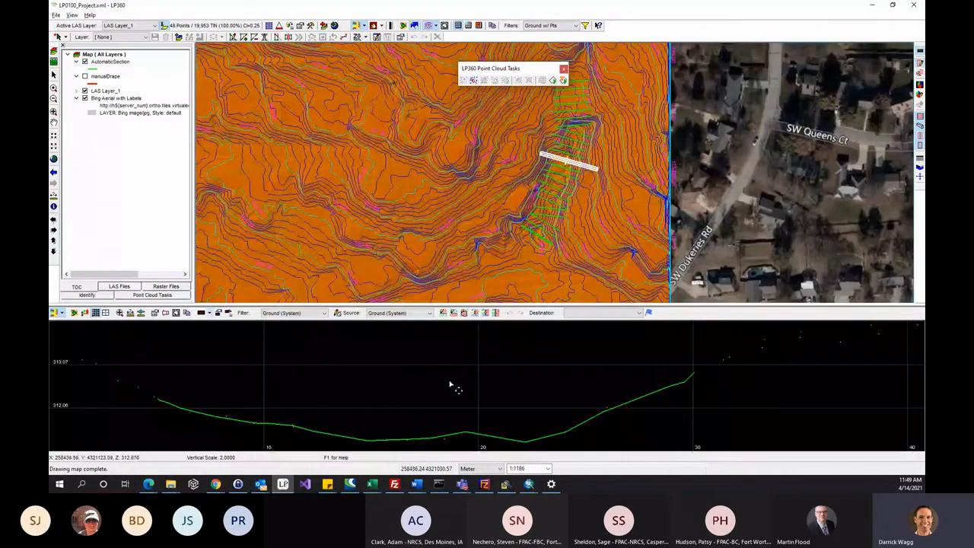
pyautogui.scroll(-4, 384, 360)
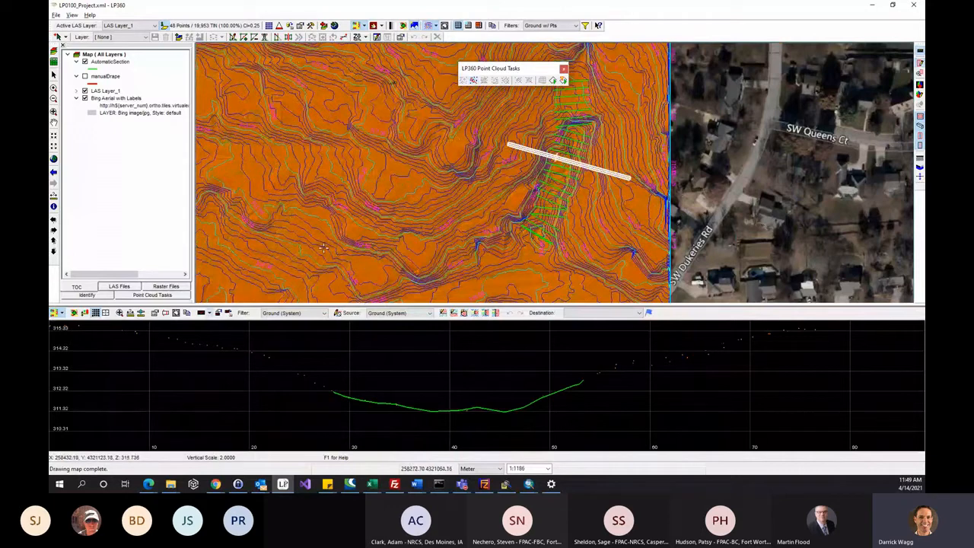
# Step: Set the Automatic Profiles task's fixed cross section length to 50 meters and apply the change
pyautogui.click(150, 295)
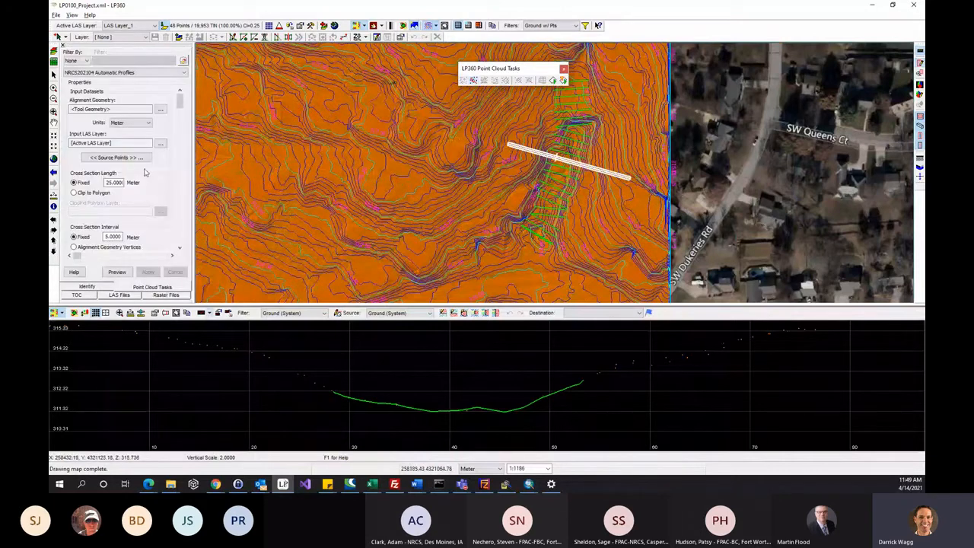
pyautogui.moveTo(107, 183); pyautogui.dragTo(142, 185)
pyautogui.write('50')
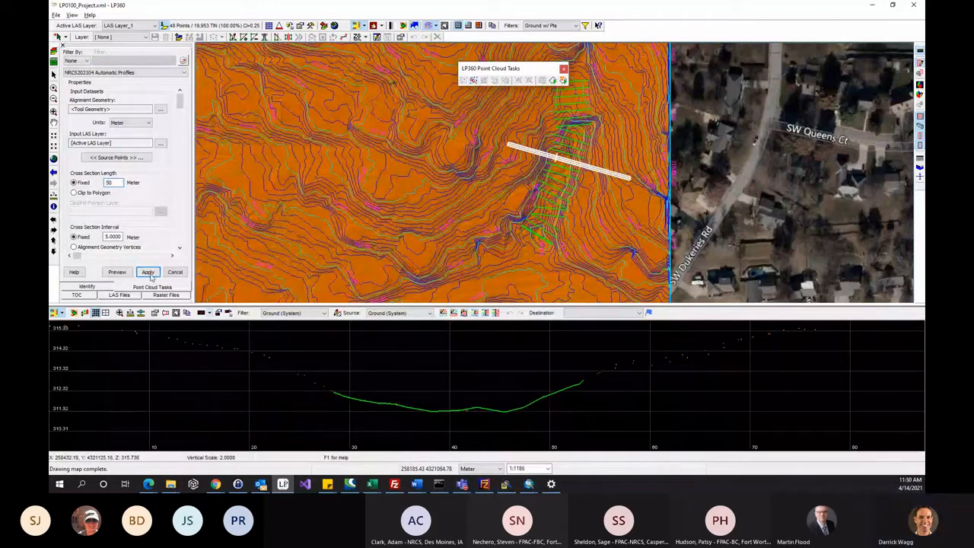
pyautogui.click(148, 272)
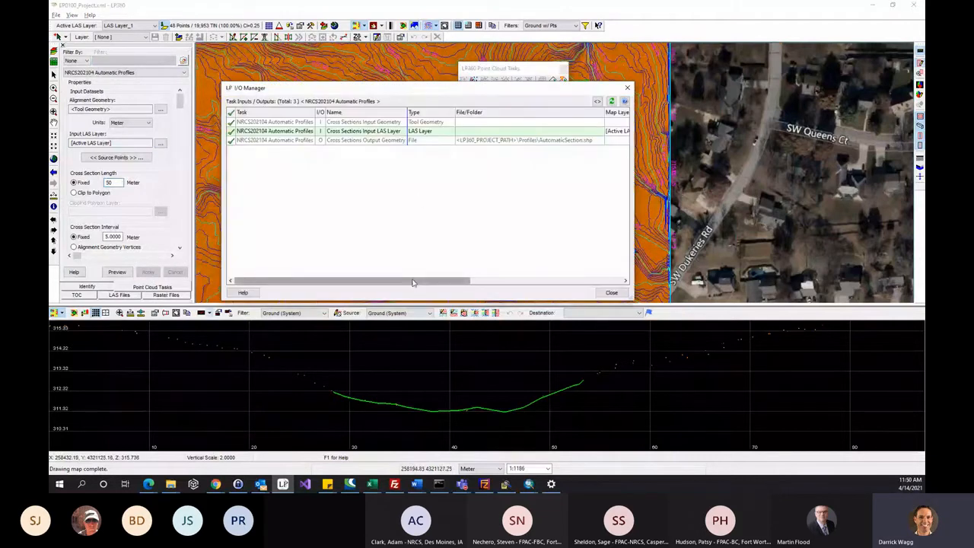
# Step: Check the Automatic Profiles task's output settings, then rerun the task along a linestring digitized from north to south down the ravine
pyautogui.moveTo(413, 280); pyautogui.dragTo(481, 280)
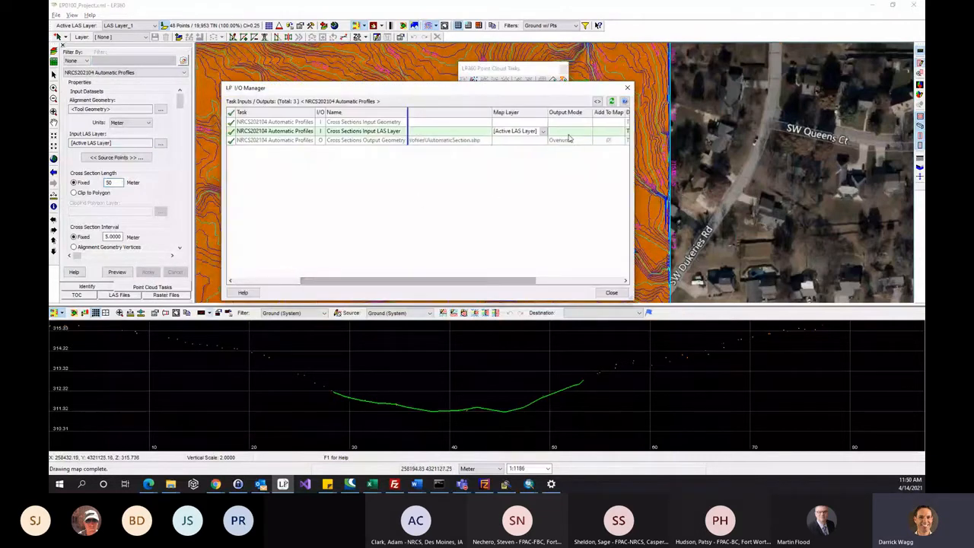
pyautogui.click(611, 292)
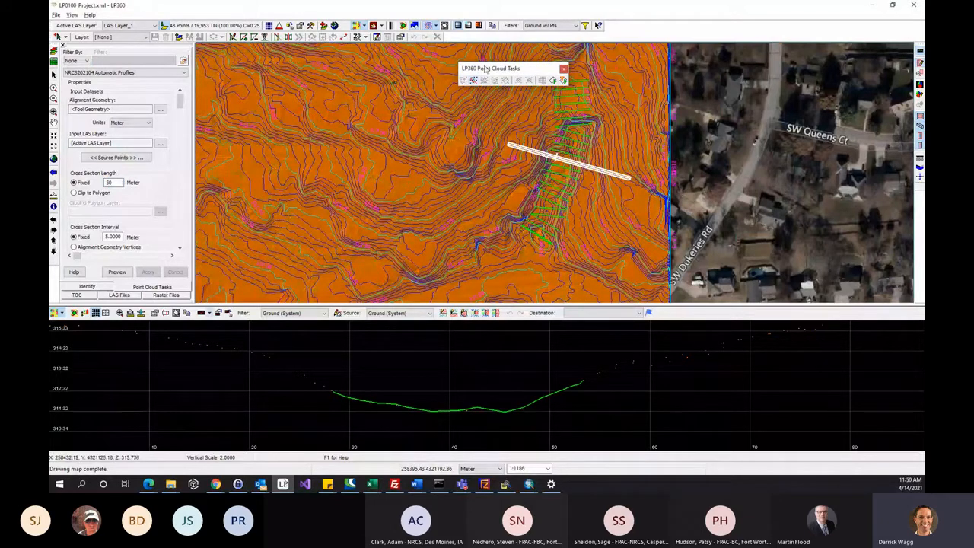
pyautogui.moveTo(486, 67); pyautogui.dragTo(316, 64)
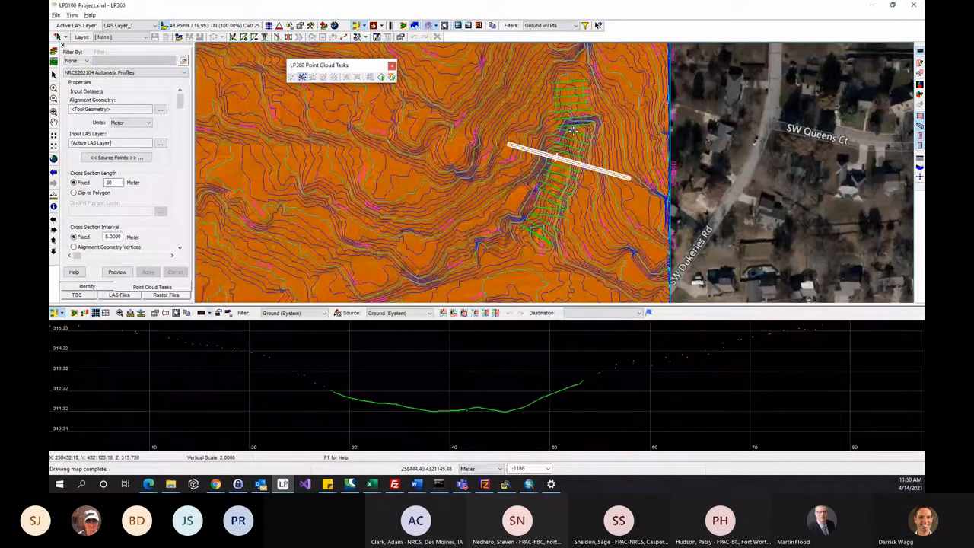
pyautogui.doubleClick(537, 236)
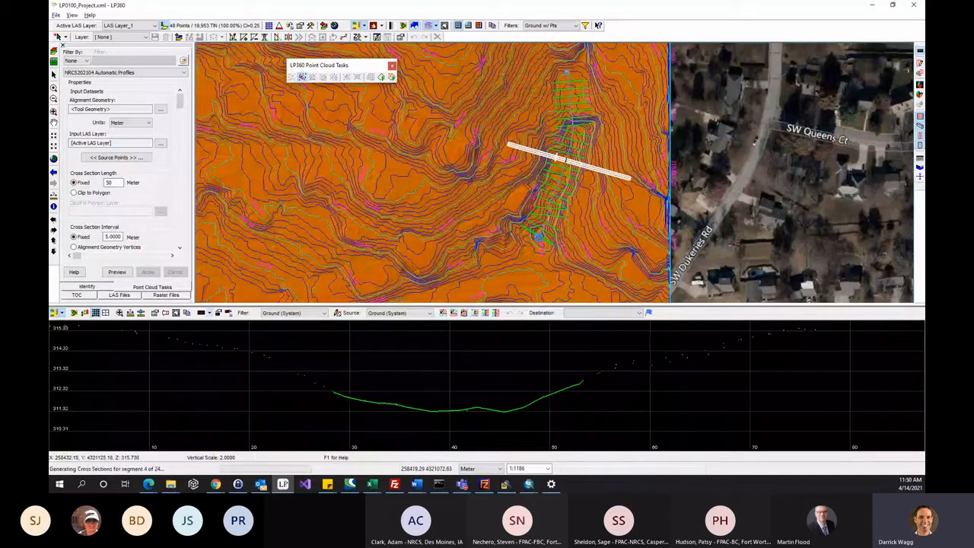
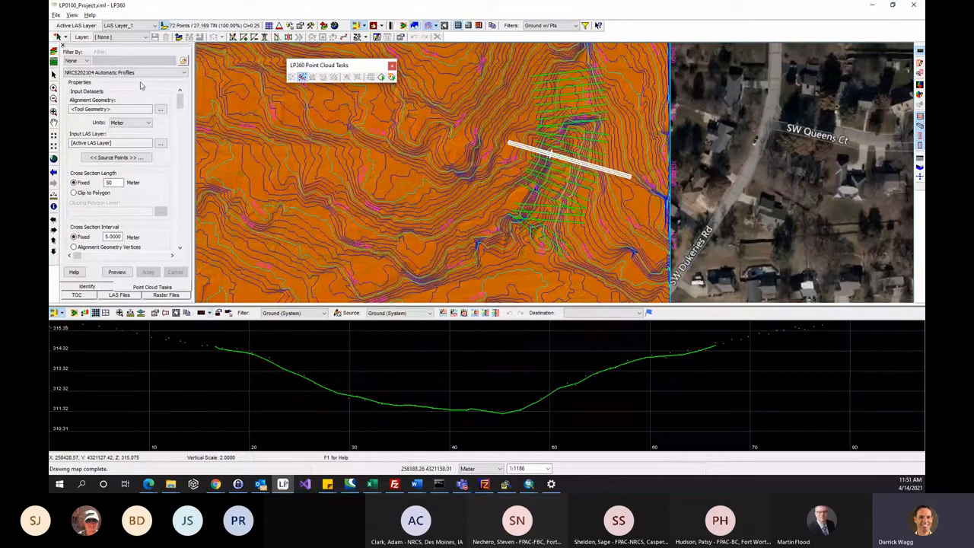
# Step: Open the AutomaticSection layer in Feature Analyst and select the first cross section in its feature list
pyautogui.click(75, 295)
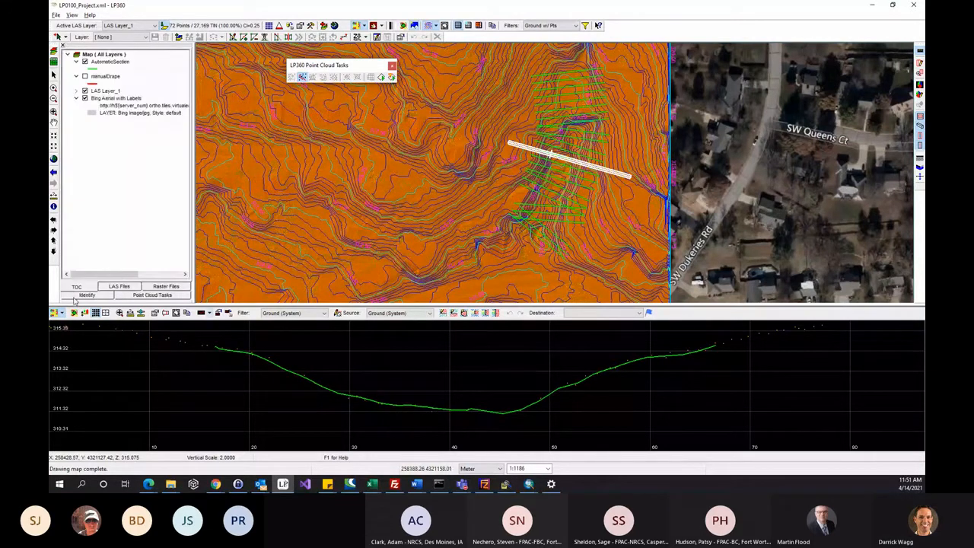
pyautogui.rightClick(109, 65)
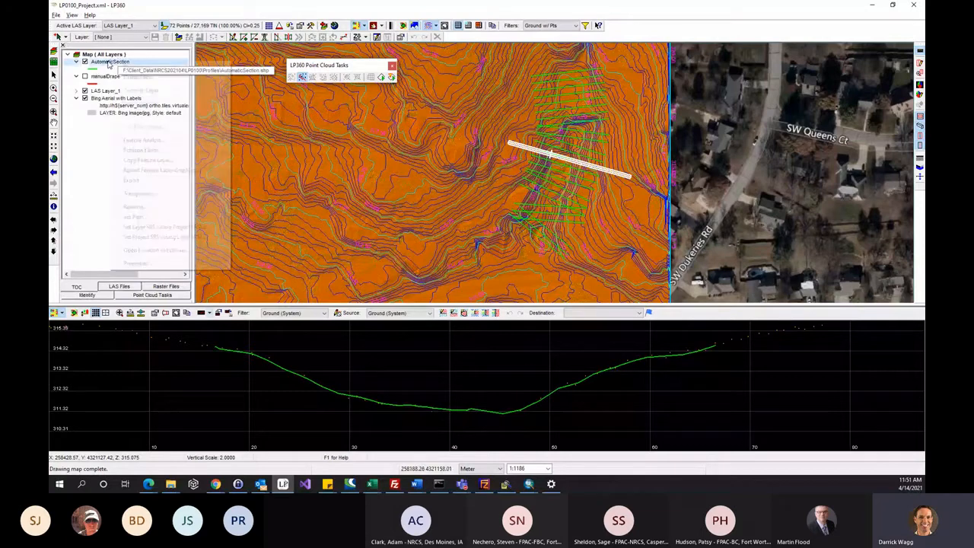
pyautogui.click(134, 141)
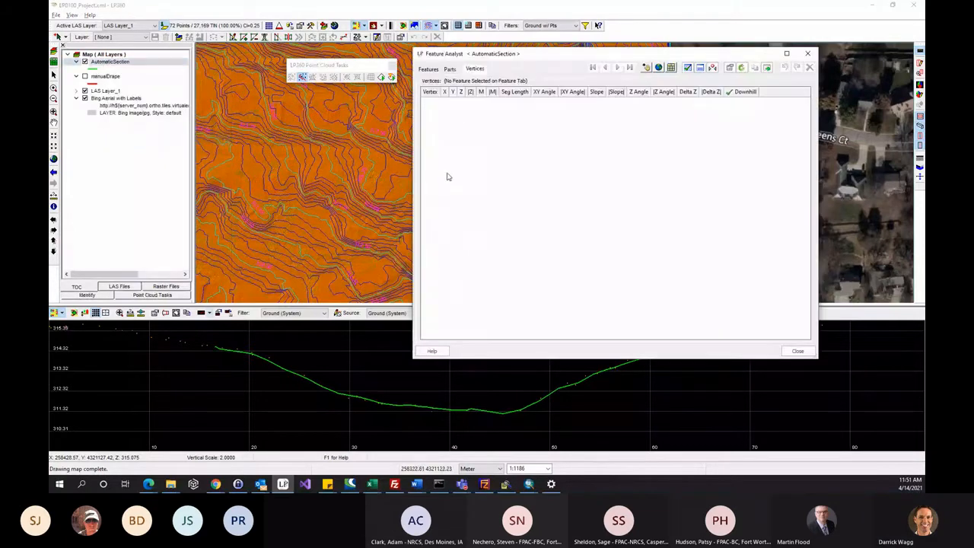
pyautogui.click(429, 69)
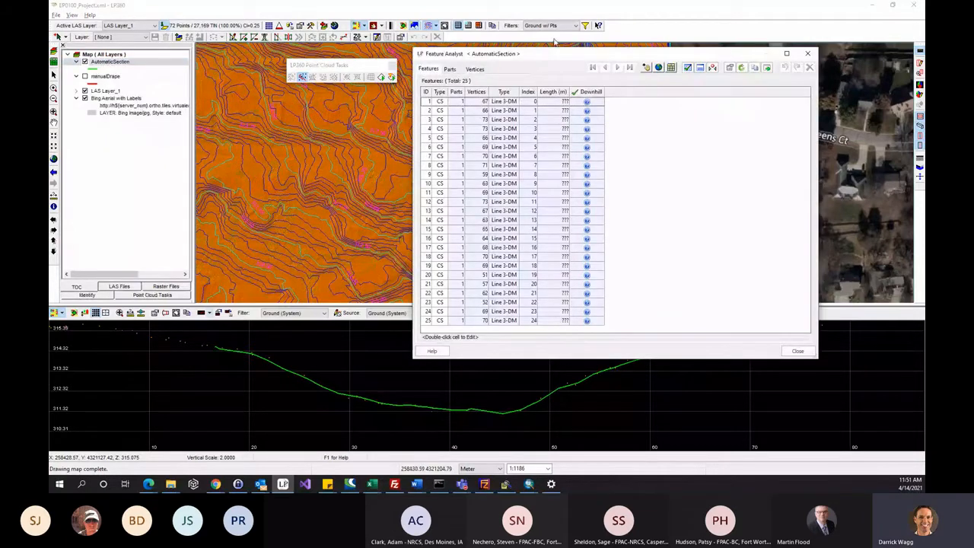
pyautogui.moveTo(549, 57); pyautogui.dragTo(511, 191)
pyautogui.click(401, 238)
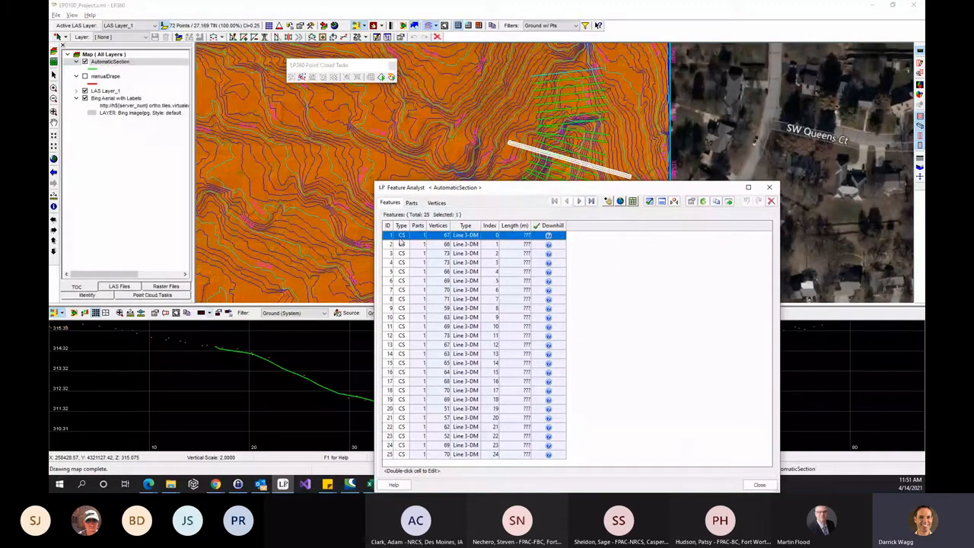
pyautogui.click(692, 202)
pyautogui.click(391, 136)
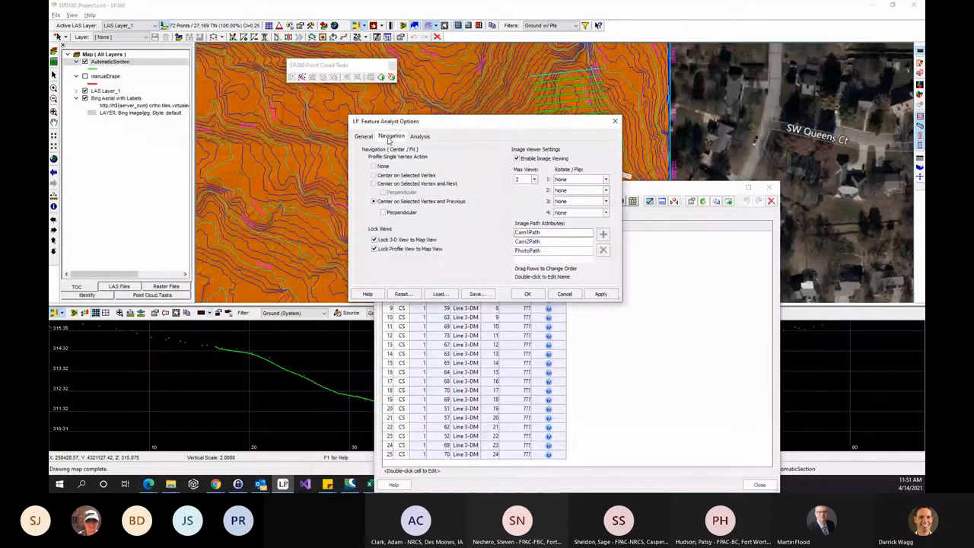
pyautogui.moveTo(433, 122); pyautogui.dragTo(602, 121)
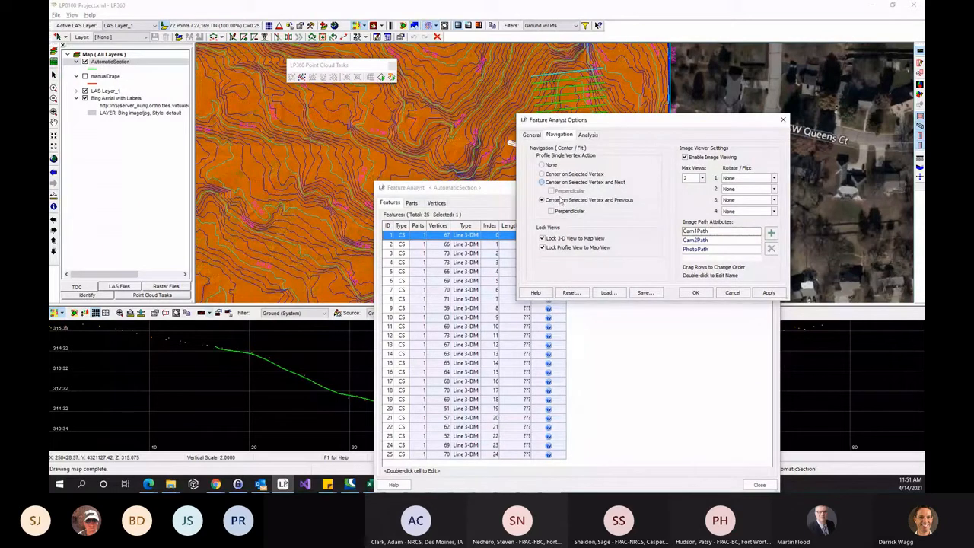
pyautogui.click(542, 181)
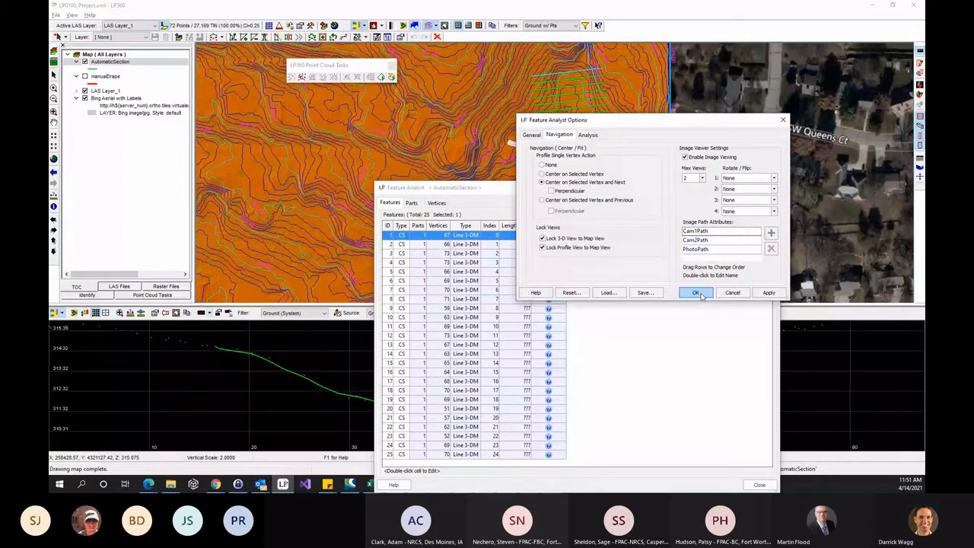
pyautogui.click(697, 293)
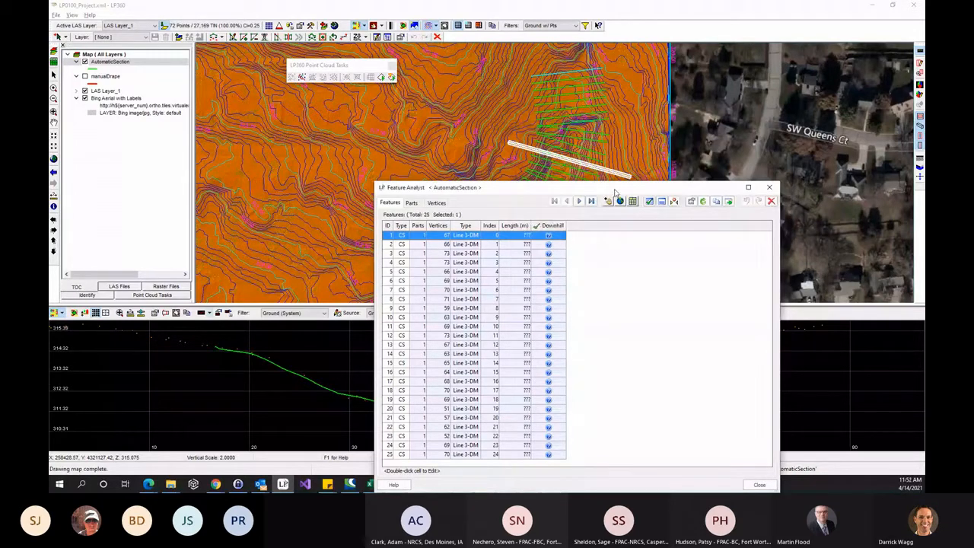
# Step: Inspect the first cross section's vertices in the profile view, stepping from vertex 0 to vertices 15 and 20
pyautogui.moveTo(615, 191); pyautogui.dragTo(796, 79)
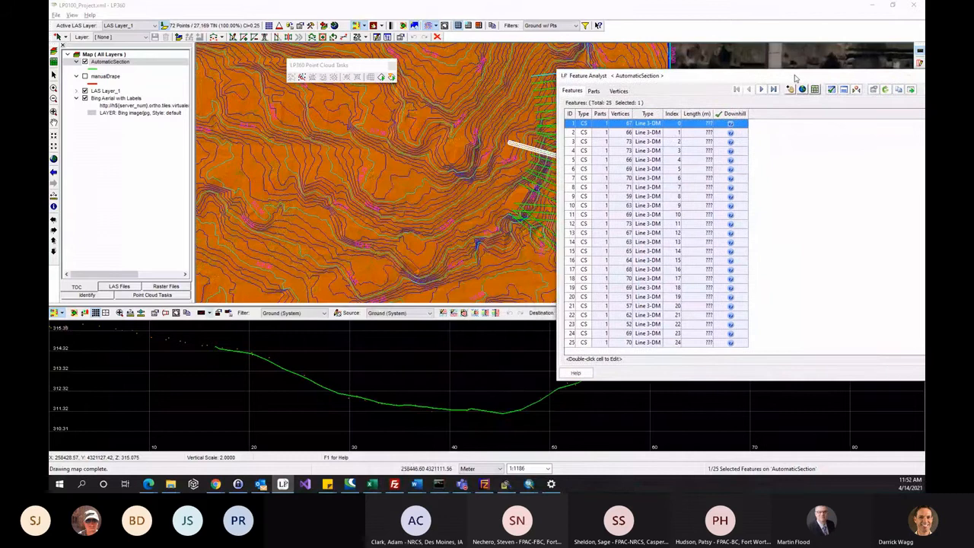
pyautogui.click(625, 92)
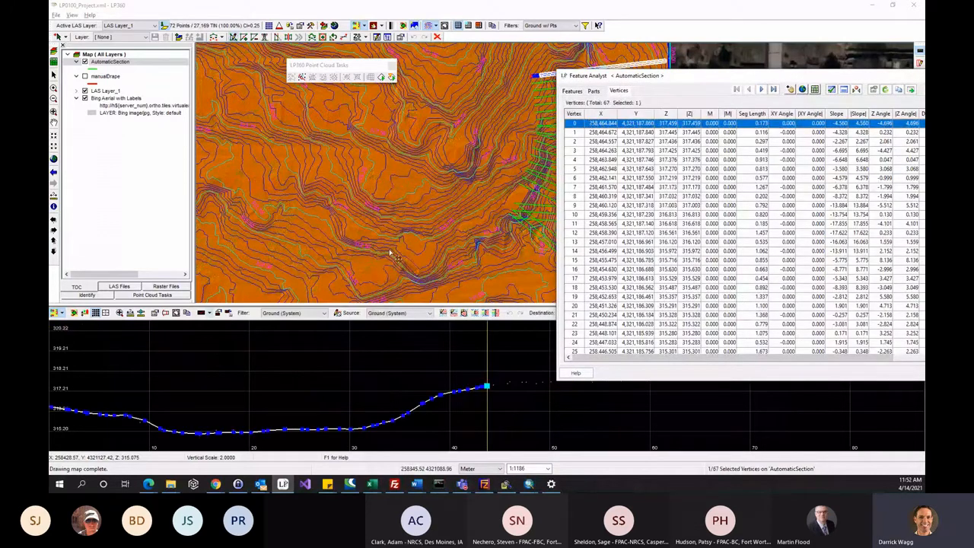
pyautogui.moveTo(638, 77); pyautogui.dragTo(700, 86)
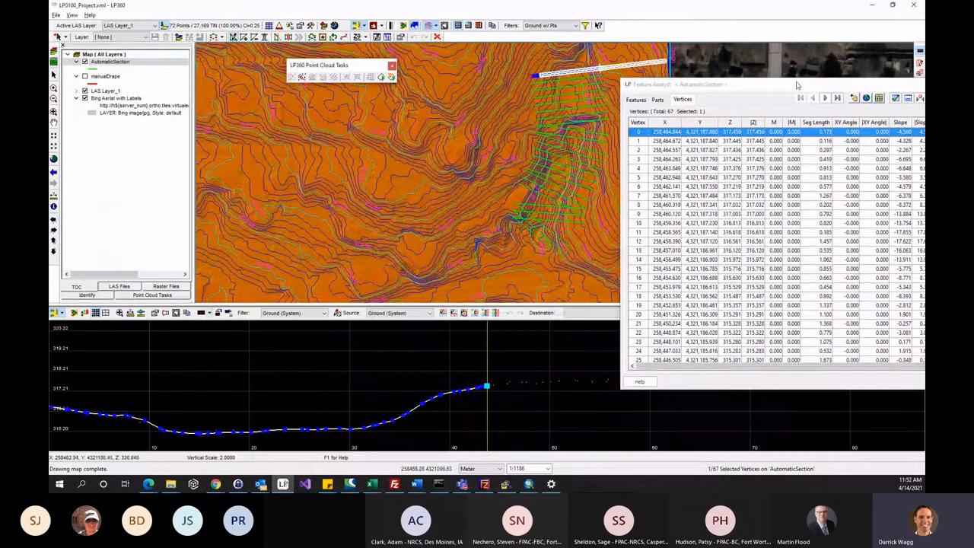
pyautogui.click(636, 100)
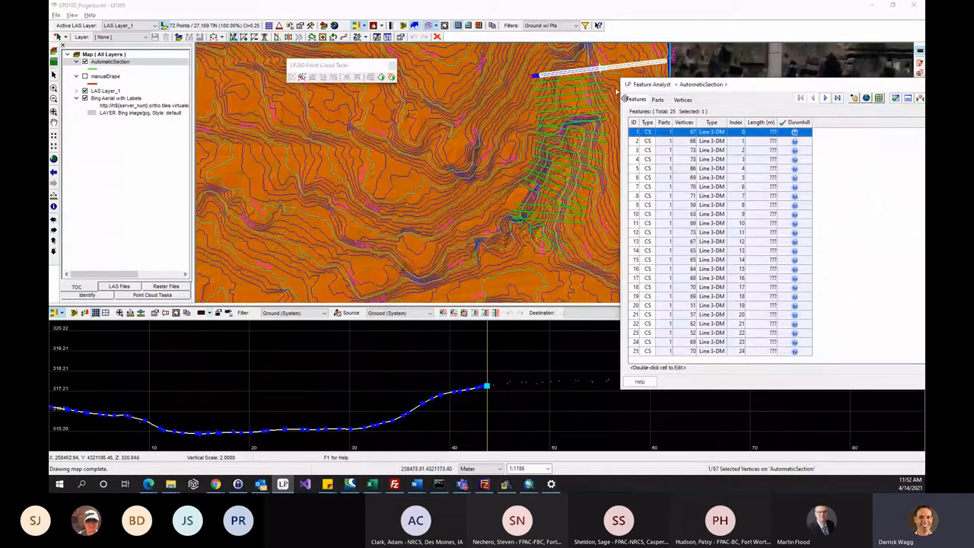
pyautogui.click(683, 100)
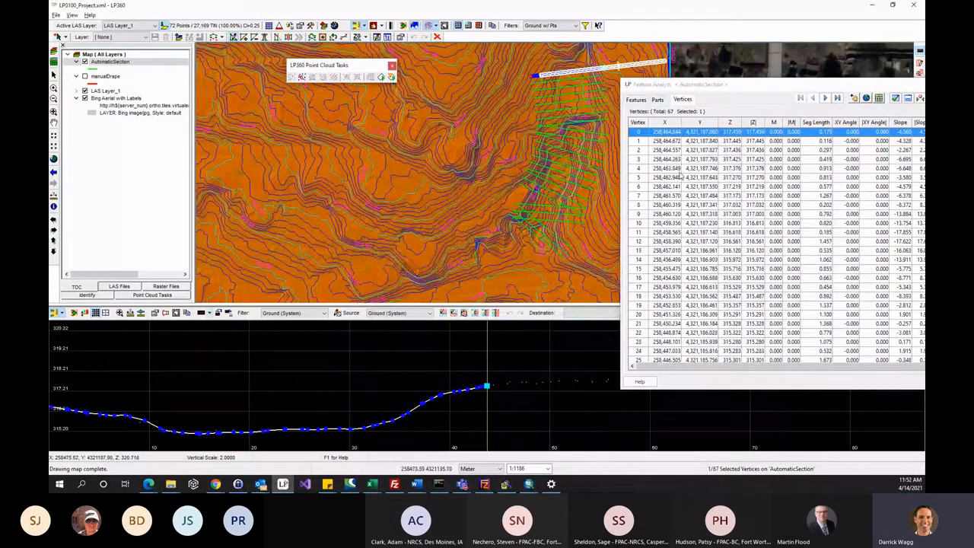
pyautogui.click(685, 271)
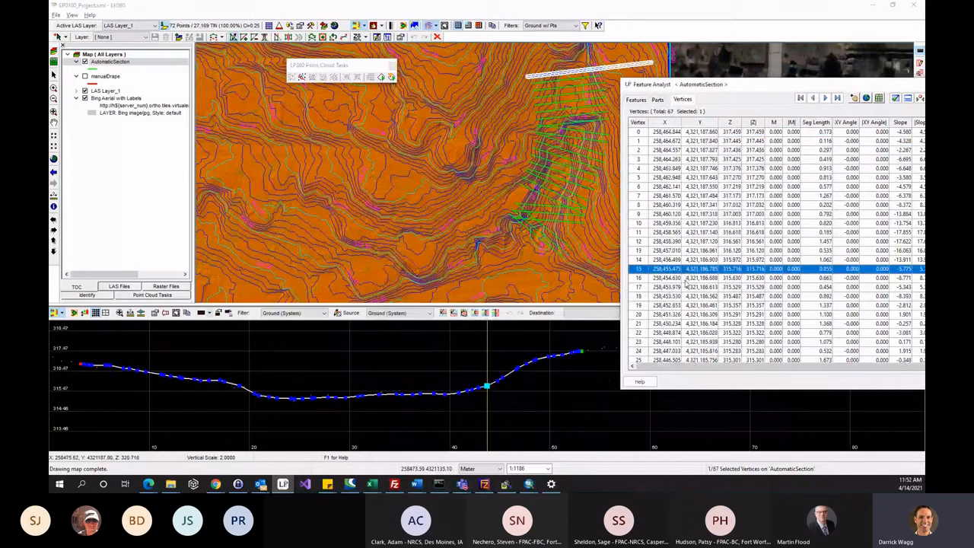
pyautogui.click(689, 315)
pyautogui.scroll(-1, 689, 314)
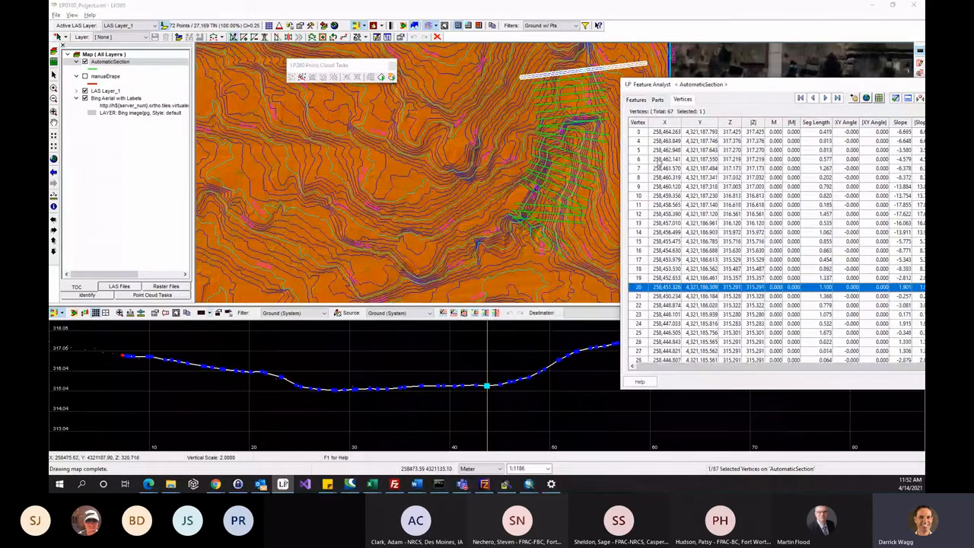
# Step: Select the second cross section and view its profile centered on vertex 1
pyautogui.click(636, 100)
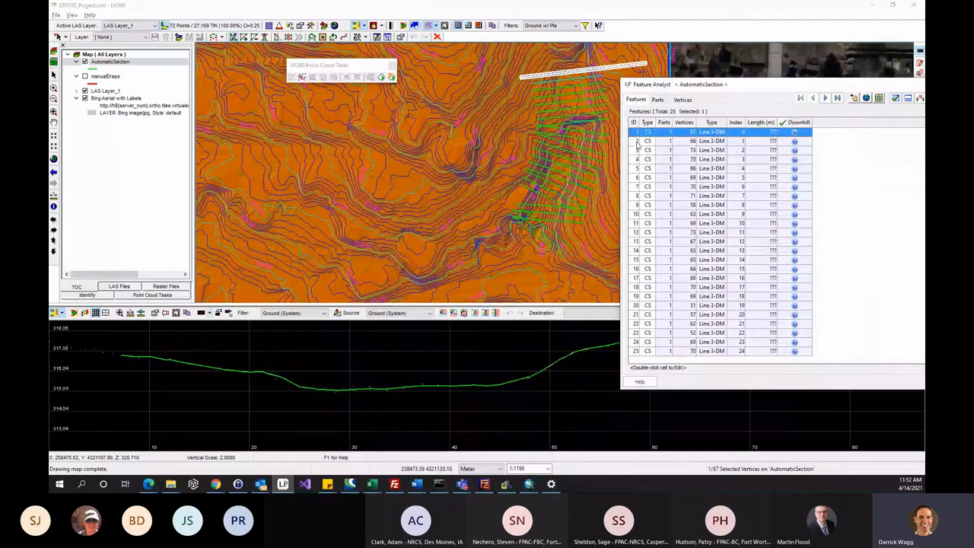
pyautogui.click(638, 141)
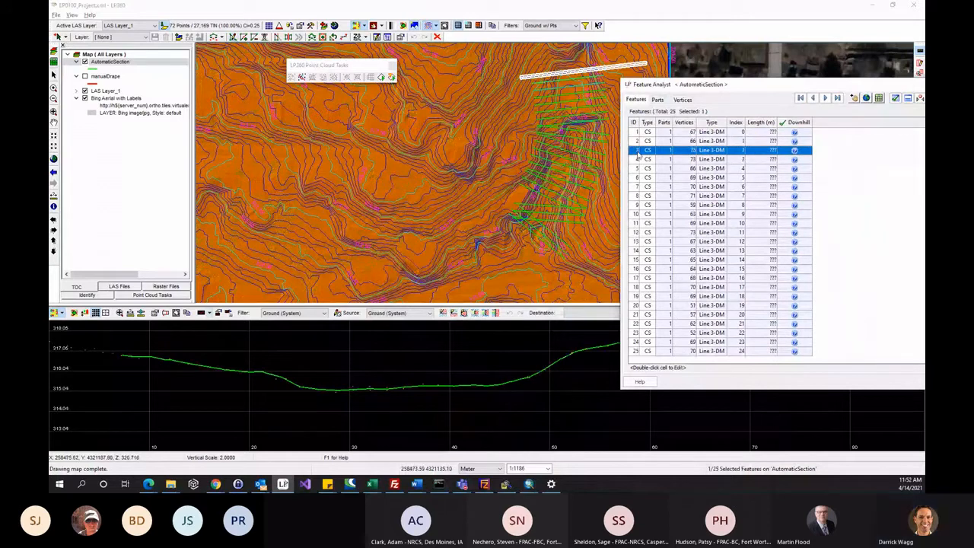
pyautogui.click(681, 100)
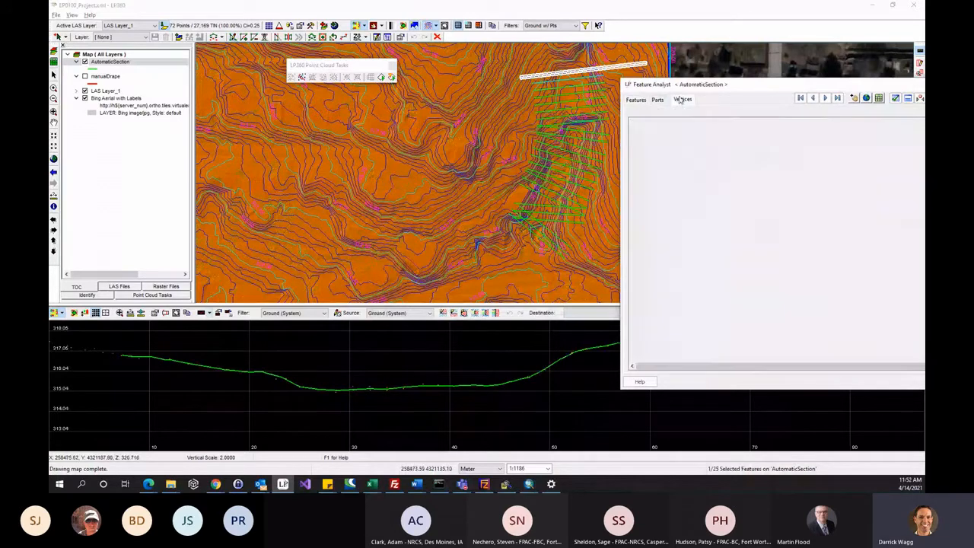
pyautogui.click(639, 142)
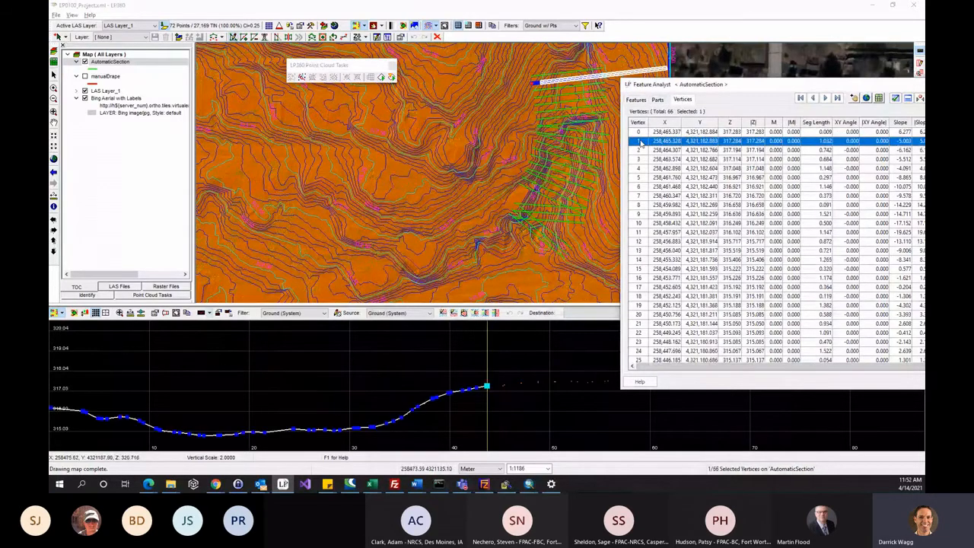
pyautogui.click(352, 369)
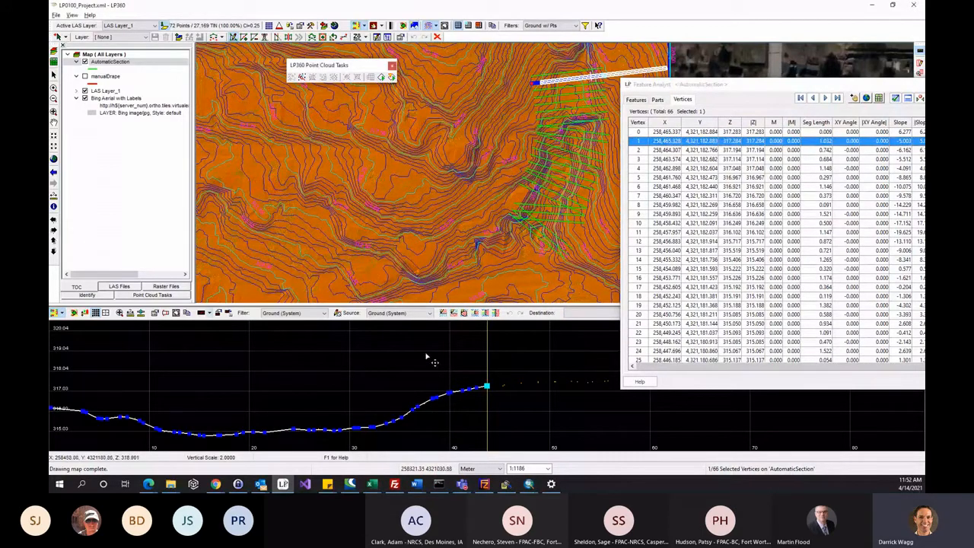
pyautogui.moveTo(784, 86); pyautogui.dragTo(736, 82)
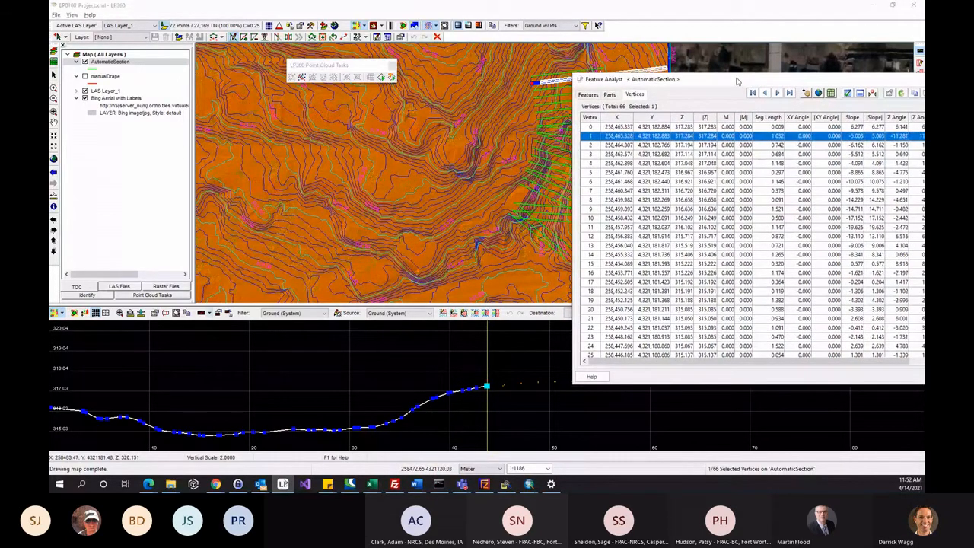
# Step: Enable fitting of selected objects while navigating, then view the third and fourth cross sections in the map and profile
pyautogui.click(818, 93)
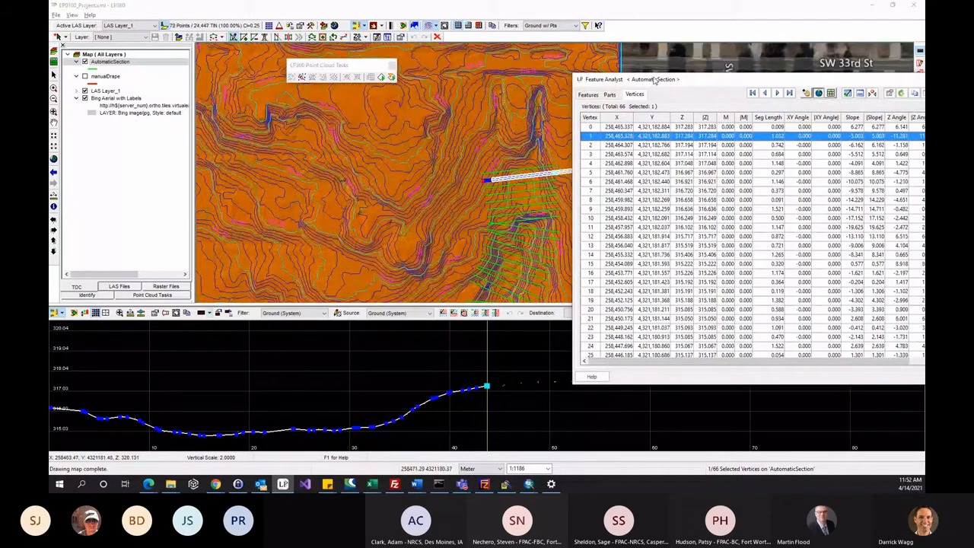
pyautogui.moveTo(667, 79); pyautogui.dragTo(766, 79)
pyautogui.click(688, 94)
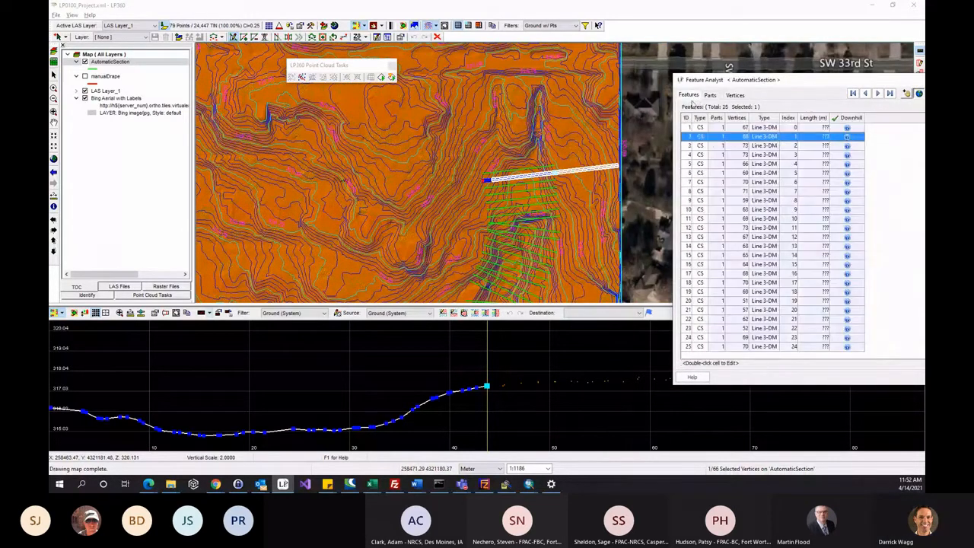
pyautogui.click(691, 146)
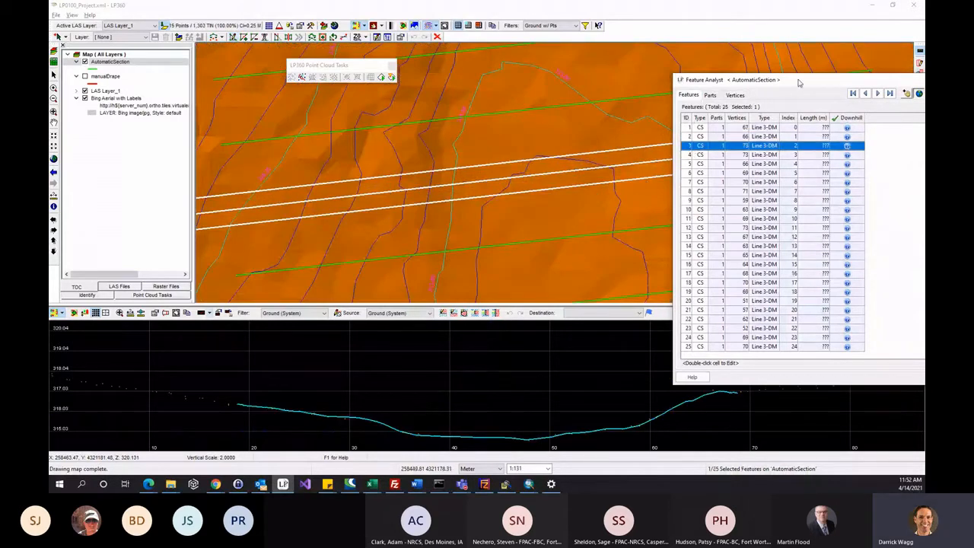
pyautogui.moveTo(798, 85); pyautogui.dragTo(700, 66)
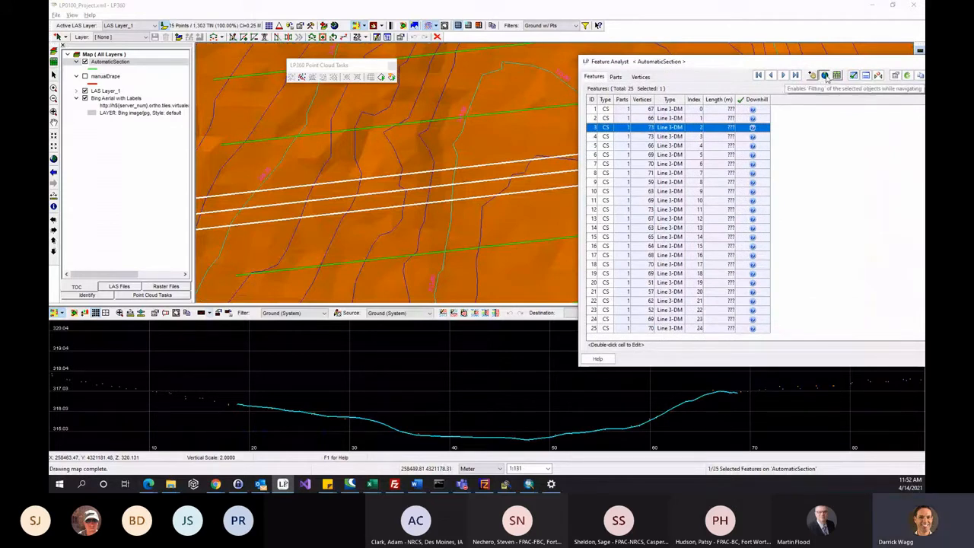
pyautogui.click(602, 137)
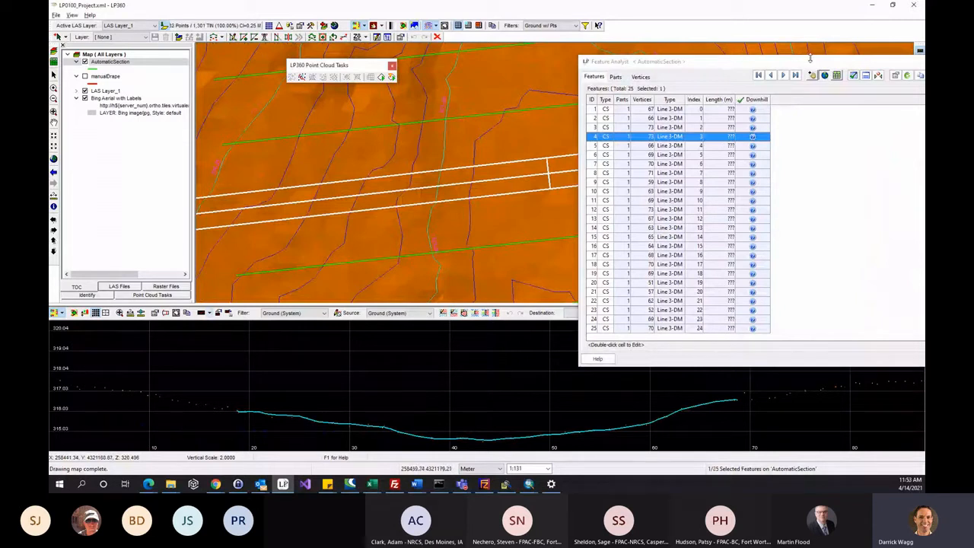
# Step: View the fifth cross section's profile with a wider map area around it
pyautogui.moveTo(829, 61); pyautogui.dragTo(792, 55)
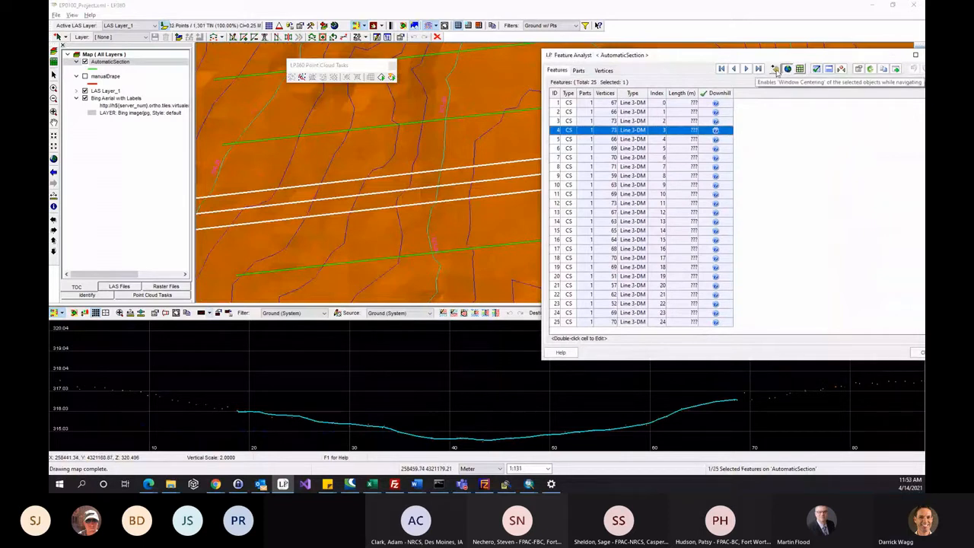
pyautogui.moveTo(710, 54); pyautogui.dragTo(881, 62)
pyautogui.scroll(-5, 586, 196)
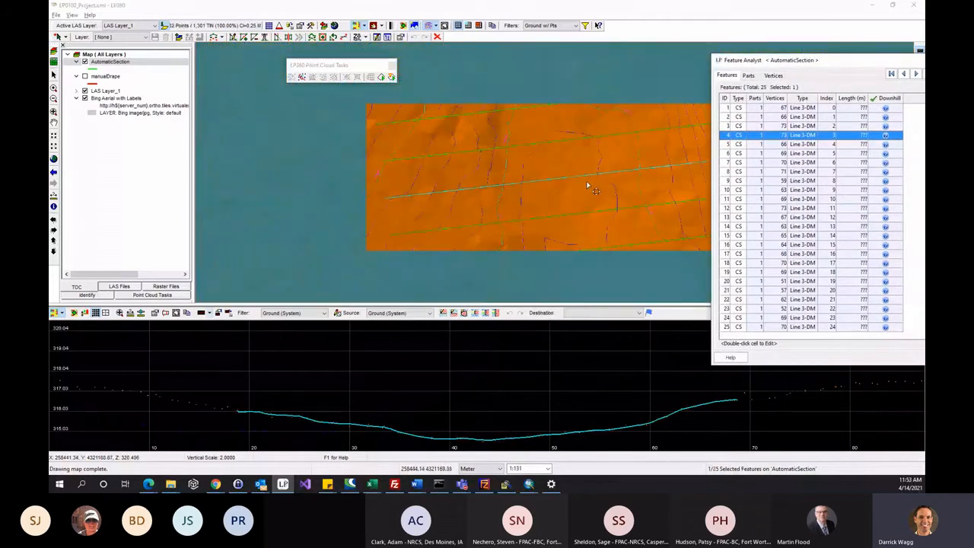
pyautogui.click(739, 145)
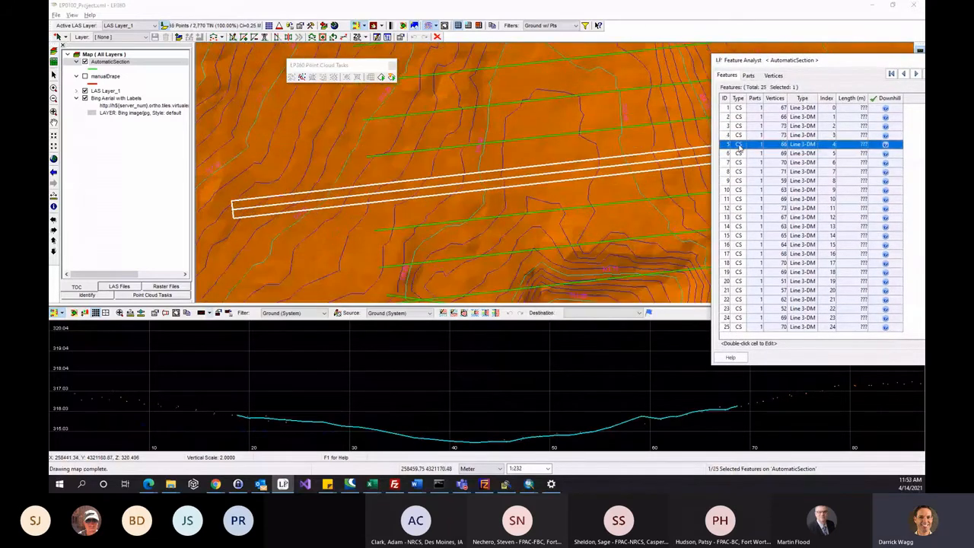
# Step: View the sixth, seventh and eighth cross sections' profiles and bring the eighth's full depth into the profile view
pyautogui.click(744, 155)
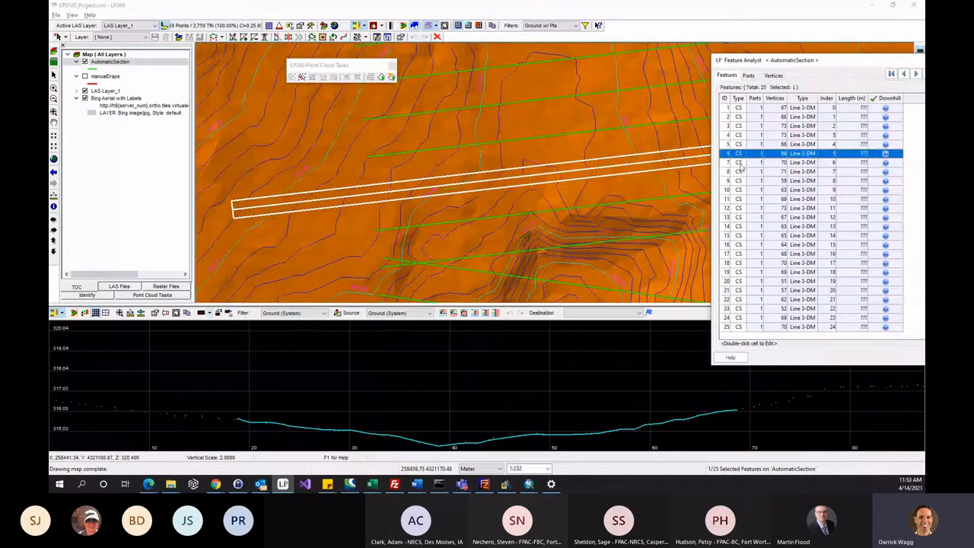
pyautogui.click(738, 162)
pyautogui.click(739, 172)
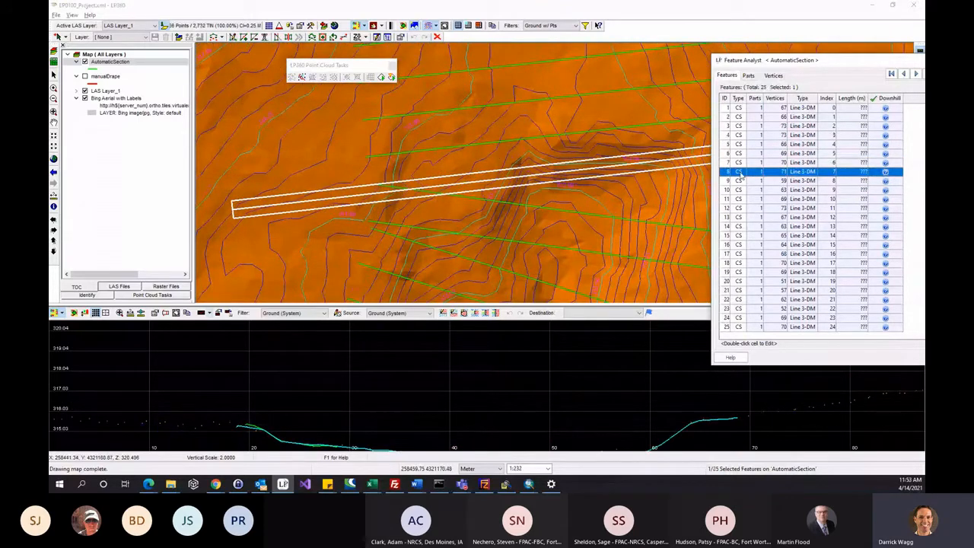
pyautogui.moveTo(807, 69); pyautogui.dragTo(734, 69)
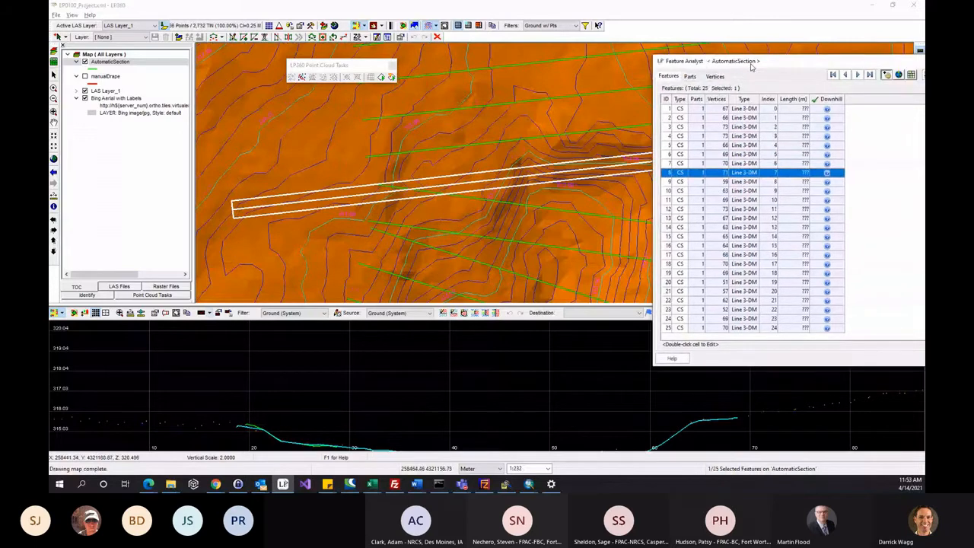
pyautogui.click(61, 378)
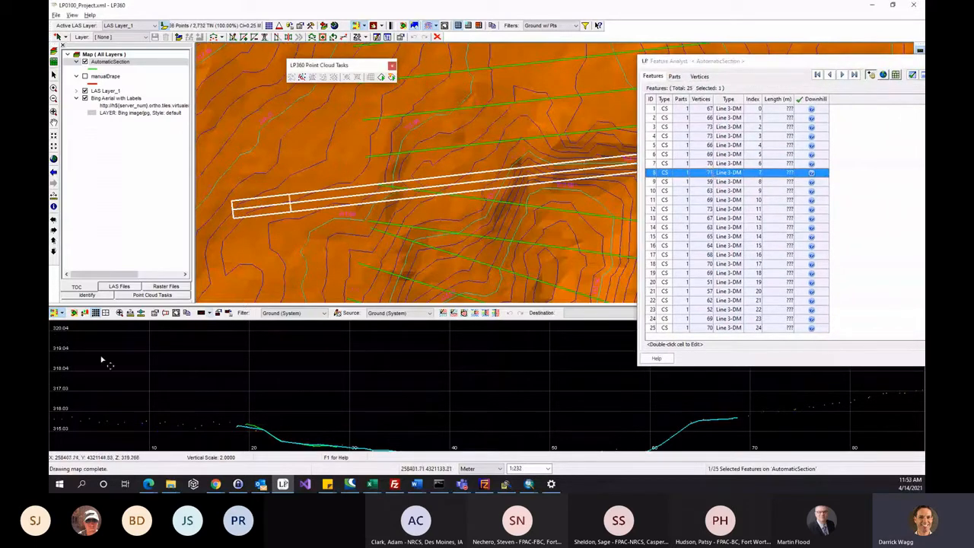
pyautogui.click(85, 313)
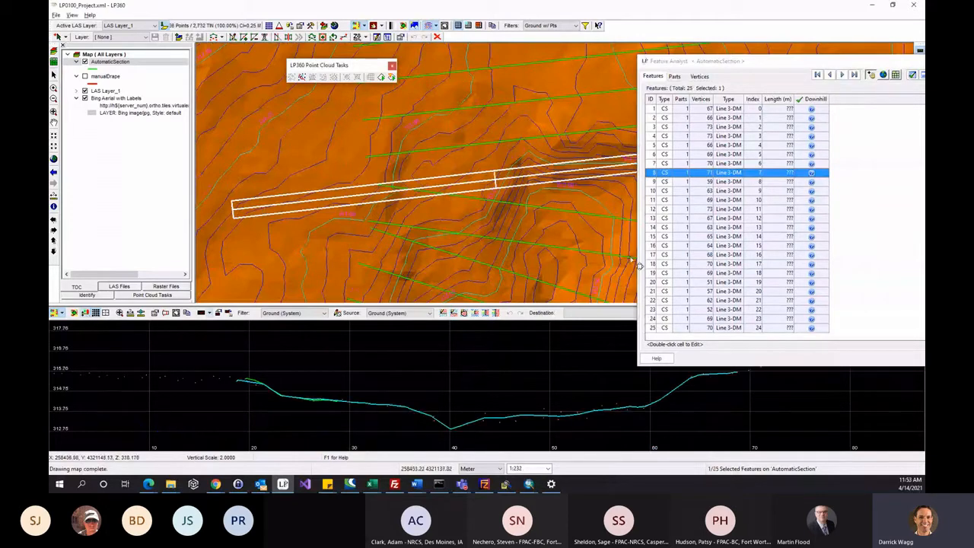
# Step: View the ninth and tenth cross sections' profiles and fit the map to the tenth section
pyautogui.click(665, 181)
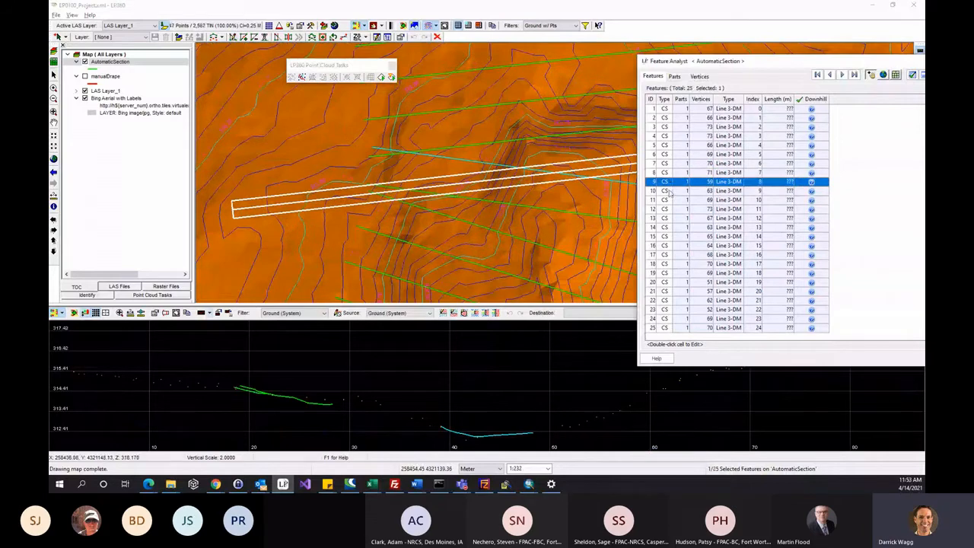
pyautogui.click(667, 191)
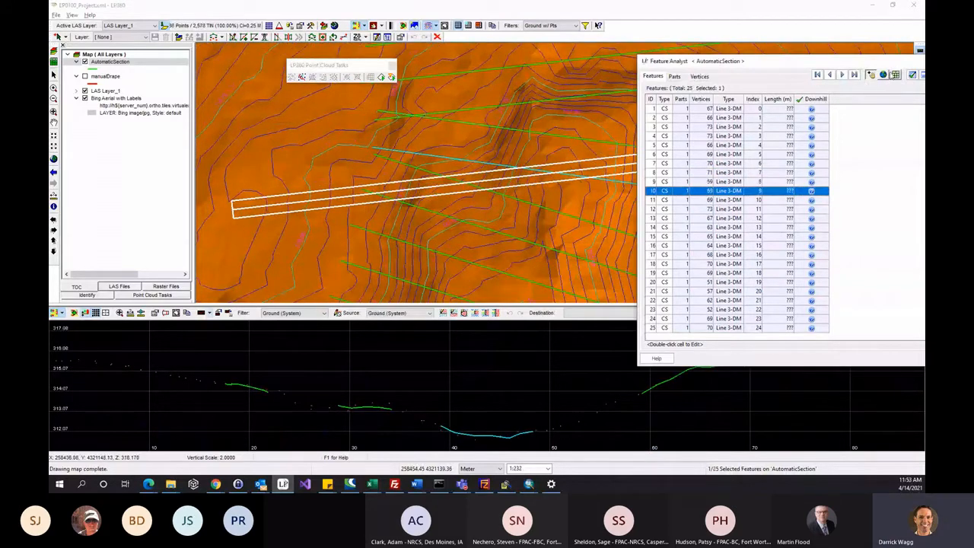
pyautogui.click(885, 75)
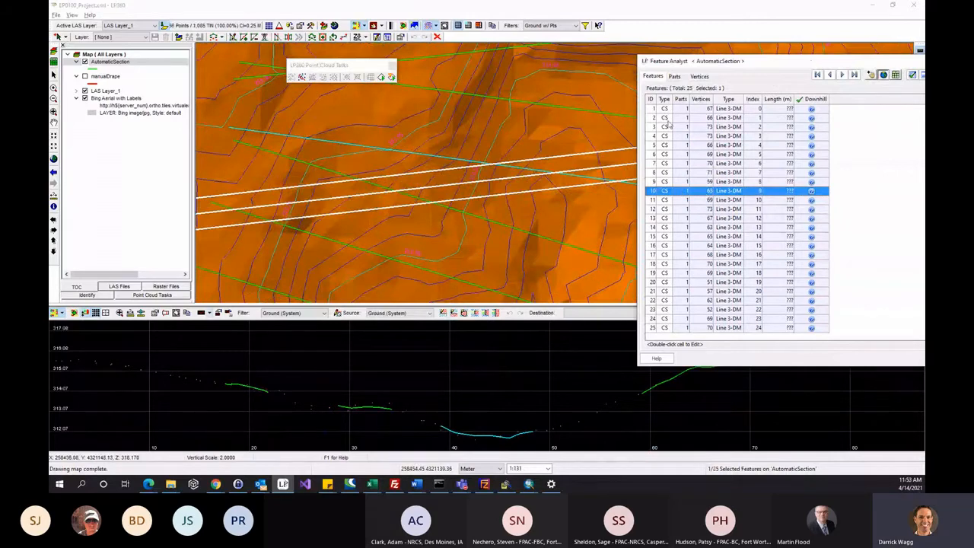
# Step: Revisit the seventh and ninth cross sections, and view the thirteenth in the map and profile
pyautogui.click(652, 164)
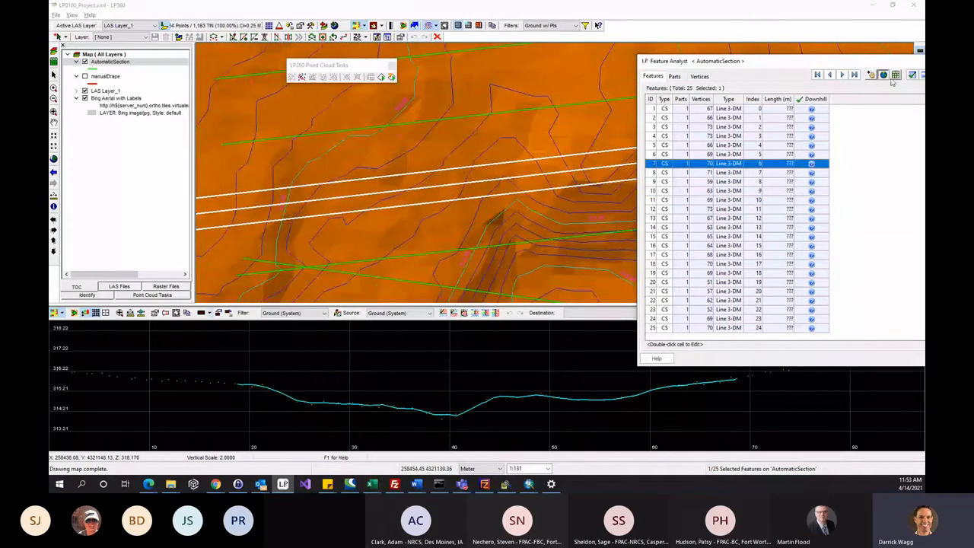
pyautogui.click(653, 184)
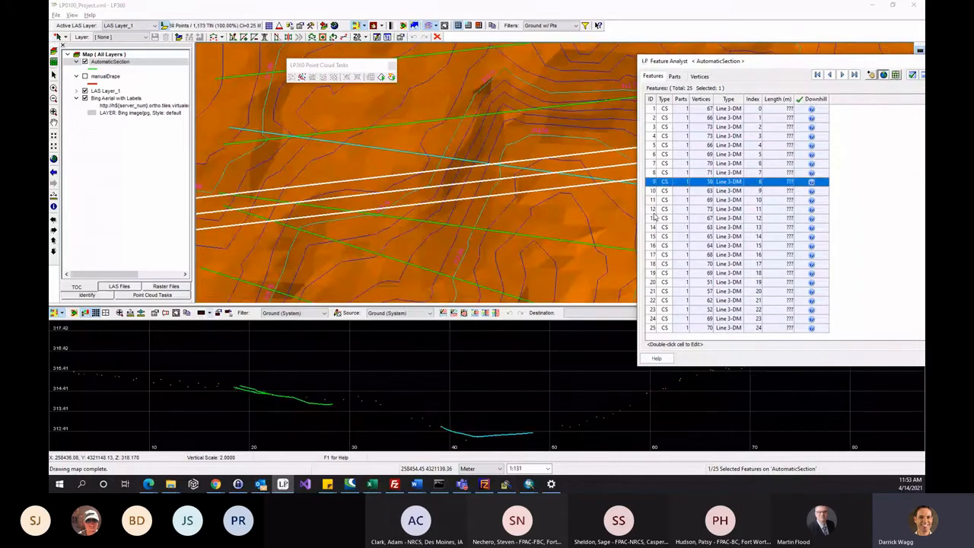
pyautogui.click(654, 218)
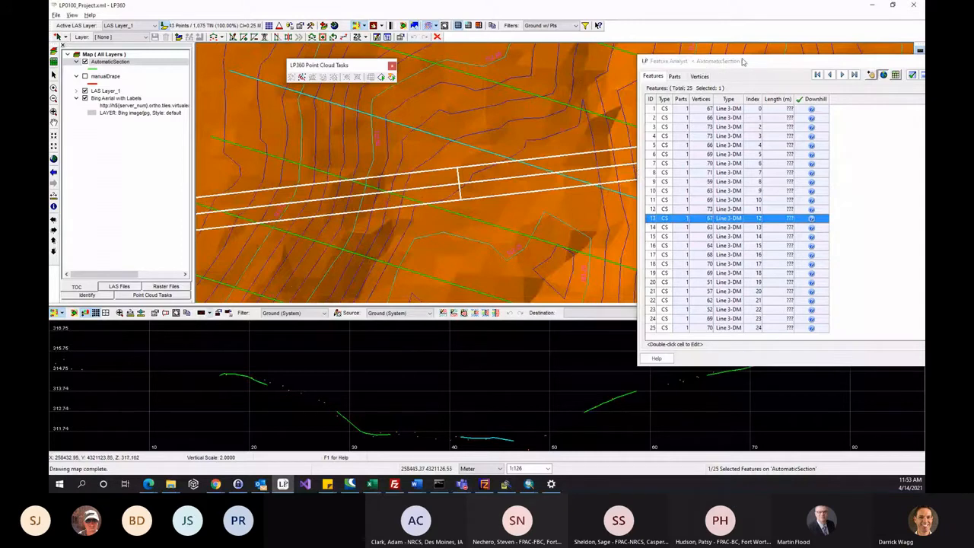
# Step: List the thirteenth cross section's vertices and center the profile on its vertex 1
pyautogui.moveTo(753, 63); pyautogui.dragTo(614, 69)
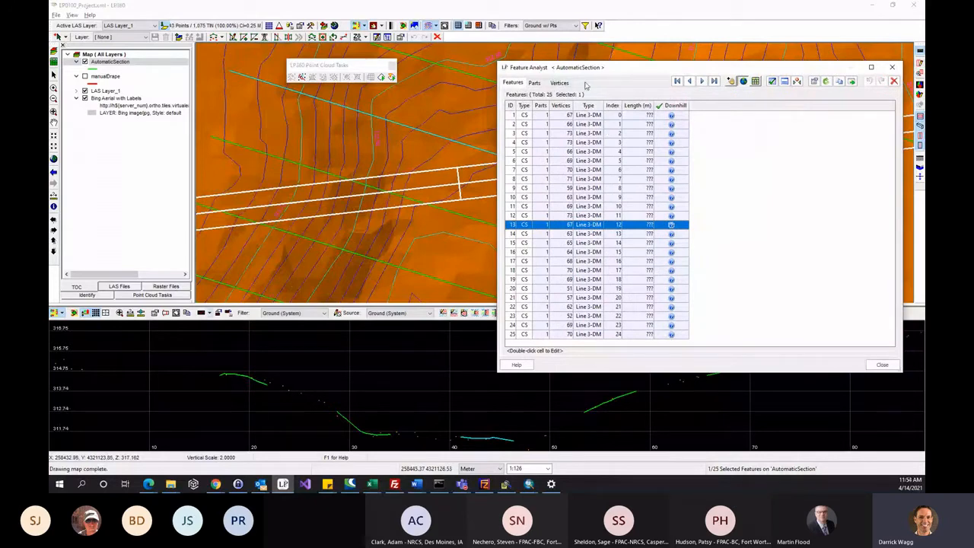
pyautogui.moveTo(588, 71); pyautogui.dragTo(797, 76)
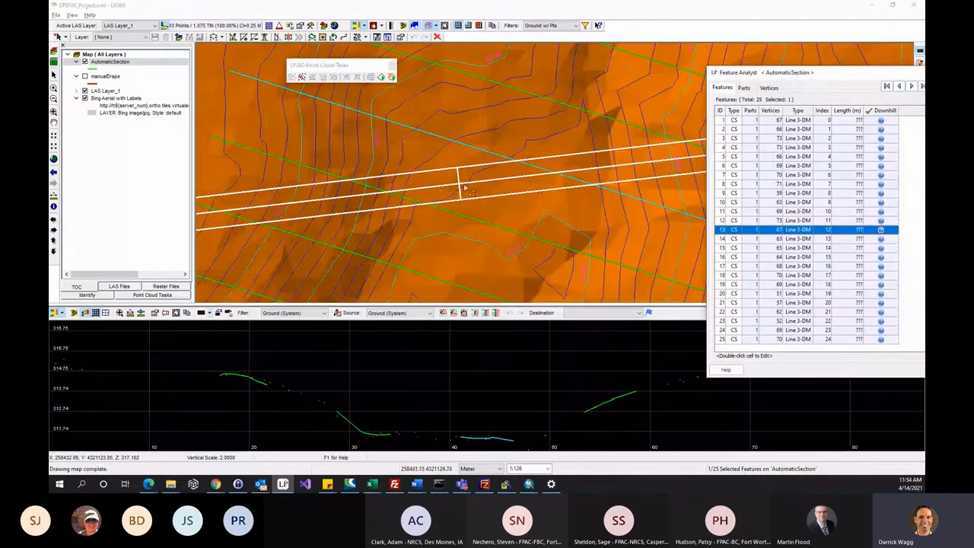
pyautogui.click(776, 88)
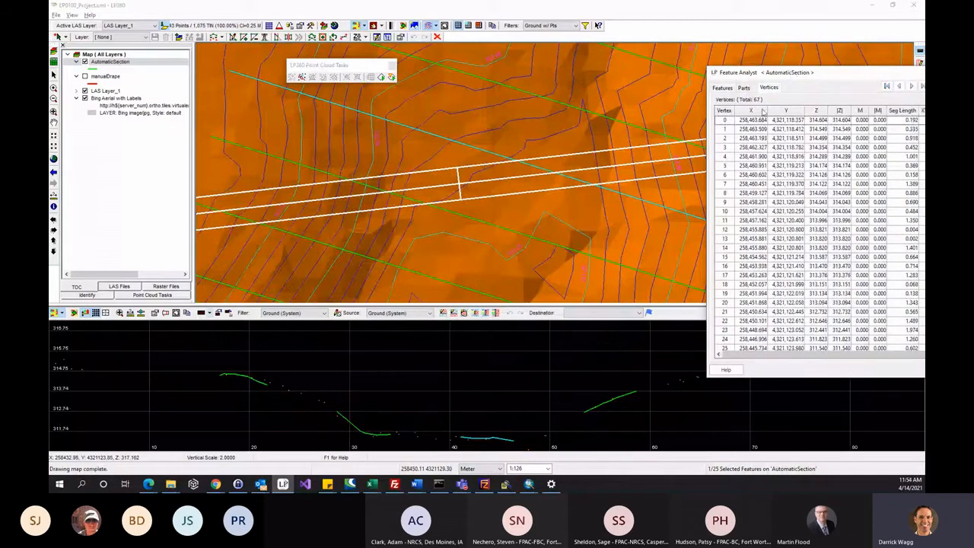
pyautogui.click(729, 130)
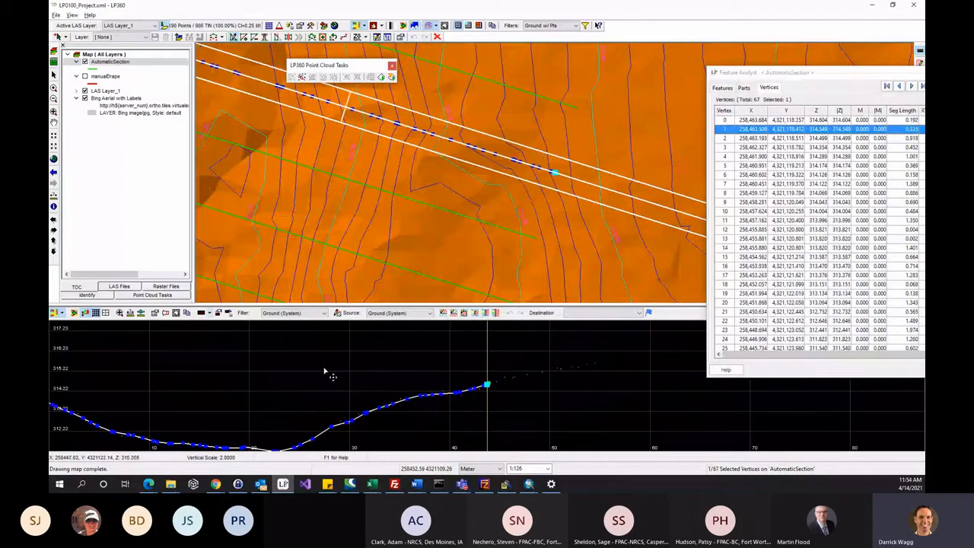
# Step: Pan the profile view to show the whole thirteenth cross section
pyautogui.click(128, 316)
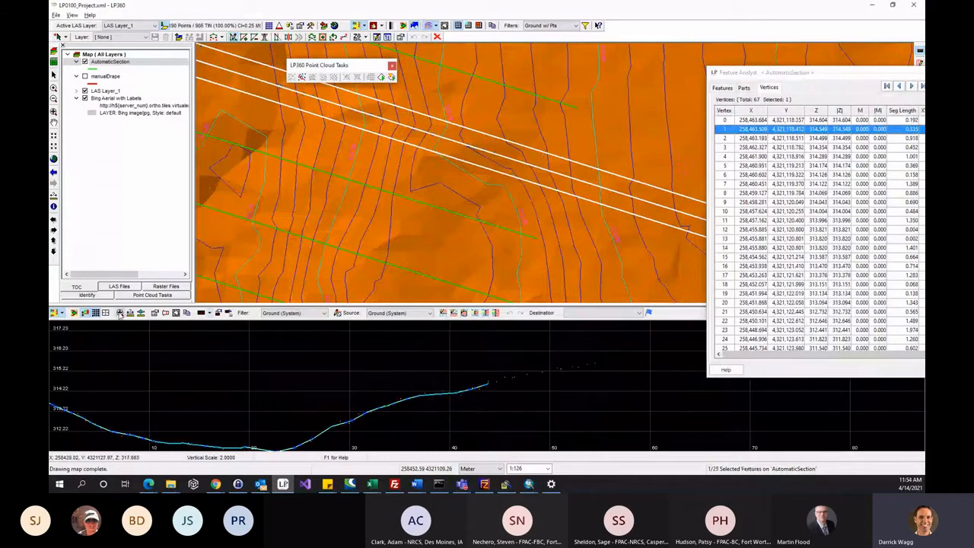
pyautogui.moveTo(283, 370); pyautogui.dragTo(471, 366)
pyautogui.moveTo(586, 348); pyautogui.dragTo(557, 353)
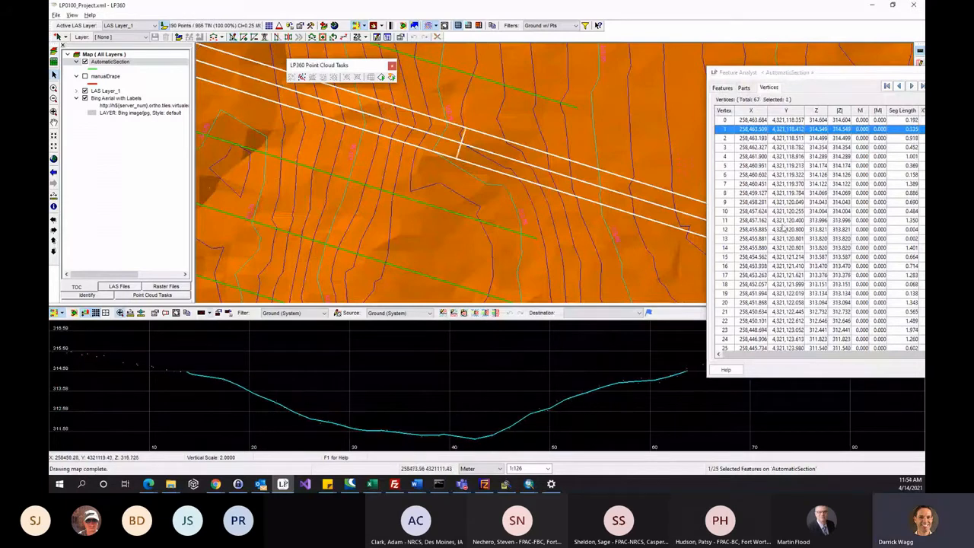
# Step: Review Feature Analyst's navigation options for the profile's single-vertex action and the locked views
pyautogui.click(817, 76)
pyautogui.moveTo(817, 76); pyautogui.dragTo(569, 61)
pyautogui.click(777, 73)
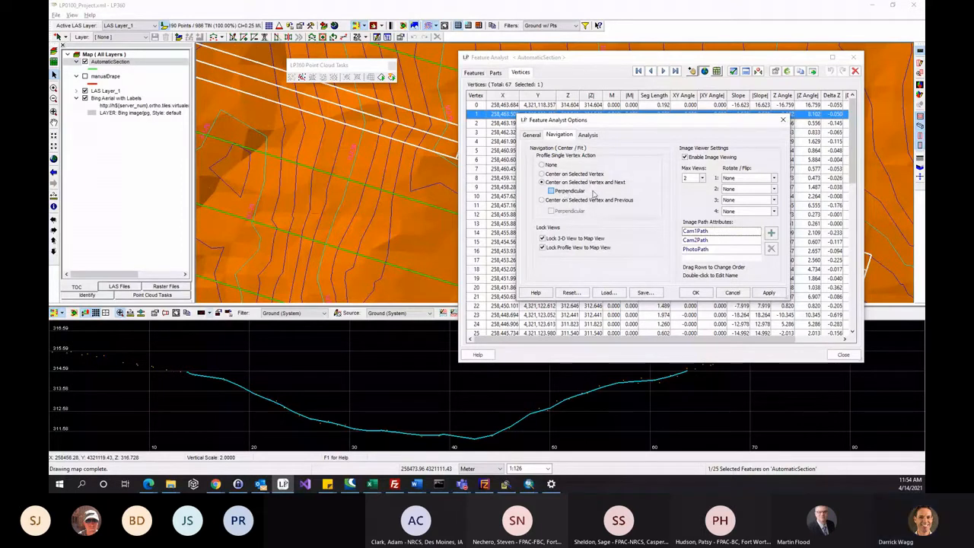
pyautogui.click(732, 292)
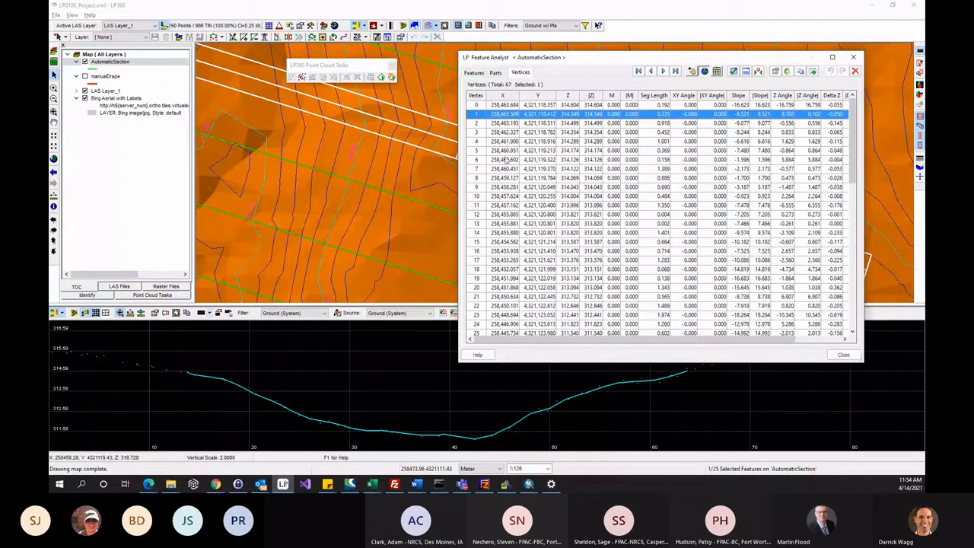
# Step: View the fifteenth cross section's profile and vertex list, and close Feature Analyst
pyautogui.click(474, 73)
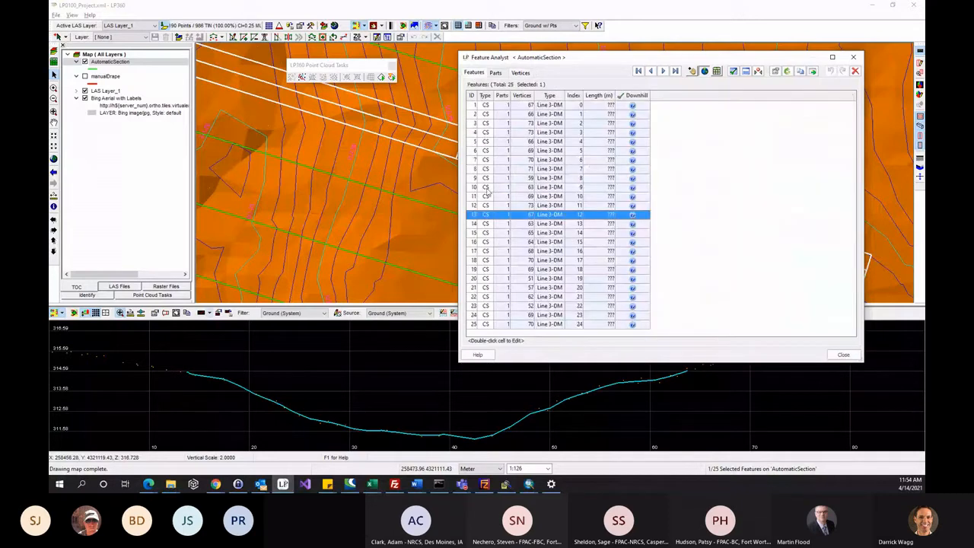
pyautogui.click(487, 233)
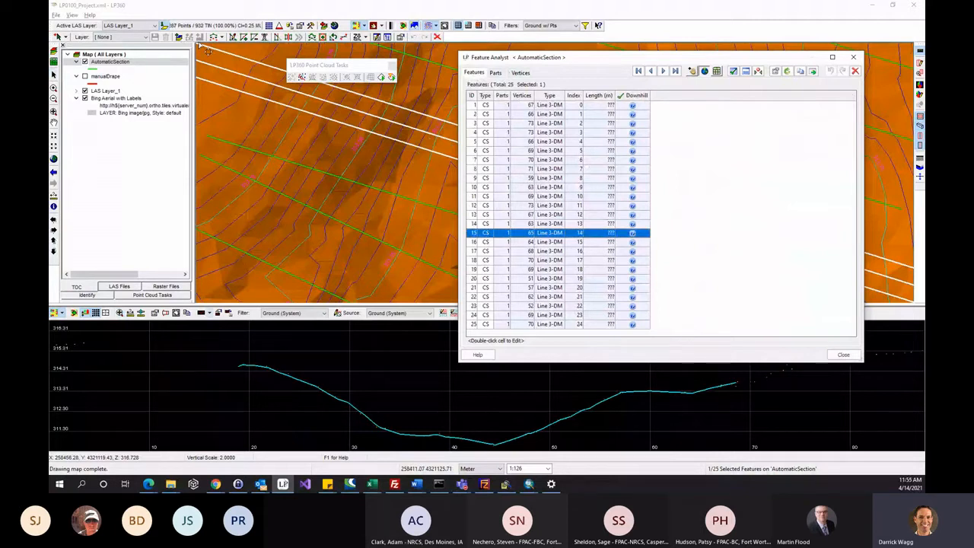
pyautogui.click(517, 72)
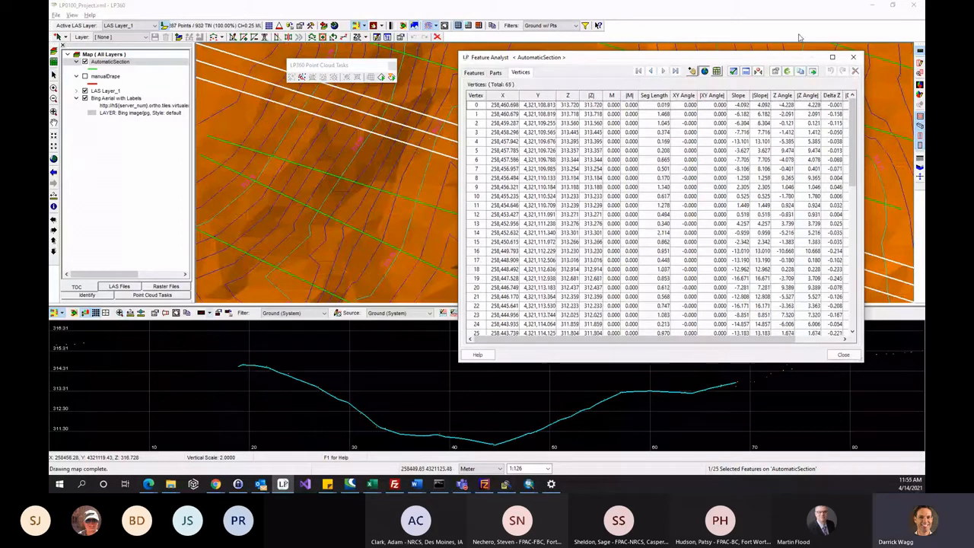
pyautogui.click(853, 57)
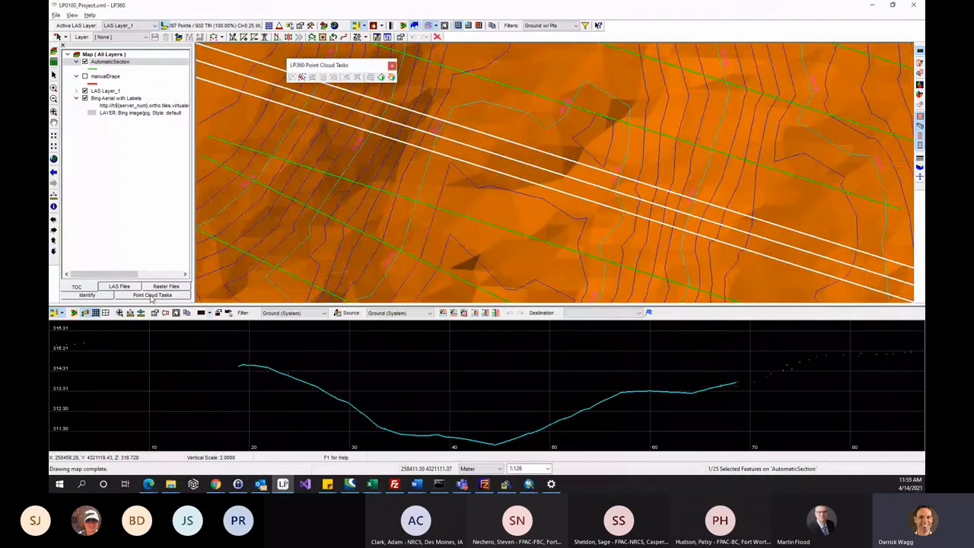
# Step: Examine the Cross Sections task type for a new task in the Point Cloud Task Manager without adding it
pyautogui.click(152, 295)
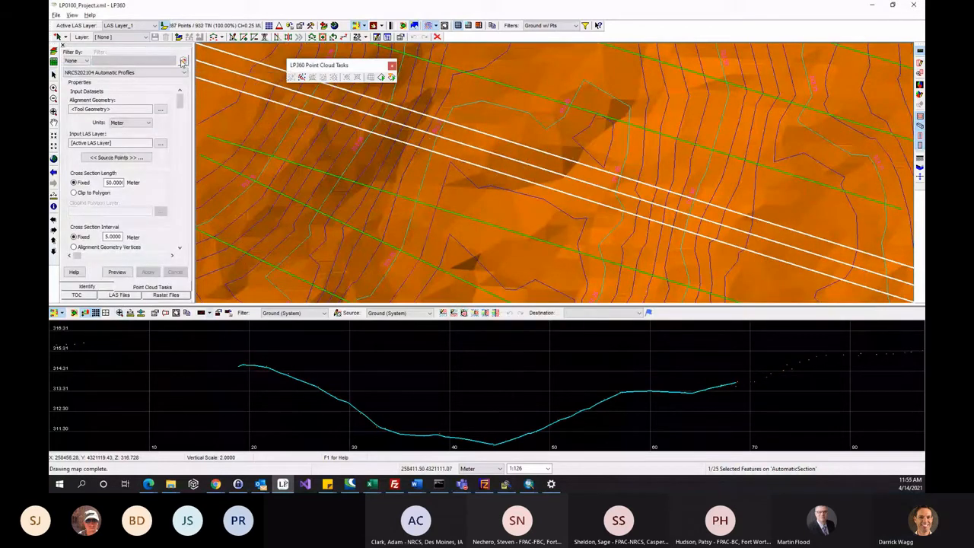
pyautogui.click(184, 60)
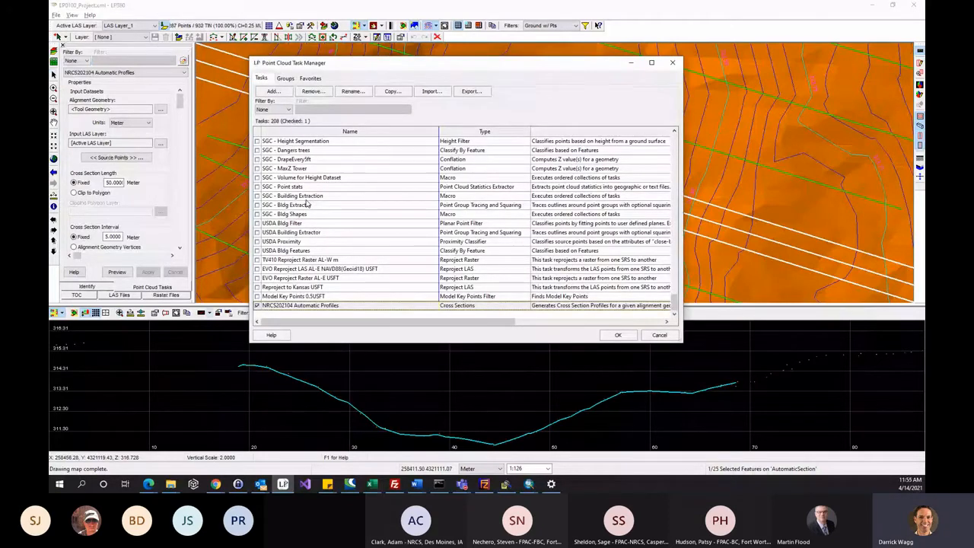
pyautogui.click(269, 91)
pyautogui.click(333, 94)
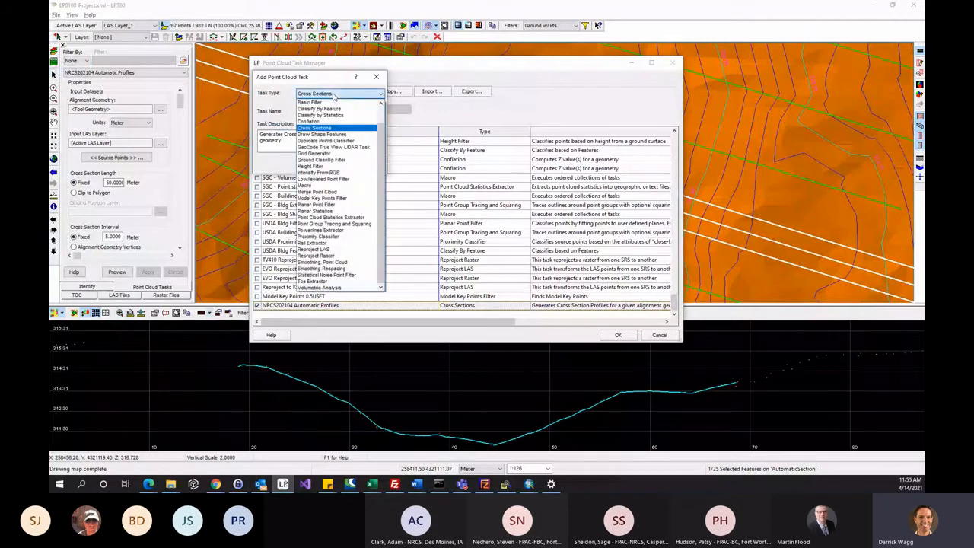
pyautogui.click(334, 97)
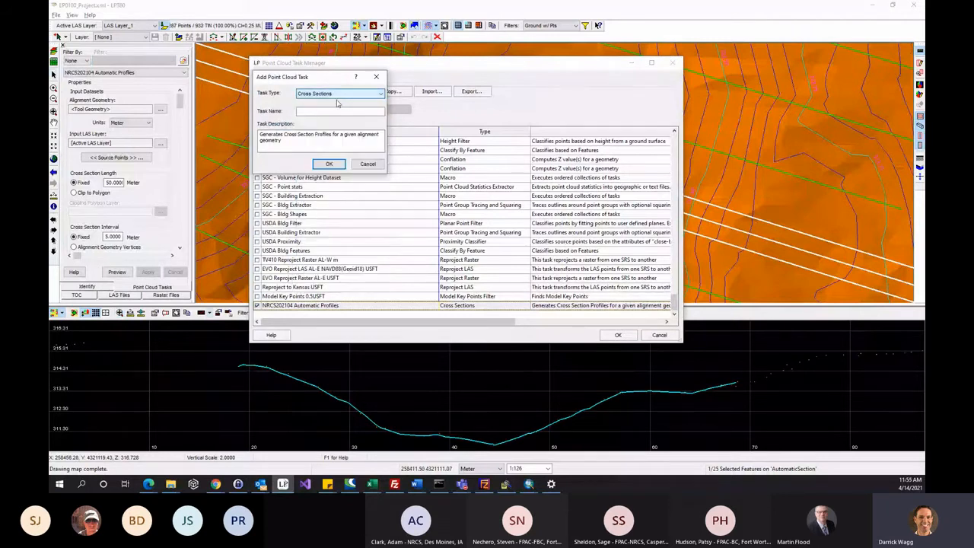
pyautogui.click(368, 164)
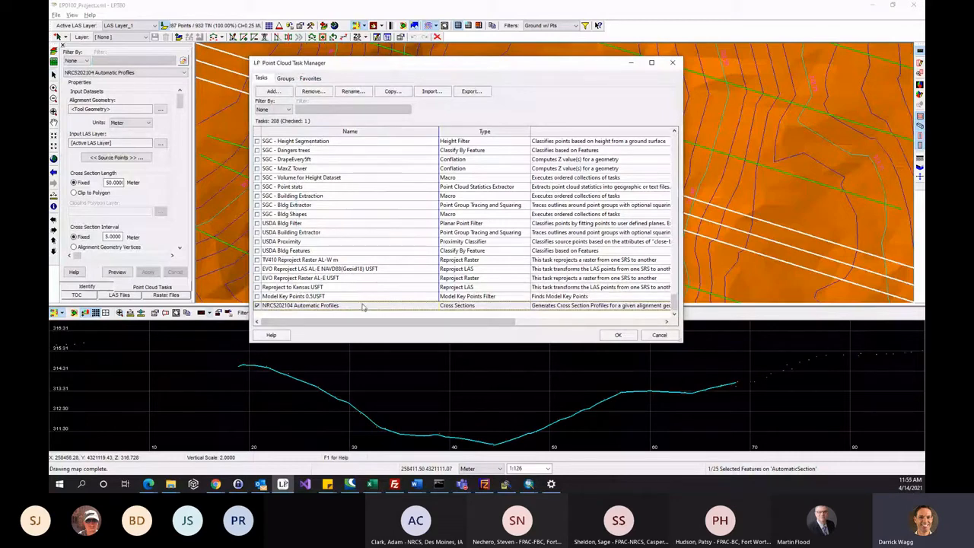
# Step: Review the tasks and favorites assigned to the NRCS202104 group, and close the Point Cloud Task Manager
pyautogui.click(284, 78)
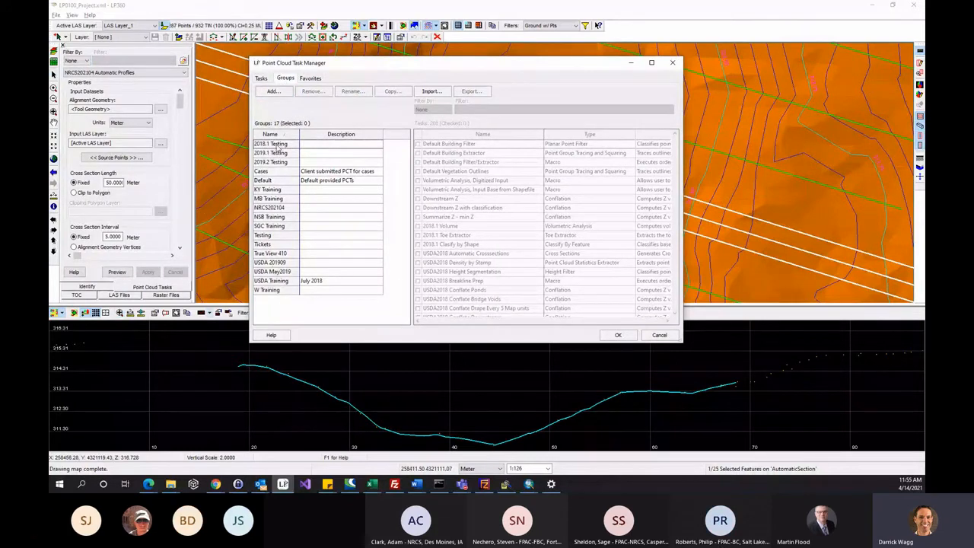
pyautogui.click(280, 207)
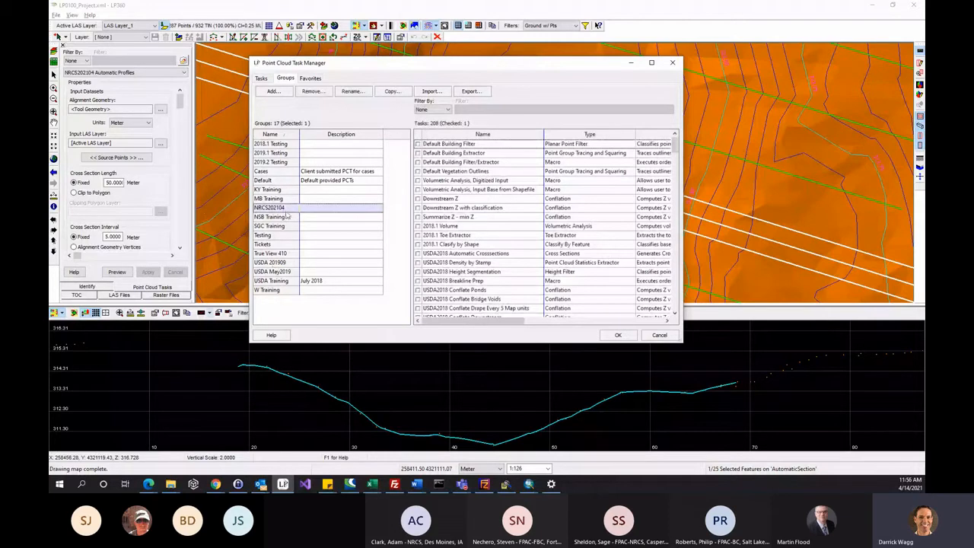
pyautogui.scroll(-20, 426, 304)
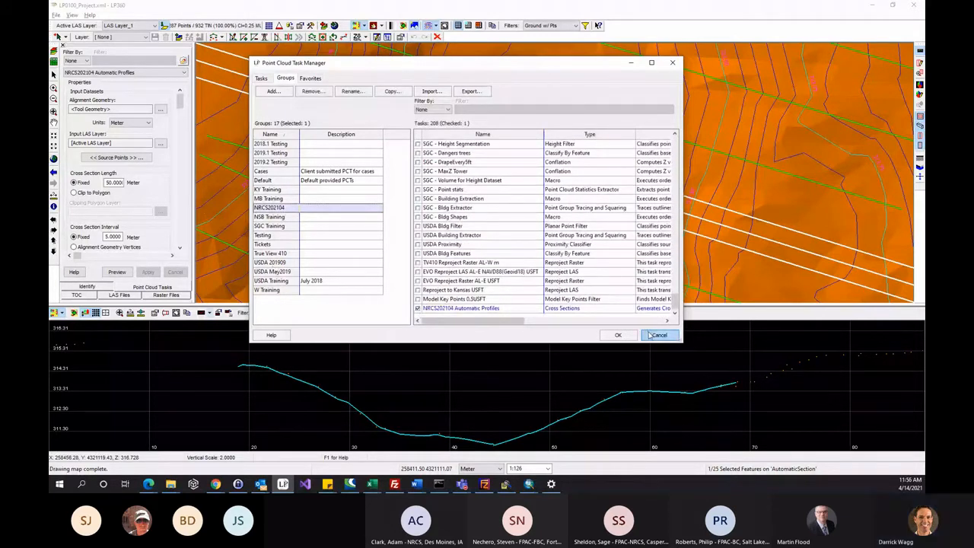
pyautogui.click(311, 78)
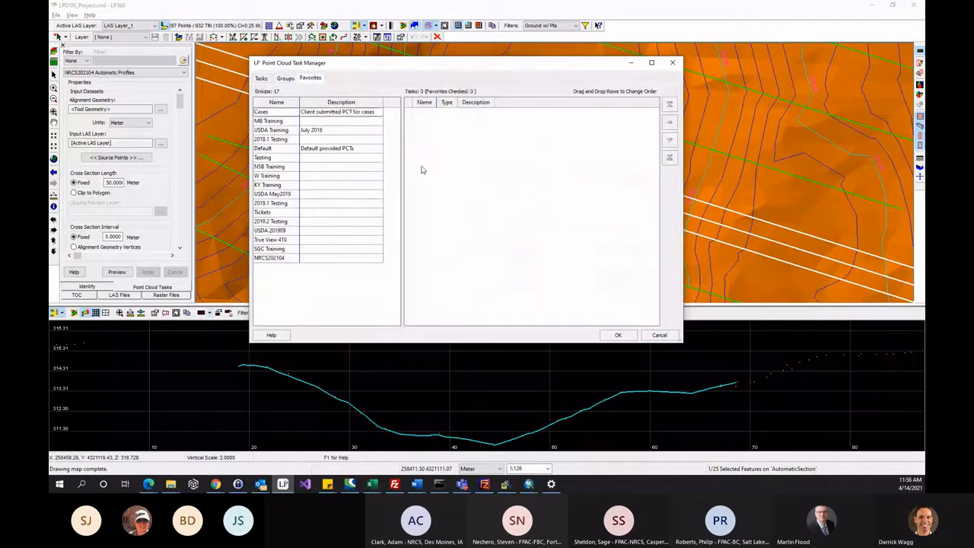
pyautogui.click(270, 258)
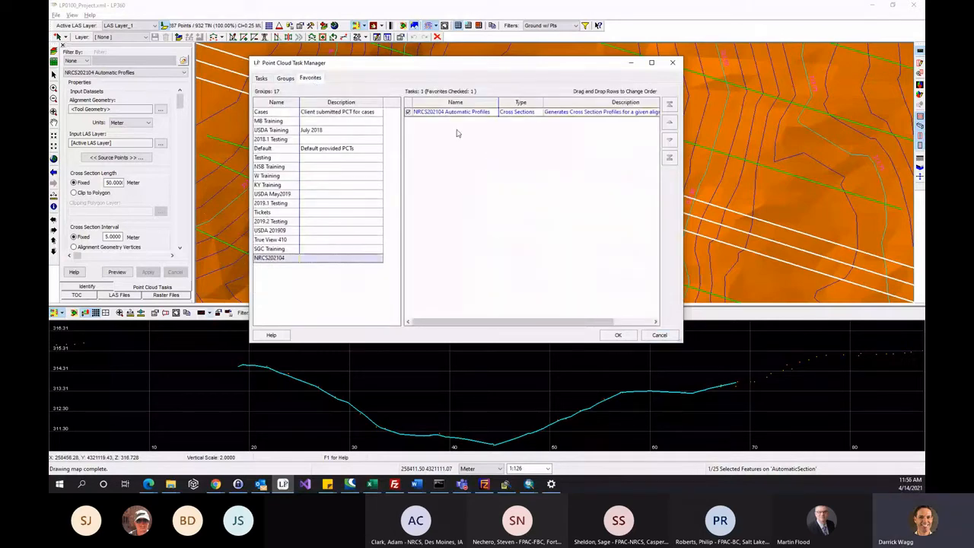
pyautogui.click(659, 335)
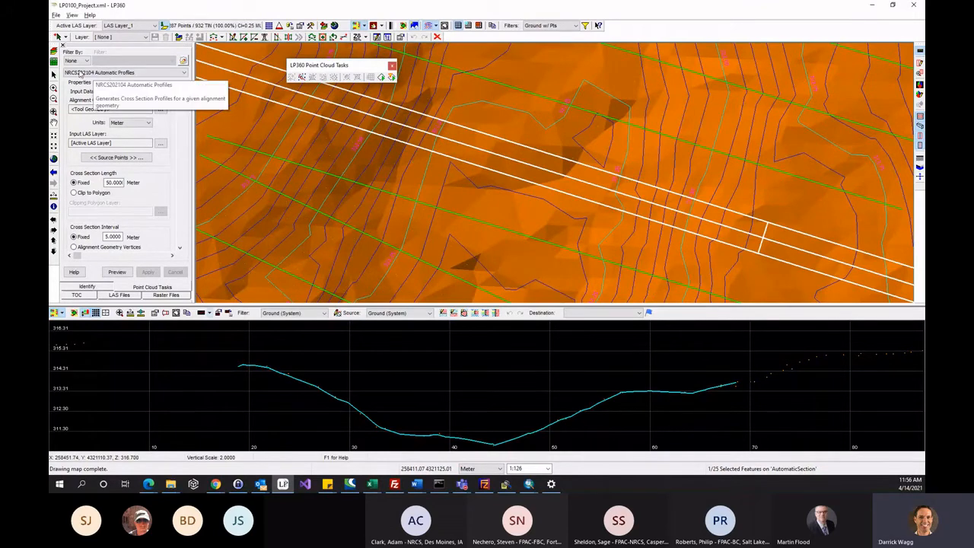
# Step: Filter the point cloud tasks by Group to NRCS202104, comparing the full task list with the filtered one
pyautogui.click(96, 71)
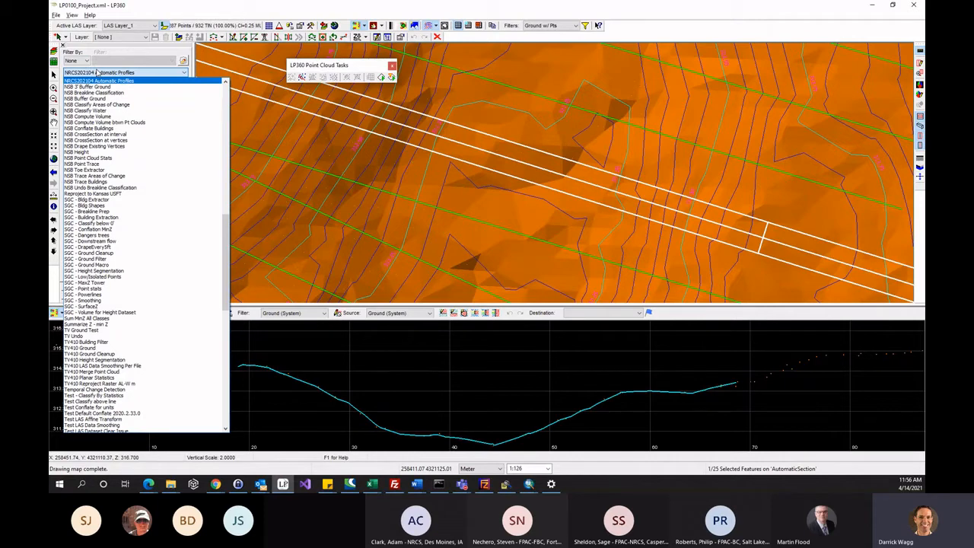
pyautogui.click(98, 58)
pyautogui.click(79, 61)
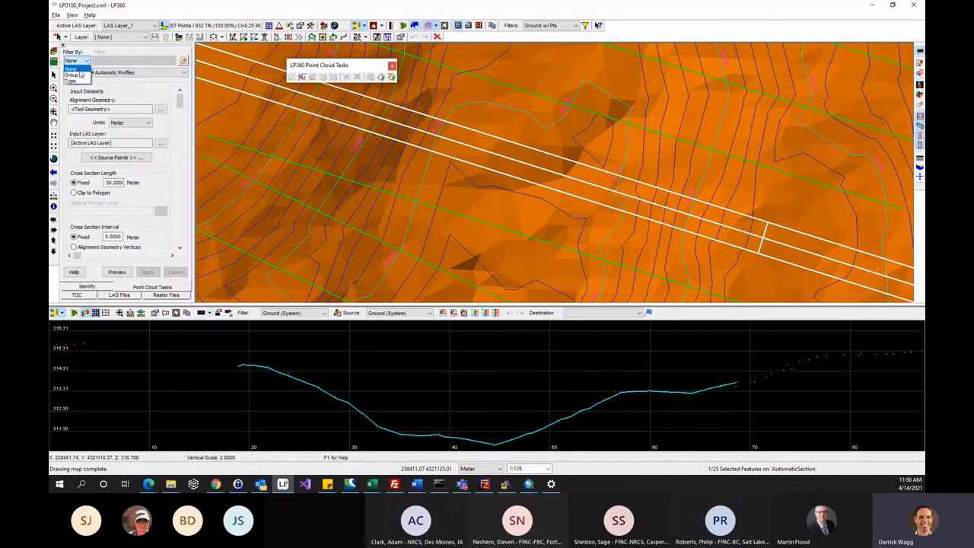
pyautogui.click(80, 75)
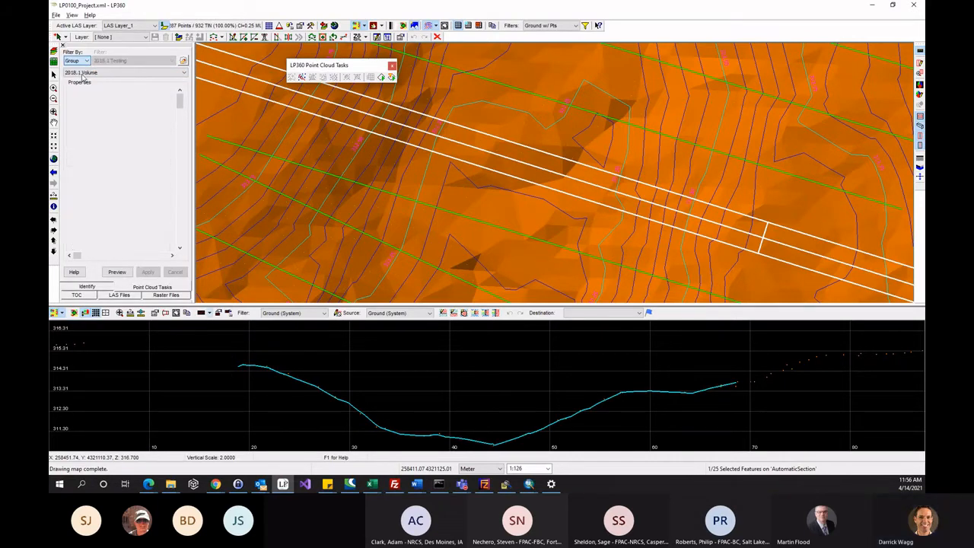
pyautogui.click(139, 60)
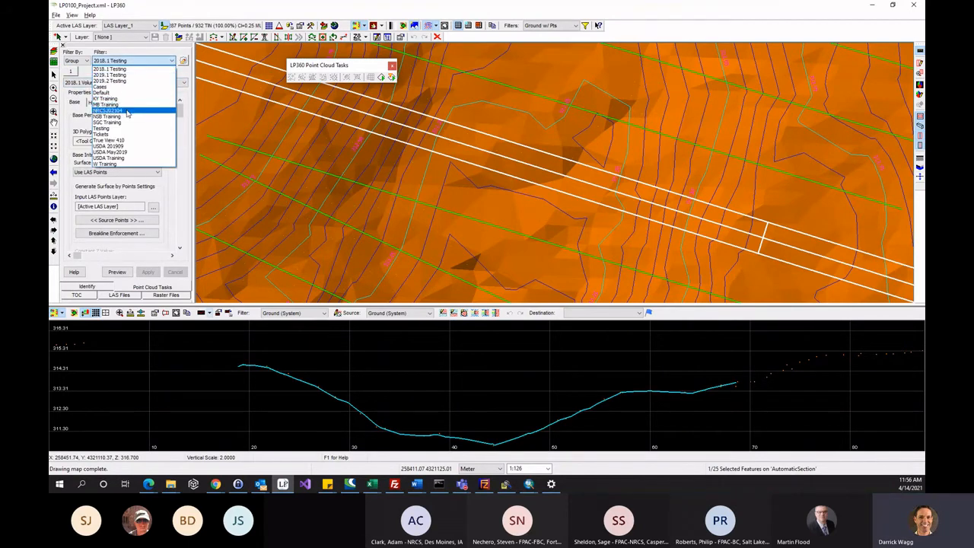
pyautogui.click(126, 110)
pyautogui.click(166, 82)
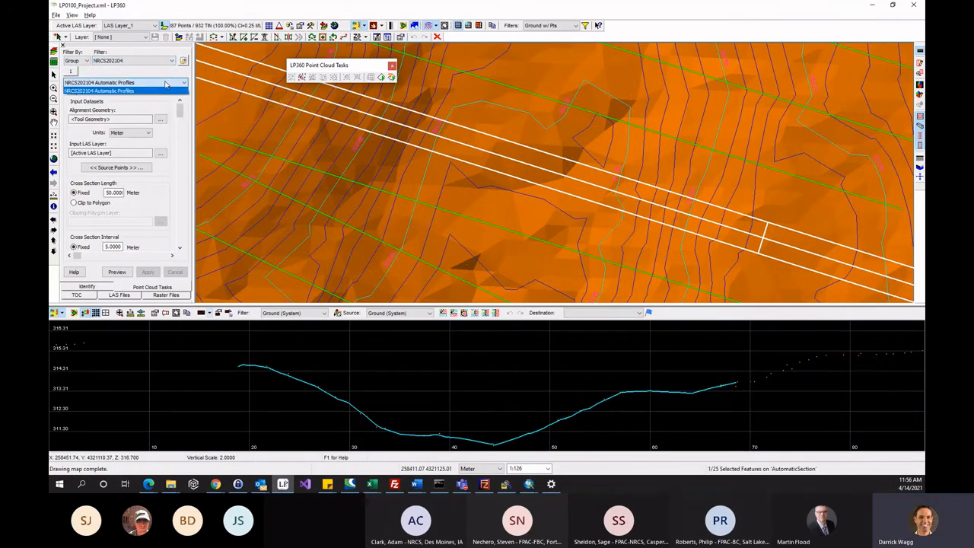
pyautogui.click(166, 82)
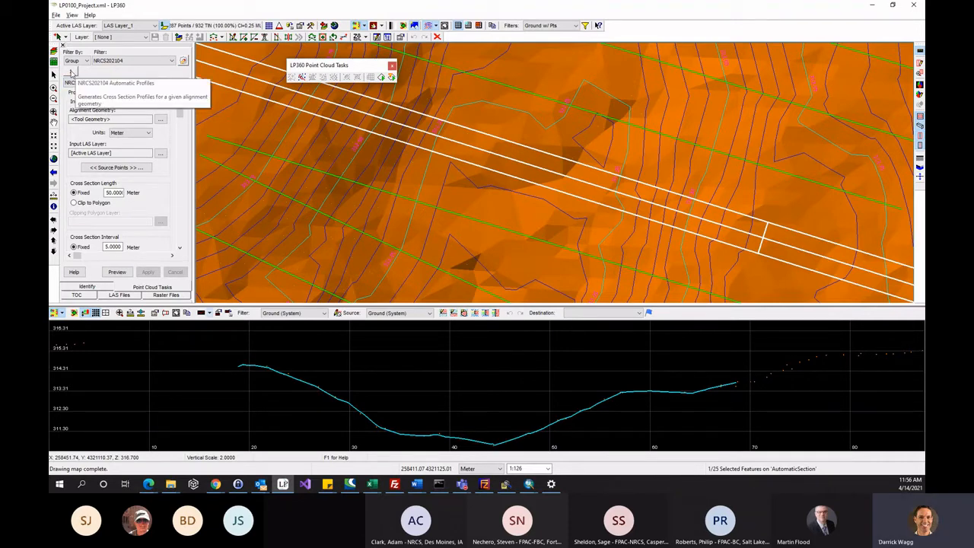
# Step: Load favorites 7, 3, 4 and 2 of the USDA 201909 task group, and return the filter to the NRCS202104 group
pyautogui.click(126, 60)
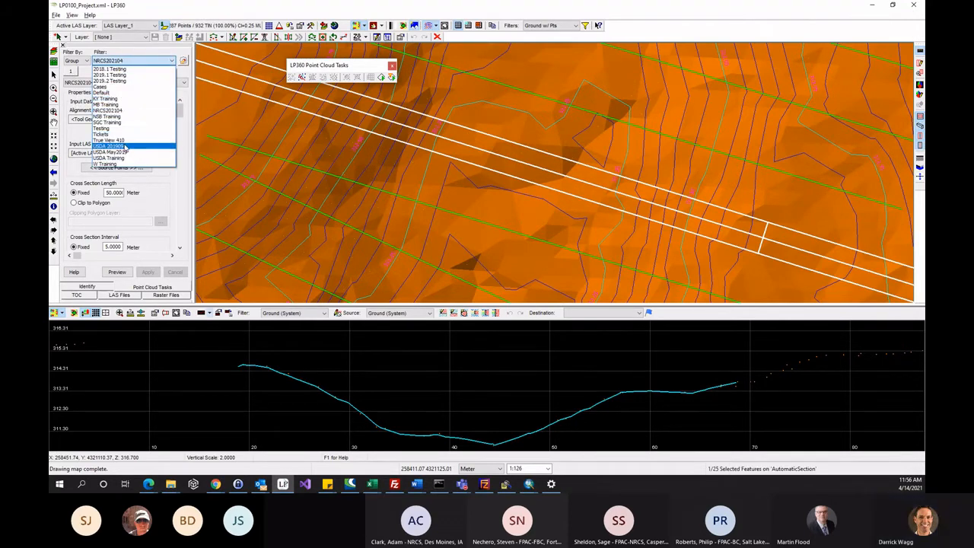
pyautogui.click(125, 146)
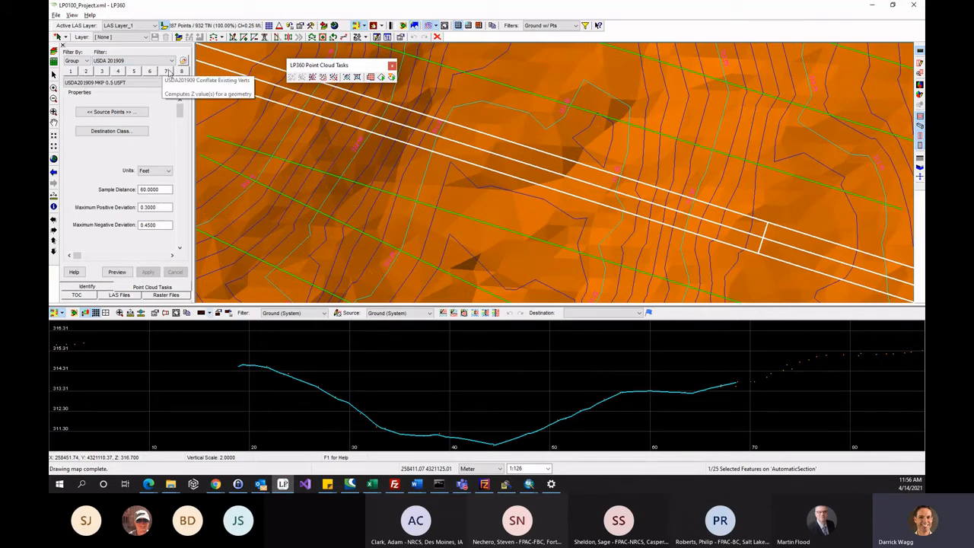
pyautogui.click(167, 71)
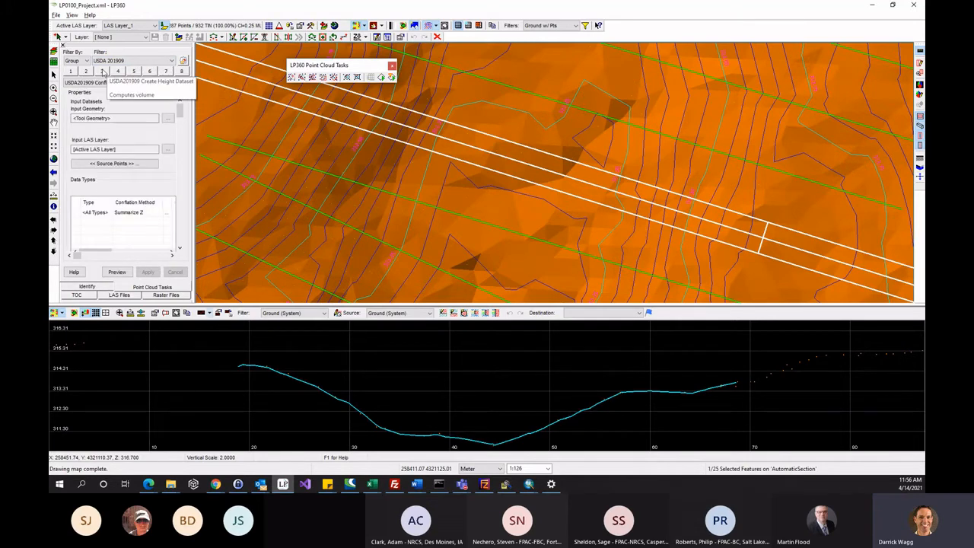
pyautogui.click(103, 71)
pyautogui.click(117, 71)
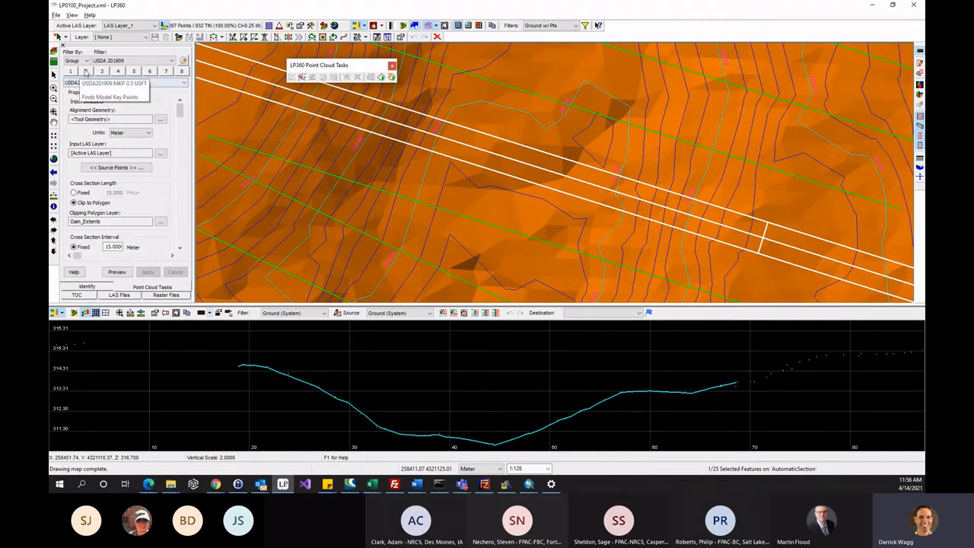
pyautogui.click(86, 72)
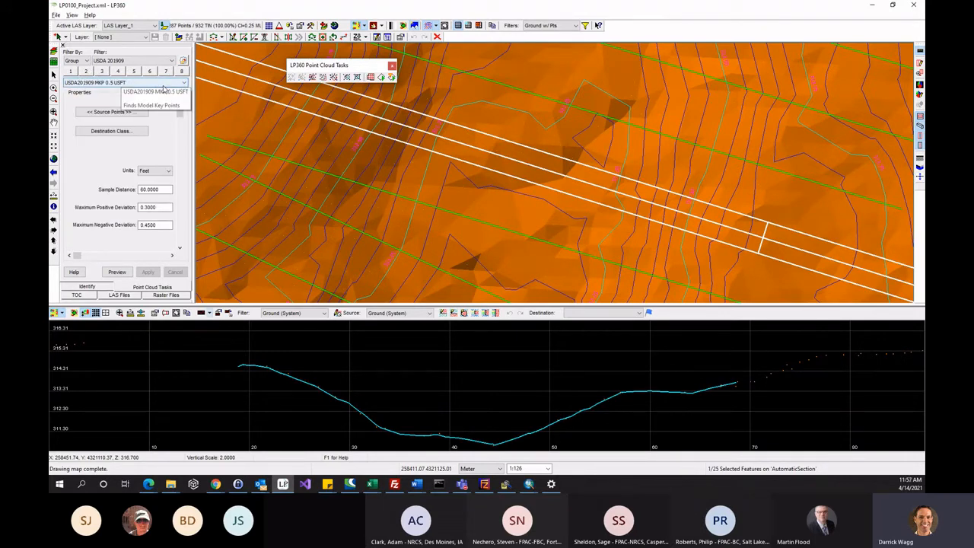
pyautogui.click(109, 63)
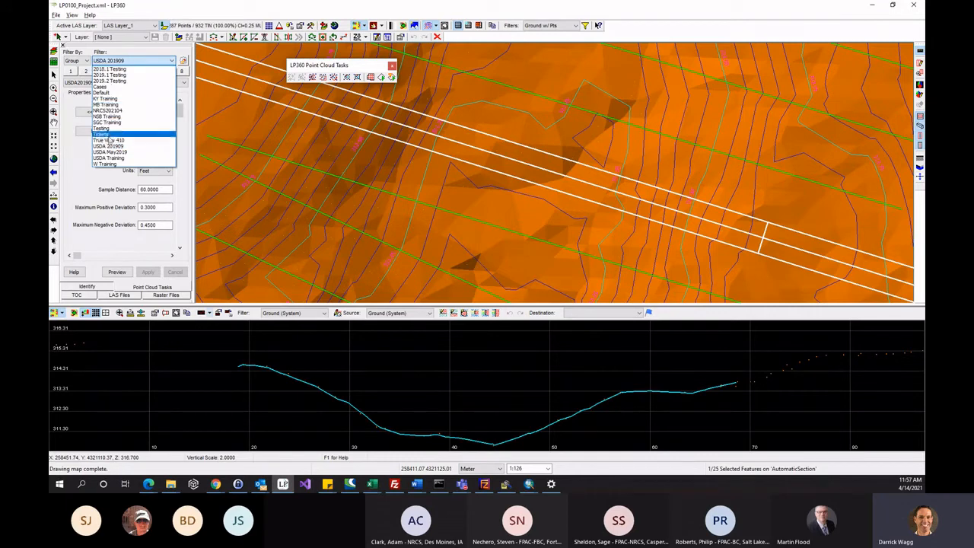
pyautogui.click(113, 110)
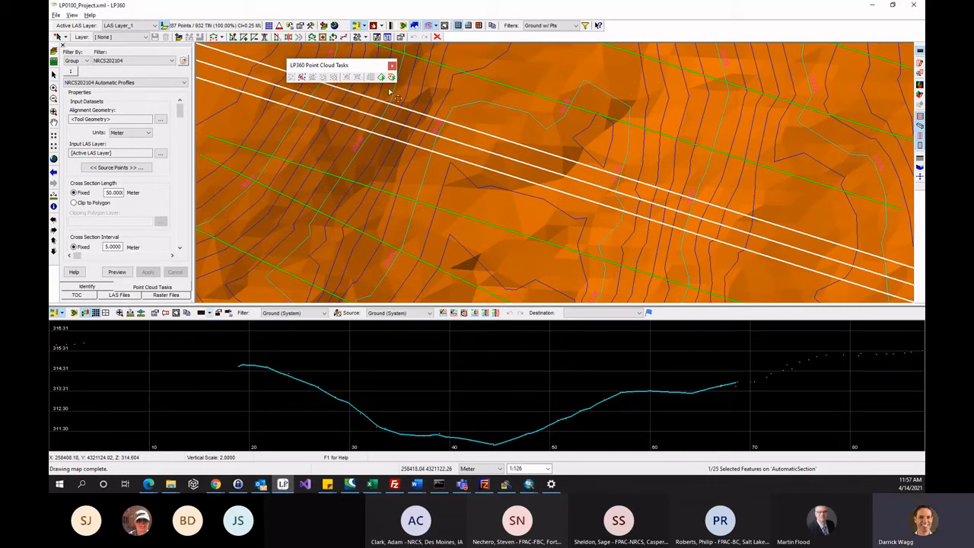
pyautogui.scroll(2, 576, 220)
pyautogui.scroll(-5, 570, 222)
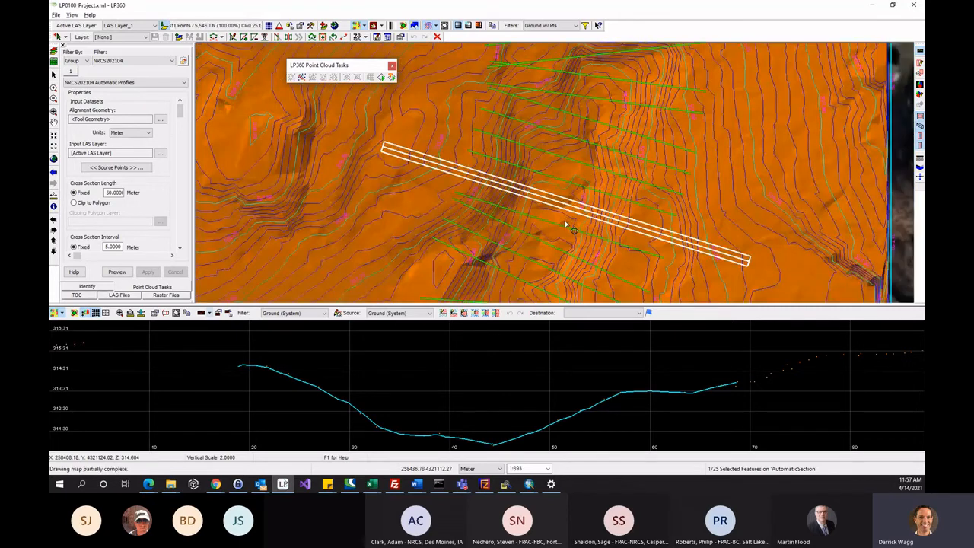
pyautogui.scroll(-3, 566, 221)
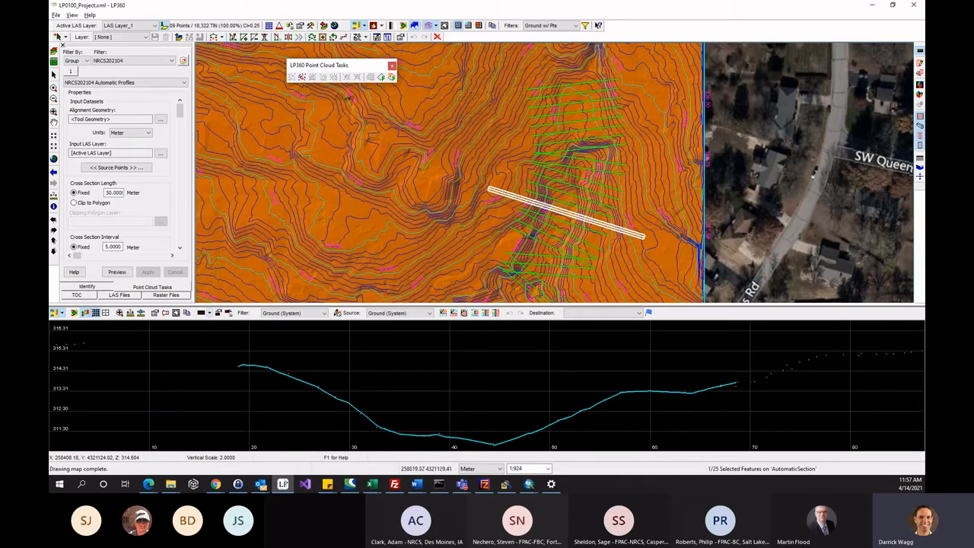
pyautogui.hotkey('alt', 'Tab')
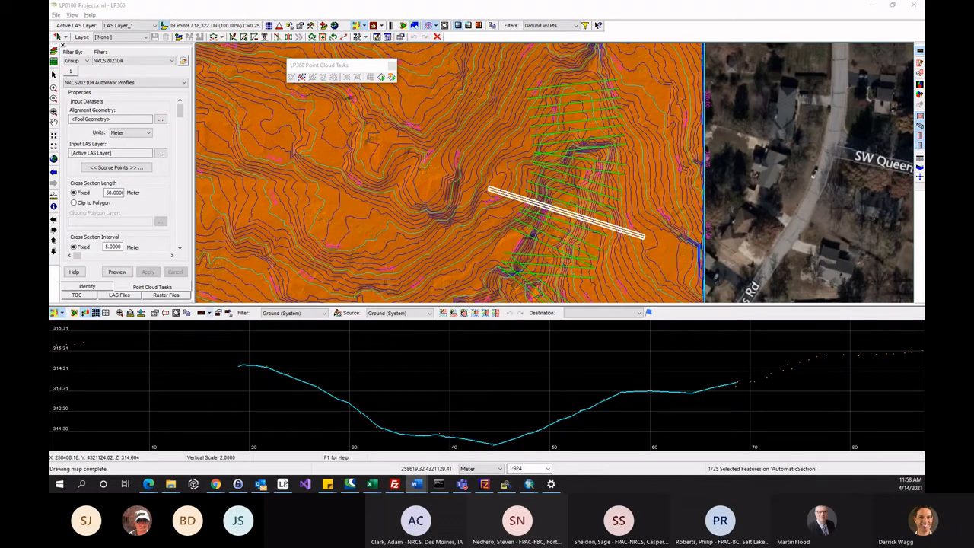
pyautogui.hotkey('alt', 'Tab')
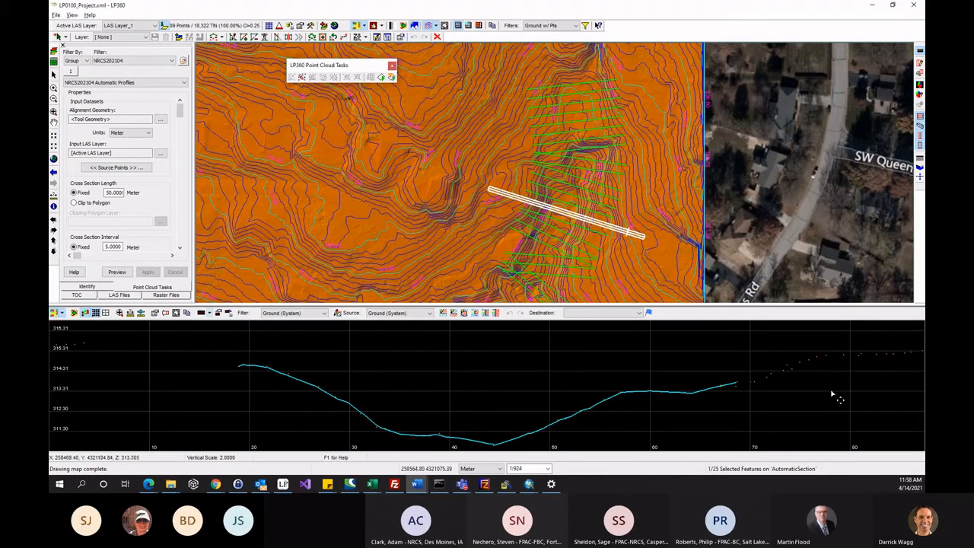